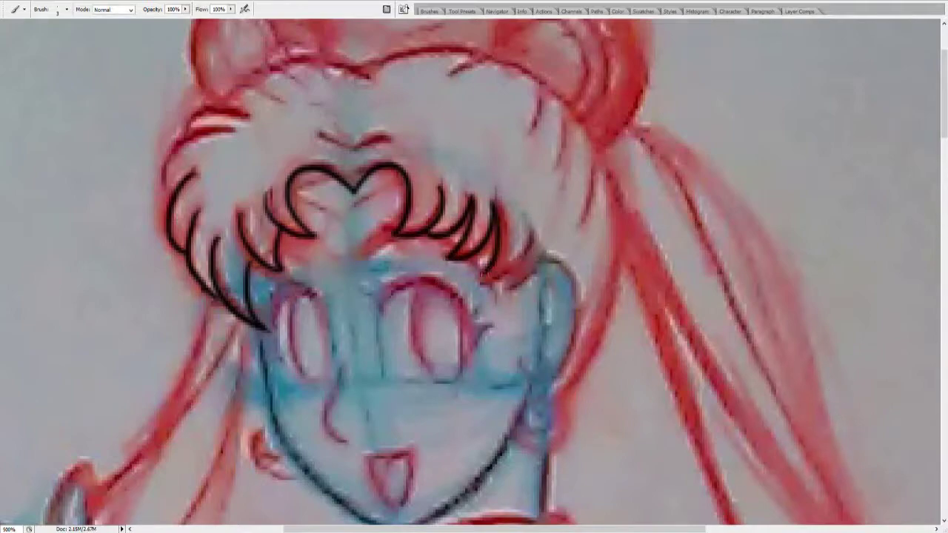
# Step: Ink the outer edge of the left bangs and the curved hairline above them up to the centre parting
pyautogui.moveTo(264, 127); pyautogui.dragTo(168, 181)
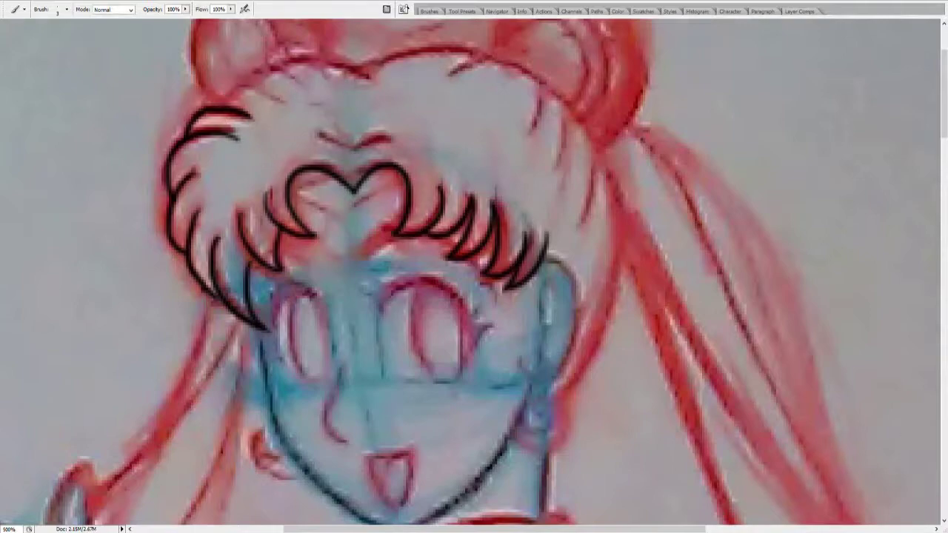
pyautogui.moveTo(220, 103); pyautogui.dragTo(390, 82)
pyautogui.moveTo(376, 50)
pyautogui.mouseDown()
pyautogui.moveTo(676, 244)
pyautogui.moveTo(562, 435)
pyautogui.mouseUp()
pyautogui.hotkey('ctrl', 'z')
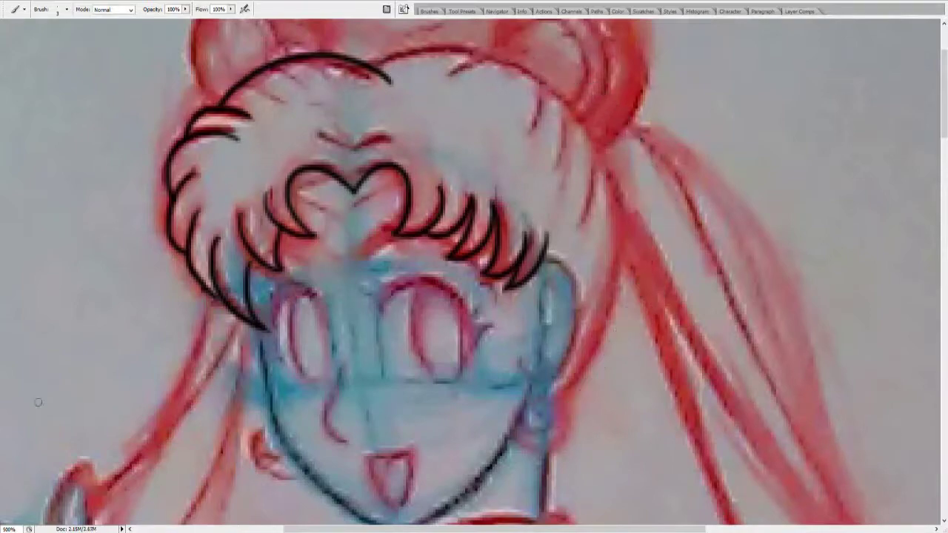
# Step: Ink the crescent-shaped earring hanging below the right ear
pyautogui.keyDown('alt'); pyautogui.click(257, 57); pyautogui.keyUp('alt')
pyautogui.keyDown('ctrl'); pyautogui.click(520, 250); pyautogui.keyUp('ctrl')
pyautogui.moveTo(437, 340); pyautogui.dragTo(435, 342)
pyautogui.keyDown('ctrl'); pyautogui.click(444, 340); pyautogui.keyUp('ctrl')
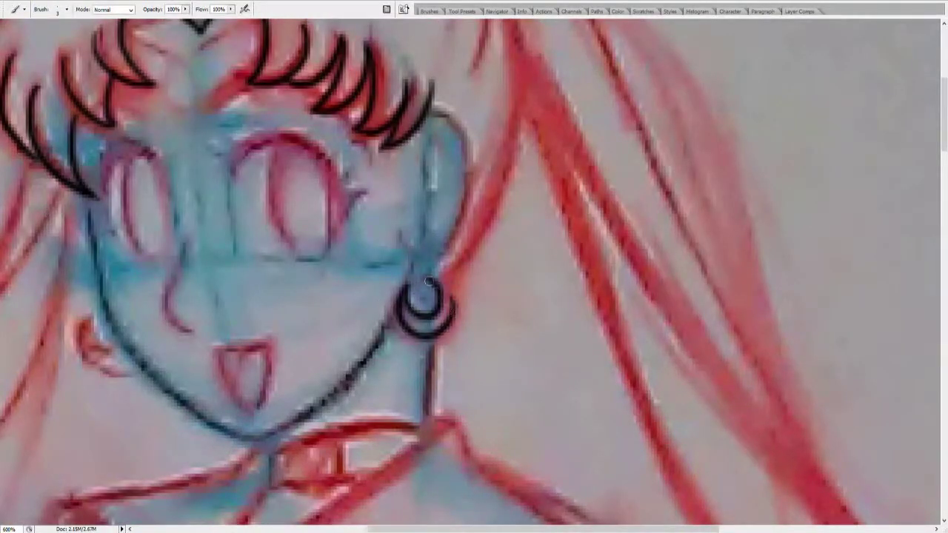
# Step: Ink the open mouth and the angled line of the nose over the face sketch
pyautogui.moveTo(219, 353); pyautogui.dragTo(266, 400)
pyautogui.hotkey('ctrl', 'z')
pyautogui.moveTo(218, 352)
pyautogui.mouseDown()
pyautogui.moveTo(275, 340)
pyautogui.moveTo(222, 357)
pyautogui.mouseUp()
pyautogui.hotkey('ctrl', 'z')
# Step: Ink the right ear's outer contour and S-shaped inner fold, and add the small round beads above the crescent earring
pyautogui.moveTo(431, 109)
pyautogui.mouseDown()
pyautogui.moveTo(415, 259)
pyautogui.moveTo(433, 281)
pyautogui.mouseUp()
pyautogui.press('e')
pyautogui.press('b')
pyautogui.moveTo(420, 271); pyautogui.dragTo(419, 246)
pyautogui.hotkey('ctrl', 'z')
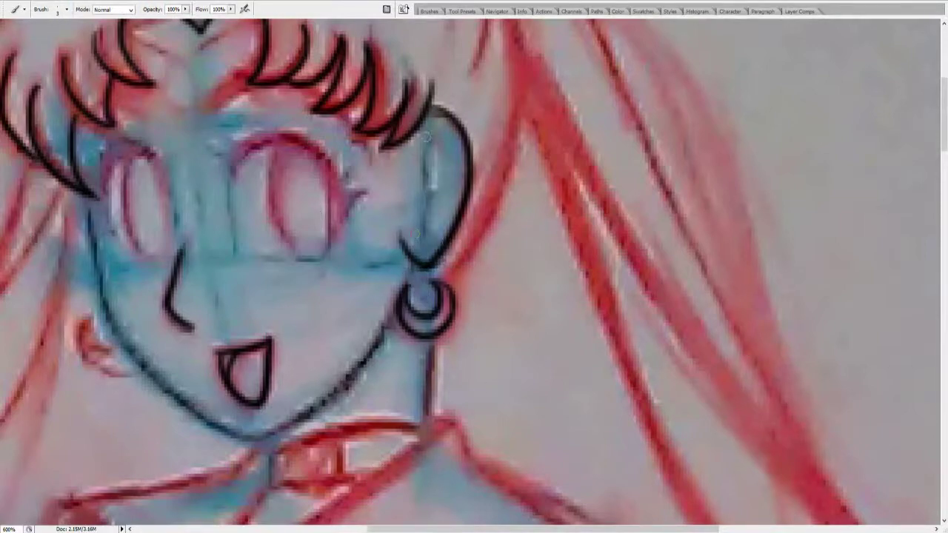
pyautogui.moveTo(444, 145); pyautogui.dragTo(423, 215)
pyautogui.moveTo(413, 235); pyautogui.dragTo(429, 261)
pyautogui.click(420, 285)
pyautogui.moveTo(518, 297); pyautogui.dragTo(685, 296)
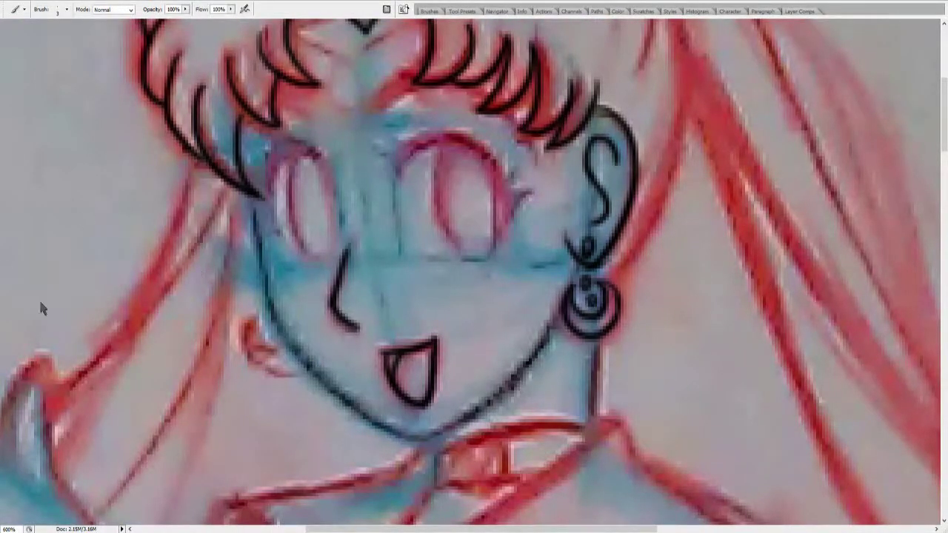
pyautogui.press('g')
pyautogui.press('b')
pyautogui.hotkey('ctrl', 'z')
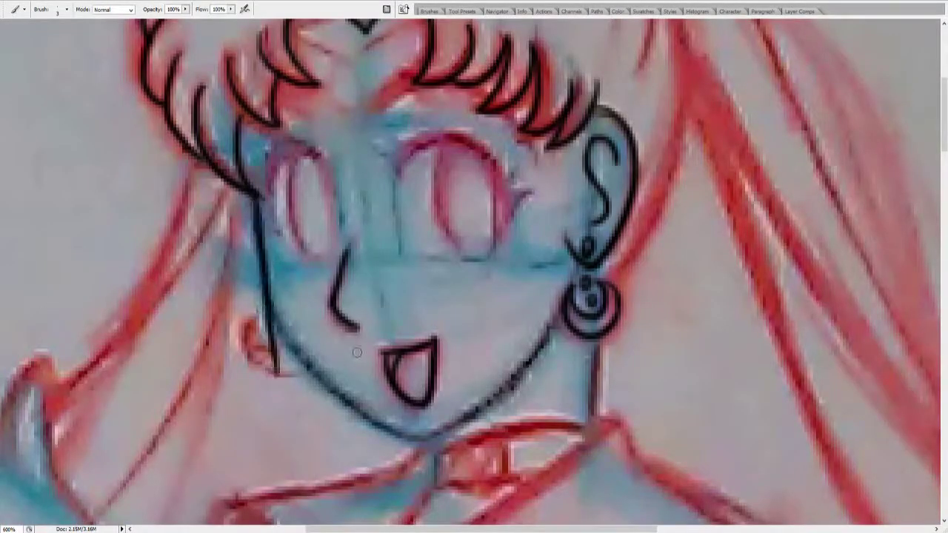
pyautogui.moveTo(256, 194)
pyautogui.mouseDown()
pyautogui.moveTo(385, 415)
pyautogui.moveTo(598, 480)
pyautogui.mouseUp()
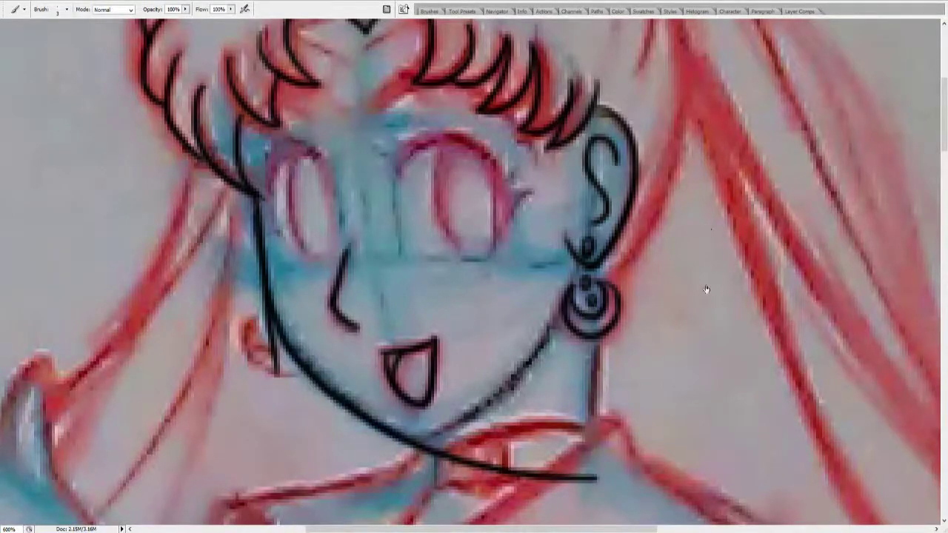
pyautogui.hotkey('ctrl', 'z')
pyautogui.moveTo(667, 297); pyautogui.dragTo(385, 444)
pyautogui.hotkey('ctrl', 'z')
pyautogui.hotkey('ctrl', 'z')
# Step: Ink the V-shaped tiara across the forehead with an oval gem at its centre
pyautogui.scroll(3, 713, 244)
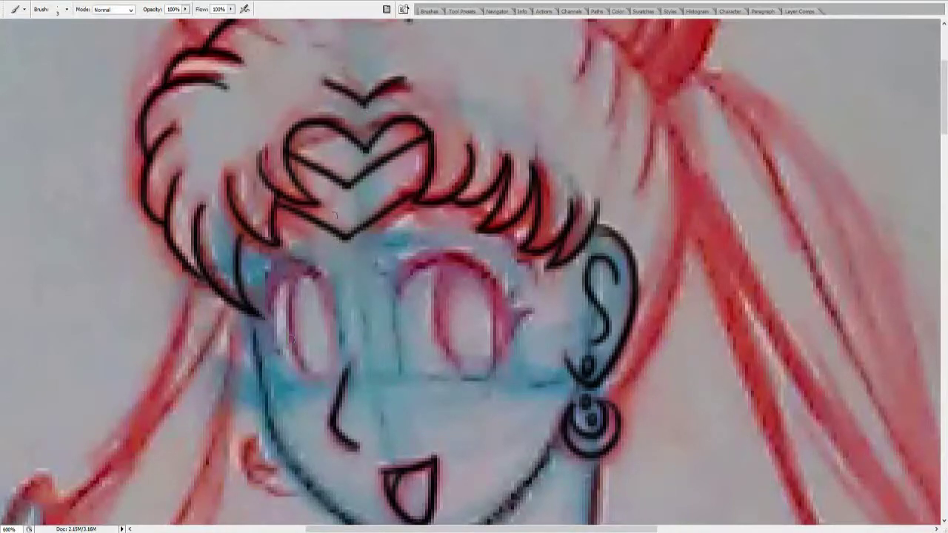
pyautogui.moveTo(339, 222); pyautogui.dragTo(354, 220)
# Step: Ink the jawline from the left bangs down to the pointed chin and back up to the right earring
pyautogui.scroll(-5, 474, 274)
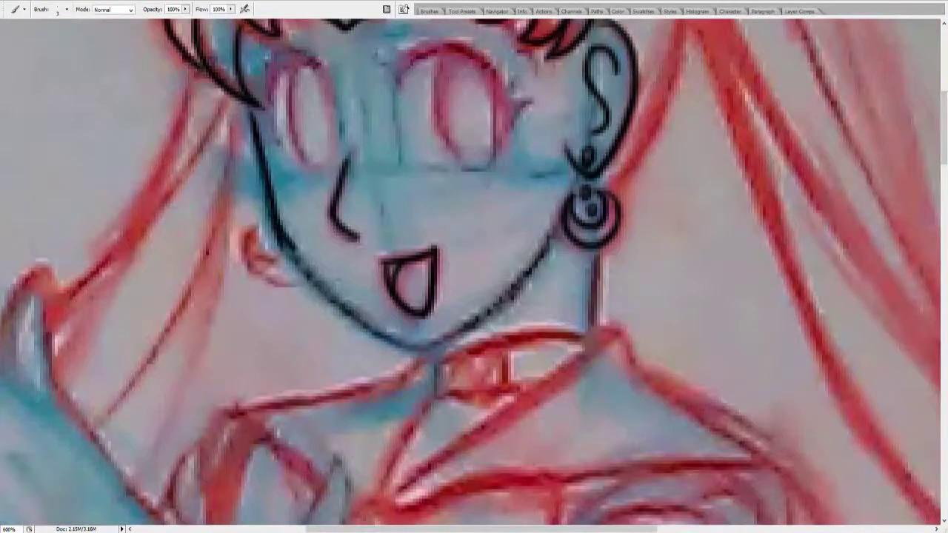
pyautogui.moveTo(259, 103); pyautogui.dragTo(280, 309)
pyautogui.moveTo(271, 222); pyautogui.dragTo(527, 393)
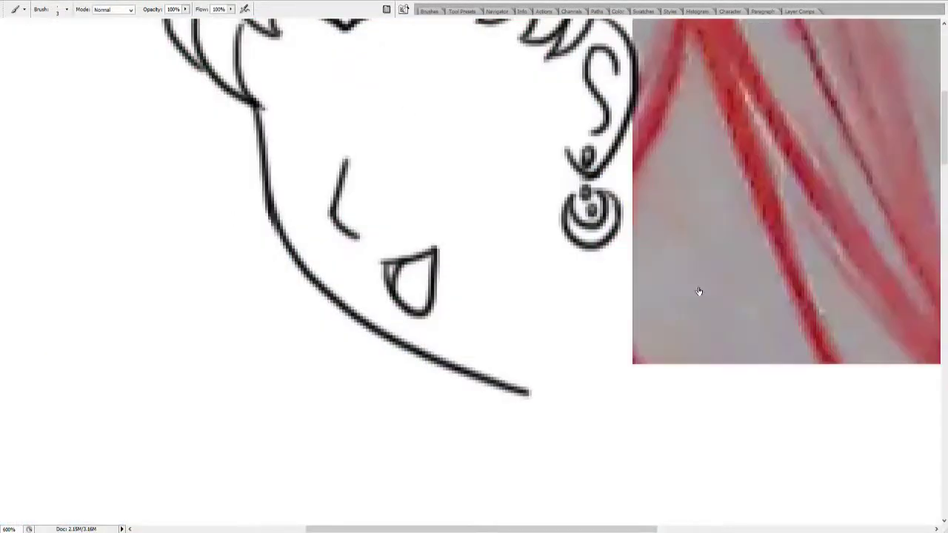
pyautogui.moveTo(566, 221); pyautogui.dragTo(297, 351)
pyautogui.hotkey('ctrl', 'z')
pyautogui.moveTo(564, 219)
pyautogui.mouseDown()
pyautogui.moveTo(221, 403)
pyautogui.moveTo(526, 390)
pyautogui.mouseUp()
pyautogui.moveTo(474, 370); pyautogui.dragTo(518, 392)
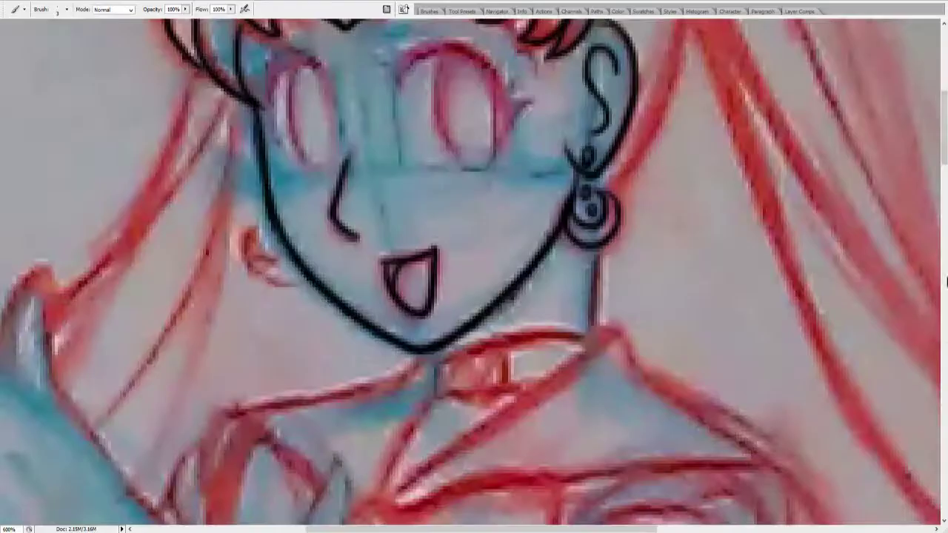
# Step: Ink the small crescent earring on the left side of the face and the neck line below the right earring
pyautogui.scroll(3, 474, 266)
pyautogui.moveTo(268, 391)
pyautogui.mouseDown()
pyautogui.moveTo(259, 429)
pyautogui.moveTo(299, 457)
pyautogui.mouseUp()
pyautogui.scroll(-5, 473, 266)
pyautogui.moveTo(596, 160); pyautogui.dragTo(597, 277)
# Step: Ink the left eye's thick upper lash and the line above it, plus the choker edge and V-shaped collar opening
pyautogui.scroll(5, 474, 266)
pyautogui.moveTo(268, 285); pyautogui.dragTo(325, 221)
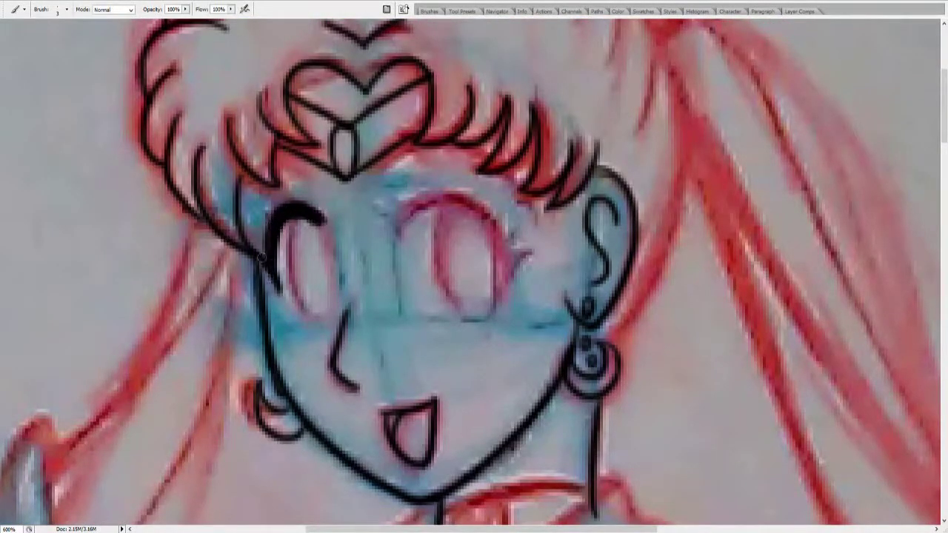
pyautogui.moveTo(400, 244)
pyautogui.mouseDown()
pyautogui.moveTo(499, 234)
pyautogui.moveTo(510, 276)
pyautogui.mouseUp()
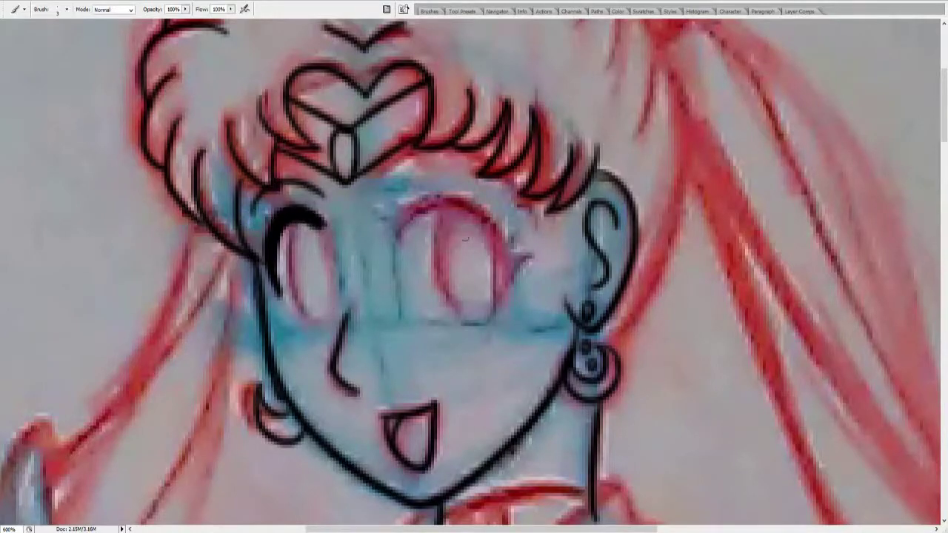
pyautogui.scroll(-5, 473, 273)
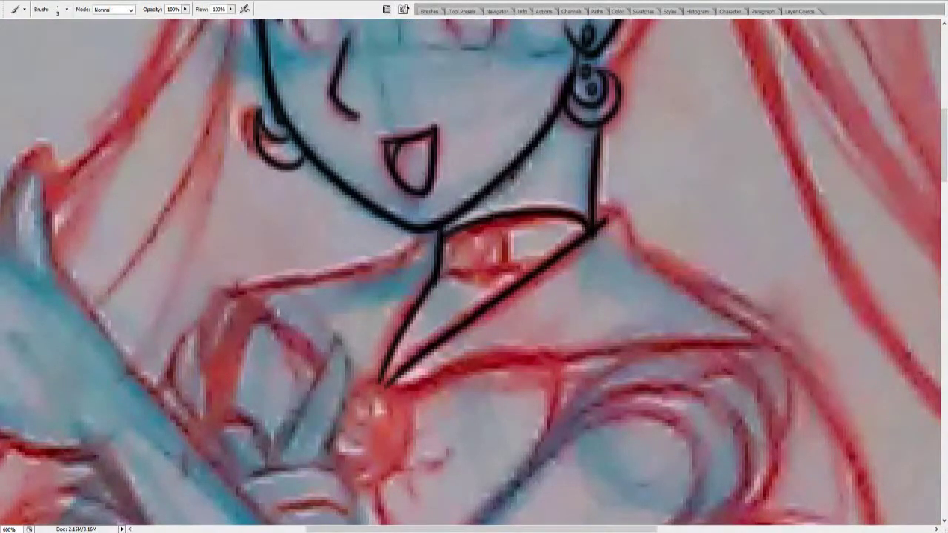
# Step: Ink the hair outline from the centre parting around the right side of the head to behind the ear
pyautogui.scroll(6, 741, 438)
pyautogui.hscroll(4, 740, 437)
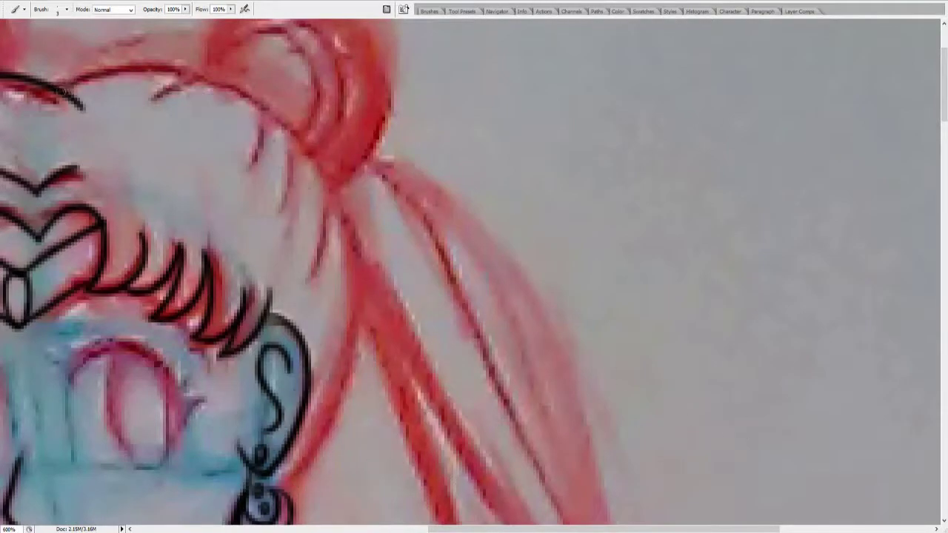
pyautogui.moveTo(70, 74); pyautogui.dragTo(403, 322)
pyautogui.hotkey('ctrl', 'z')
pyautogui.moveTo(71, 74); pyautogui.dragTo(341, 436)
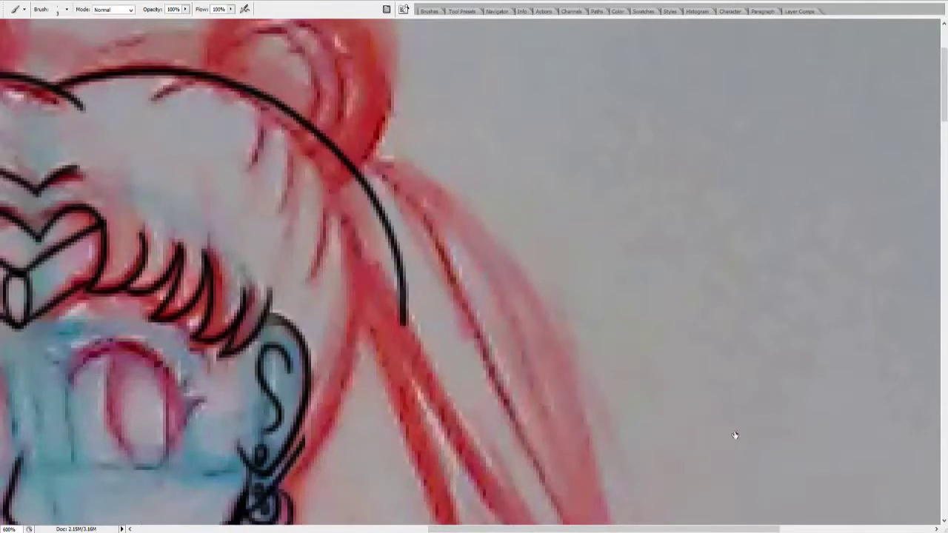
pyautogui.scroll(-5, 474, 271)
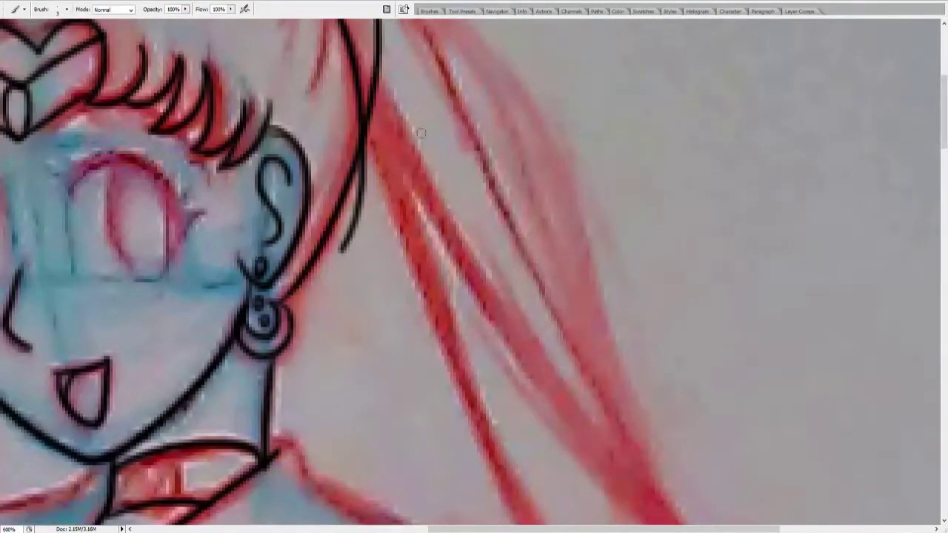
pyautogui.scroll(5, 473, 271)
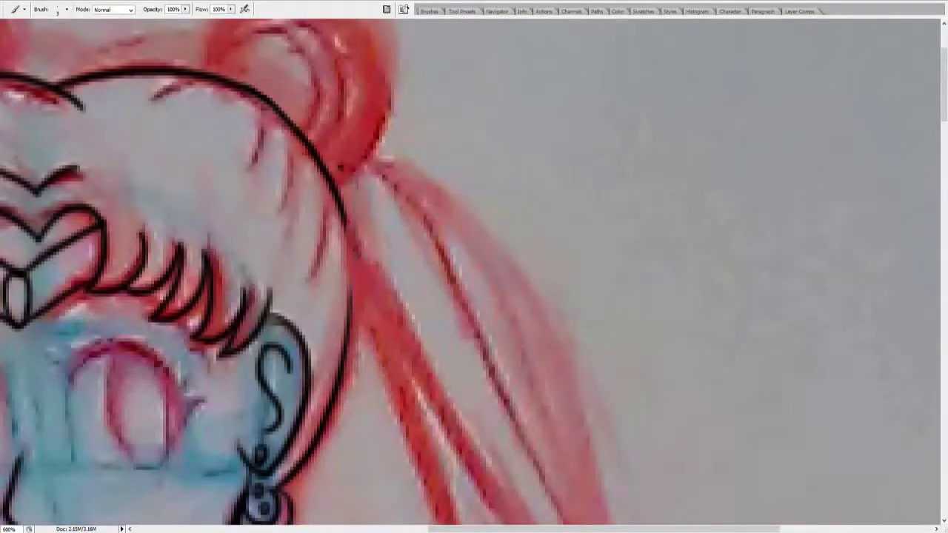
# Step: Ink short strand lines inside the hair along the crown and down the right side of the head
pyautogui.hscroll(-7, 729, 437)
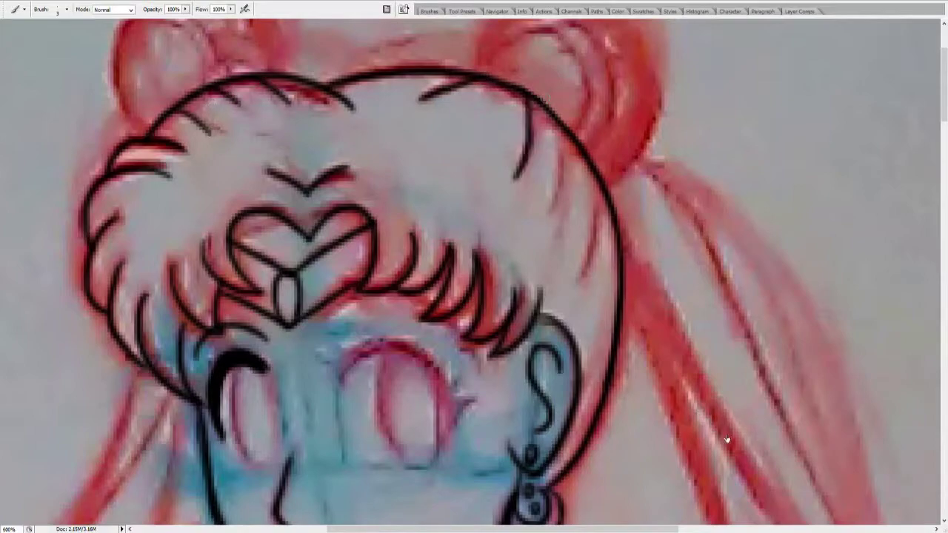
pyautogui.scroll(-3, 707, 402)
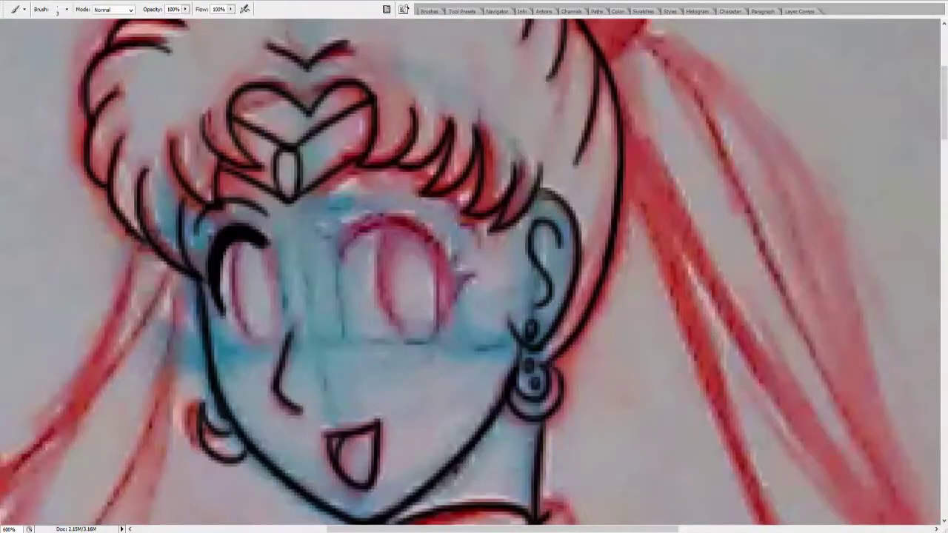
pyautogui.scroll(6, 707, 402)
# Step: Ink the pointing hand's extended index finger, its curled middle fingers and the upper edge of the little finger
pyautogui.scroll(-10, 730, 438)
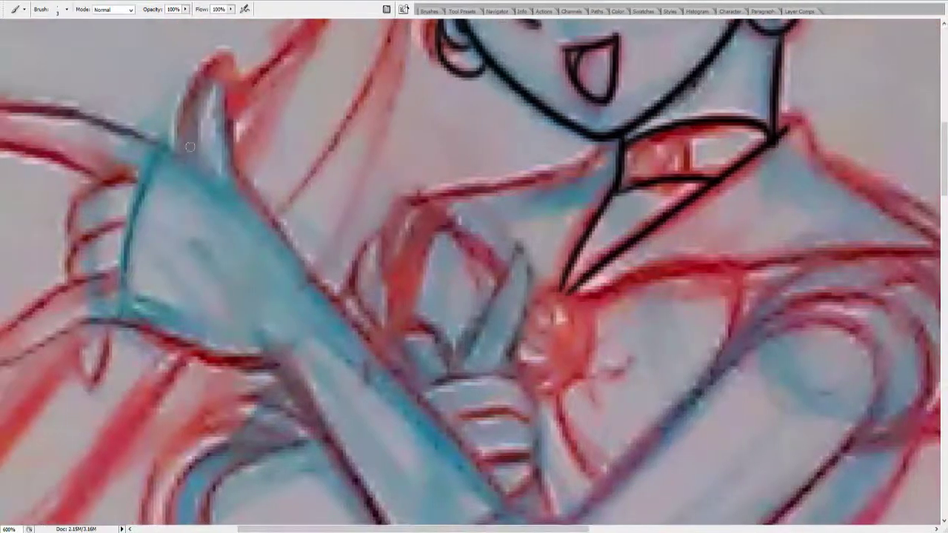
pyautogui.hscroll(-3, 731, 439)
pyautogui.hscroll(-2, 474, 266)
pyautogui.moveTo(37, 110)
pyautogui.mouseDown()
pyautogui.moveTo(293, 185)
pyautogui.moveTo(160, 231)
pyautogui.mouseUp()
pyautogui.moveTo(164, 238); pyautogui.dragTo(250, 216)
pyautogui.hotkey('ctrl', 'z')
pyautogui.moveTo(164, 238); pyautogui.dragTo(250, 217)
pyautogui.moveTo(189, 255); pyautogui.dragTo(59, 363)
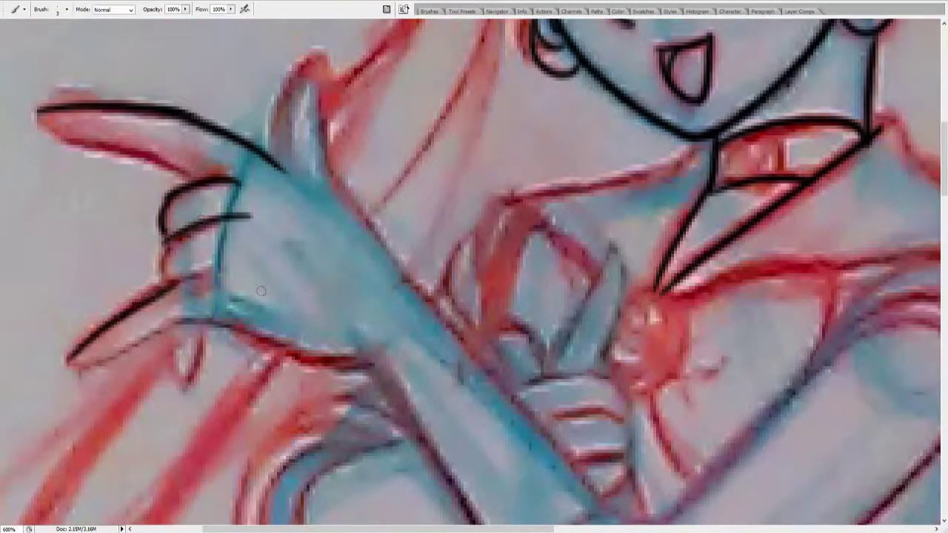
pyautogui.moveTo(235, 266); pyautogui.dragTo(181, 268)
pyautogui.moveTo(41, 111); pyautogui.dragTo(211, 179)
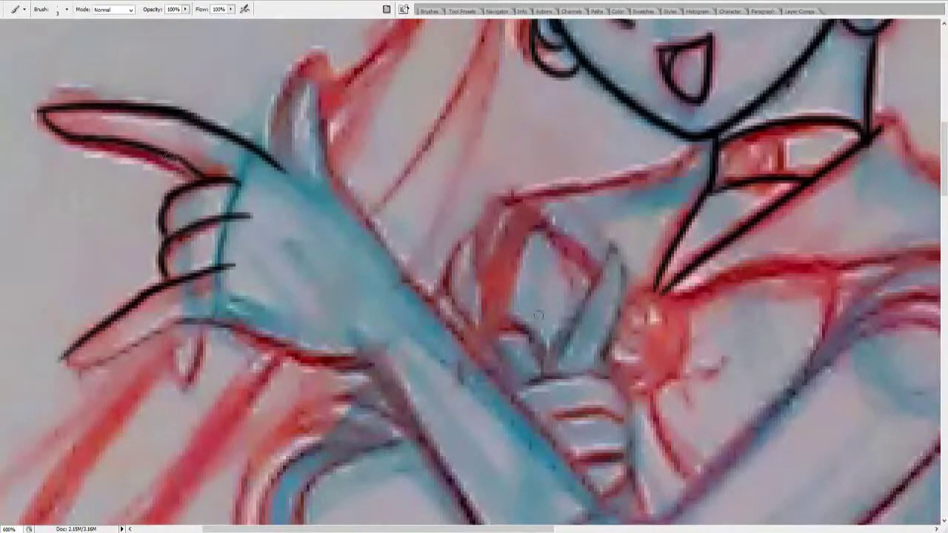
# Step: Ink the underside of the pointing hand's little finger and palm, and continue with the forearm's lower edge
pyautogui.moveTo(209, 306); pyautogui.dragTo(64, 364)
pyautogui.moveTo(229, 325); pyautogui.dragTo(404, 369)
pyautogui.moveTo(178, 334); pyautogui.dragTo(200, 339)
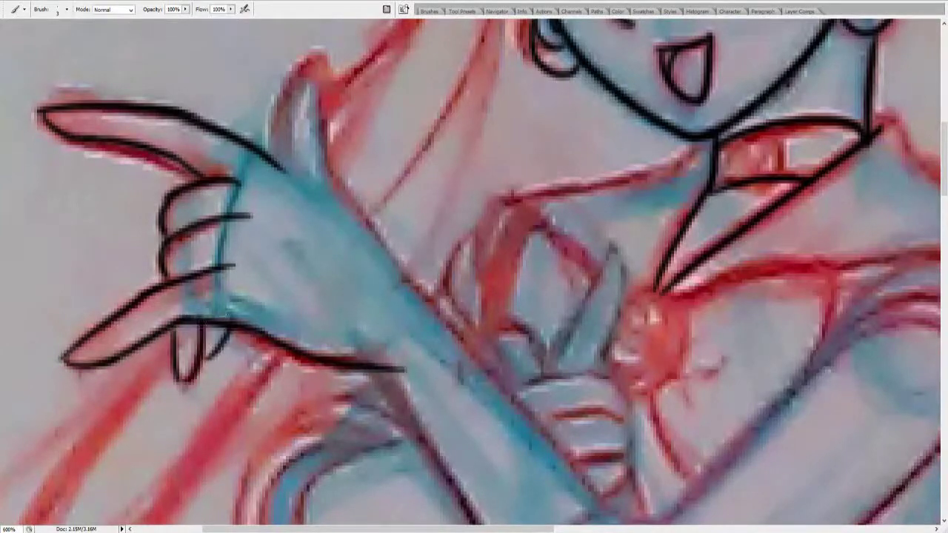
pyautogui.scroll(-5, 435, 181)
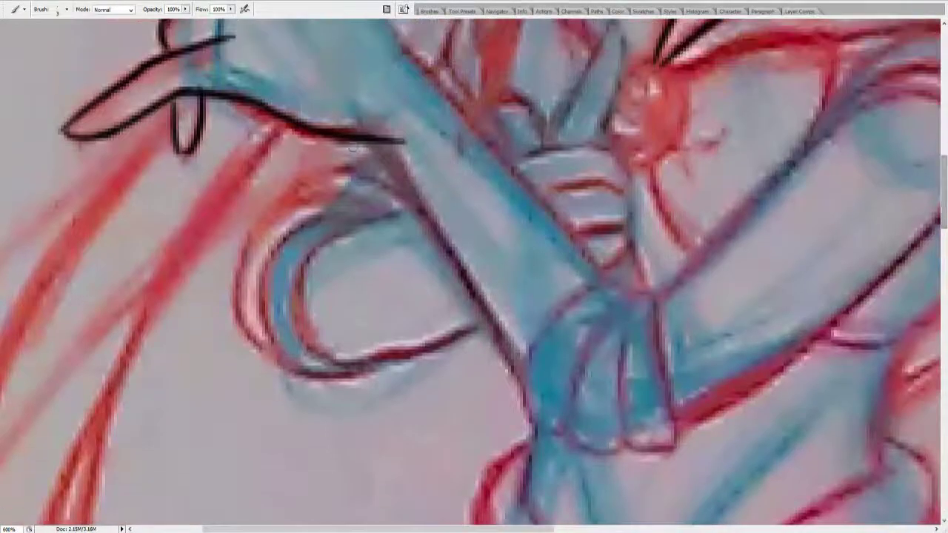
pyautogui.moveTo(585, 455); pyautogui.dragTo(383, 139)
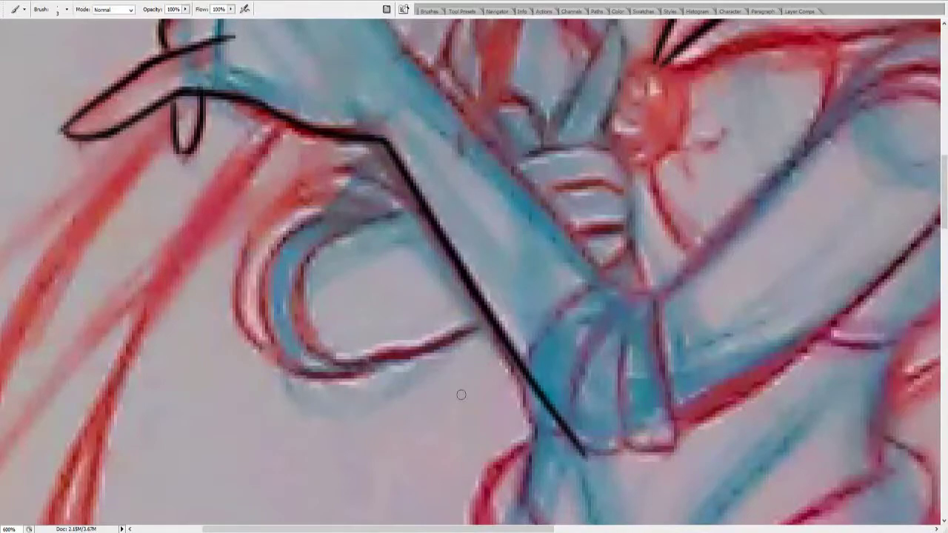
# Step: Ink the forearm's upper edge and the raised thumb of the pointing hand, along with the other hand's small curled finger
pyautogui.scroll(5, 460, 394)
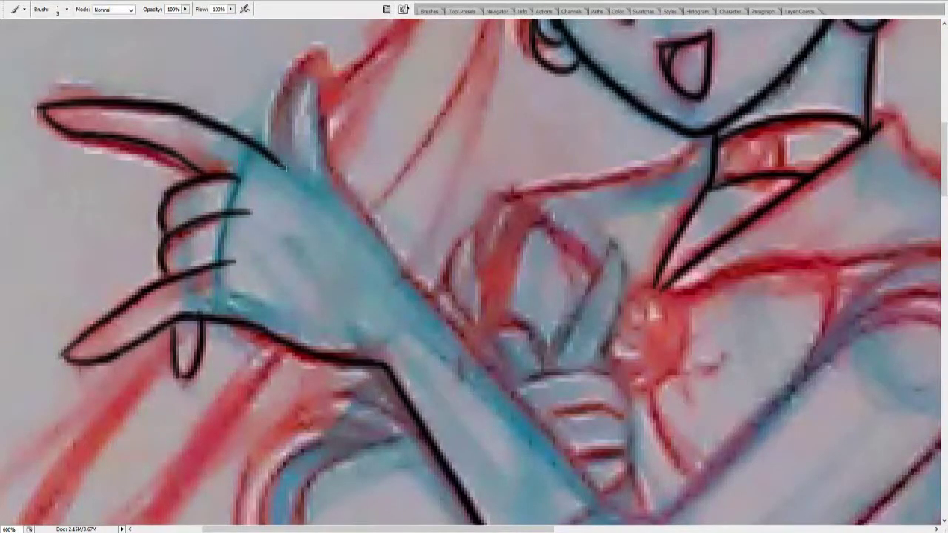
pyautogui.moveTo(503, 362); pyautogui.dragTo(546, 374)
pyautogui.scroll(-2, 740, 441)
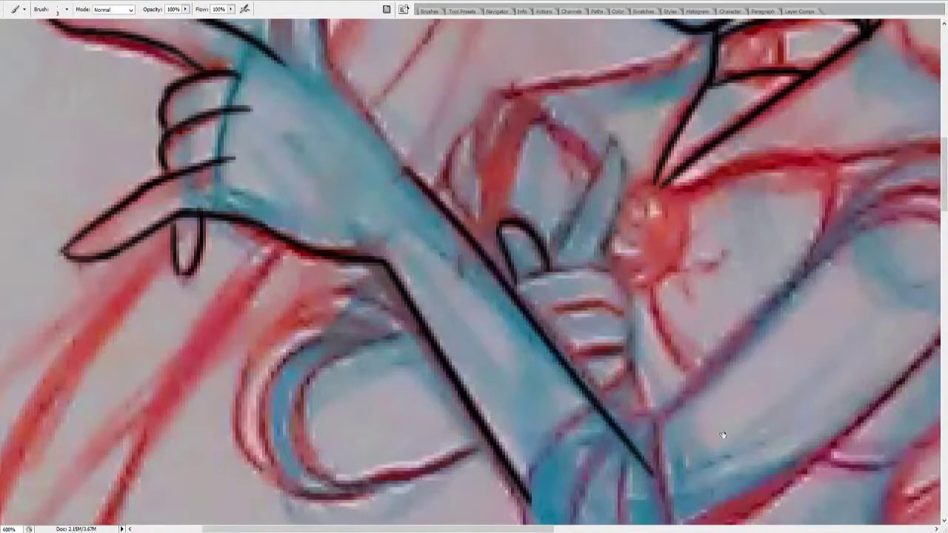
pyautogui.hotkey('ctrl', 'z')
pyautogui.moveTo(676, 473); pyautogui.dragTo(326, 67)
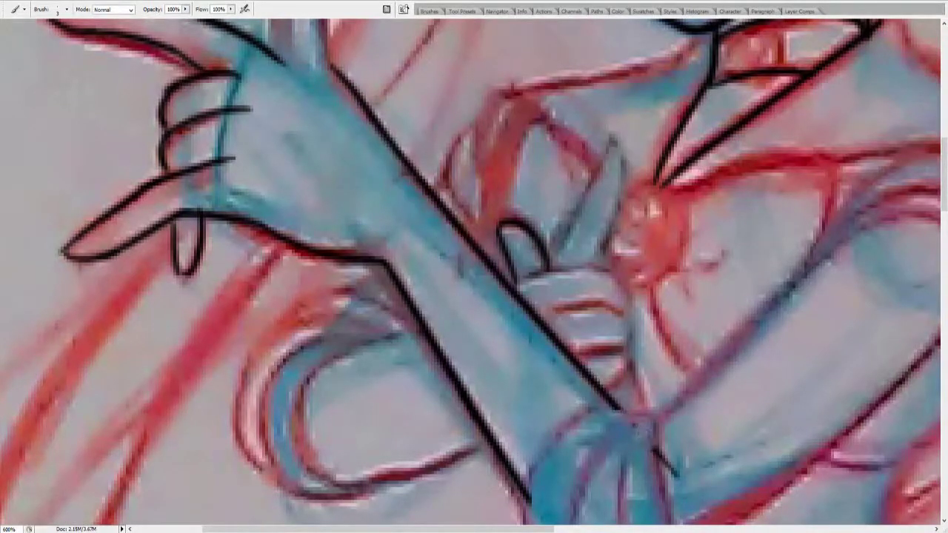
pyautogui.scroll(5, 659, 459)
pyautogui.moveTo(323, 285); pyautogui.dragTo(279, 266)
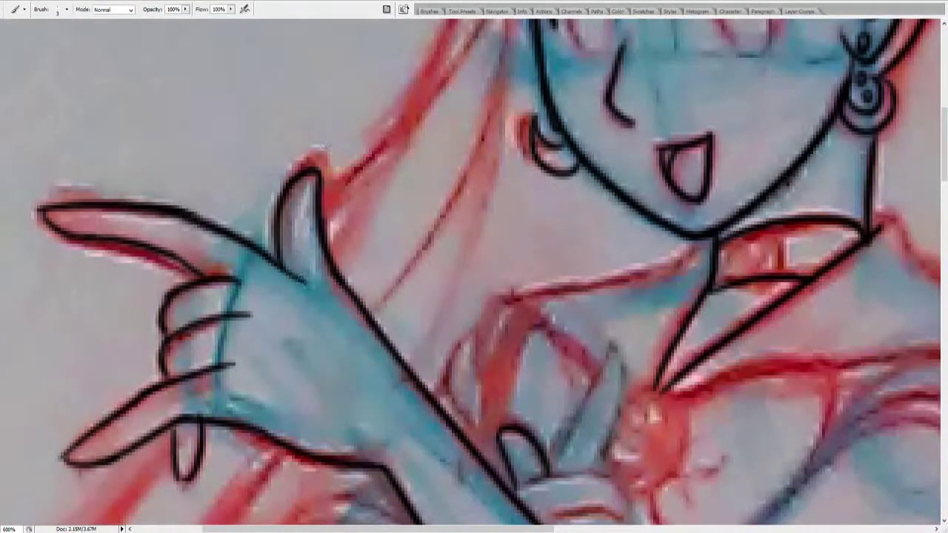
# Step: Ink the second hand's stacked curled fingers and its raised pointed finger in front of the chest
pyautogui.scroll(-4, 474, 266)
pyautogui.moveTo(545, 255); pyautogui.dragTo(633, 259)
pyautogui.moveTo(575, 302); pyautogui.dragTo(630, 296)
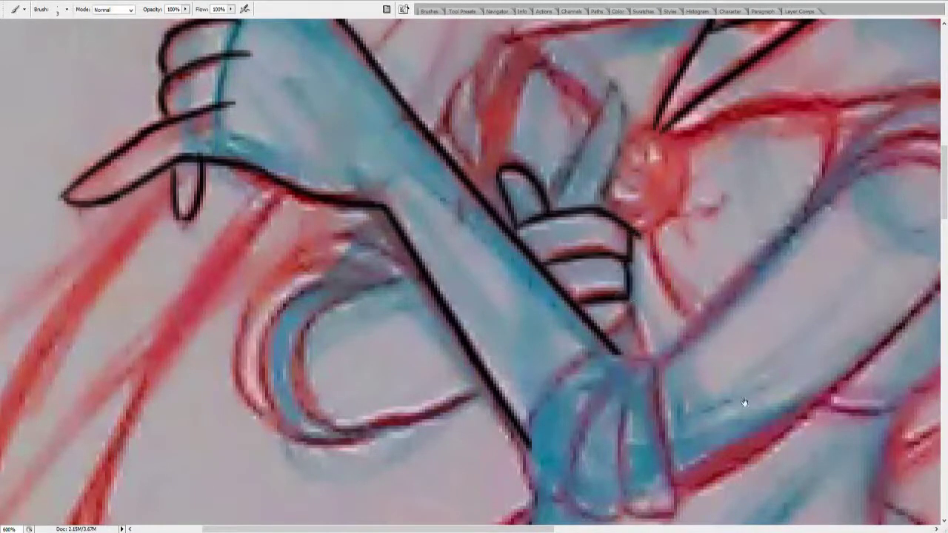
pyautogui.moveTo(555, 203)
pyautogui.mouseDown()
pyautogui.moveTo(619, 63)
pyautogui.moveTo(601, 222)
pyautogui.mouseUp()
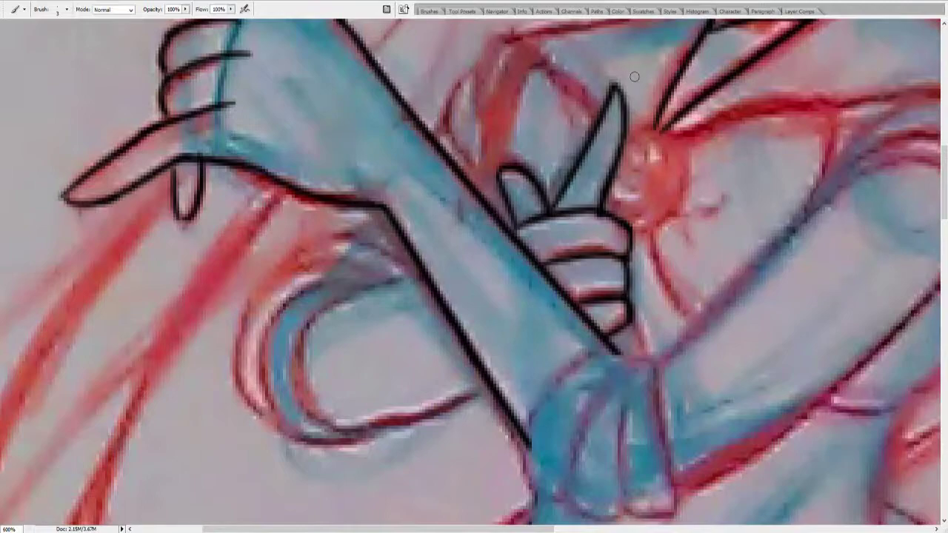
# Step: Ink the puffy glove cuff at the forearm's end with its vertical folds and rounded lower edge, plus the arm edges behind the forearm
pyautogui.moveTo(621, 354); pyautogui.dragTo(527, 446)
pyautogui.hscroll(5, 263, 345)
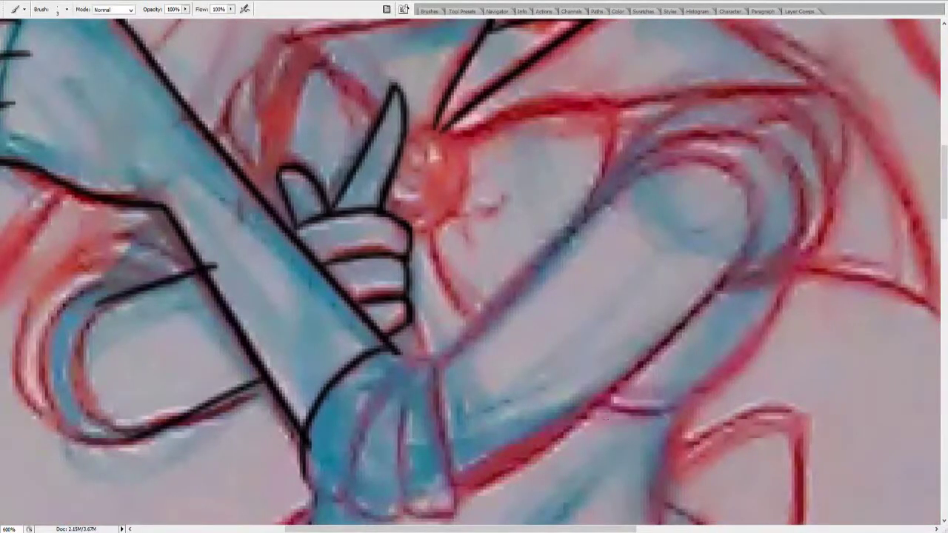
pyautogui.moveTo(346, 504); pyautogui.dragTo(393, 355)
pyautogui.moveTo(405, 511); pyautogui.dragTo(411, 363)
pyautogui.moveTo(463, 511); pyautogui.dragTo(438, 356)
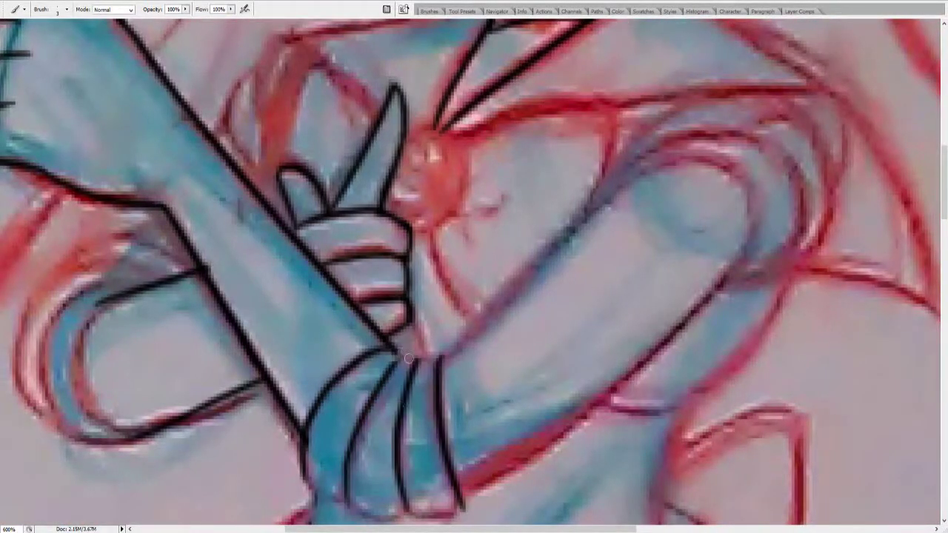
pyautogui.scroll(-6, 473, 296)
pyautogui.moveTo(337, 240); pyautogui.dragTo(408, 260)
pyautogui.scroll(6, 474, 238)
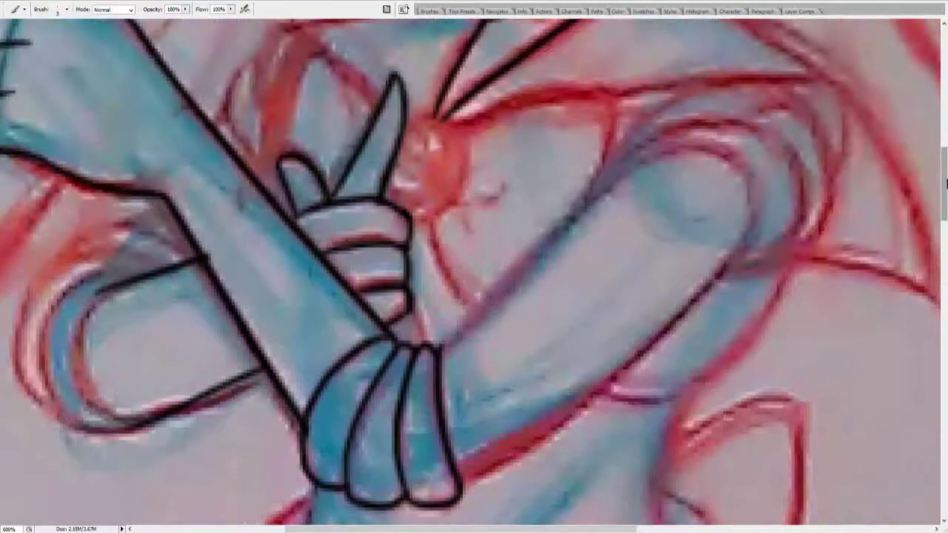
# Step: Ink the upper and lower edges of the bent arm from the glove cuff up to the puff sleeve
pyautogui.hscroll(5, 474, 239)
pyautogui.moveTo(552, 194); pyautogui.dragTo(255, 487)
pyautogui.hotkey('ctrl', 'z')
pyautogui.hotkey('ctrl', 'z')
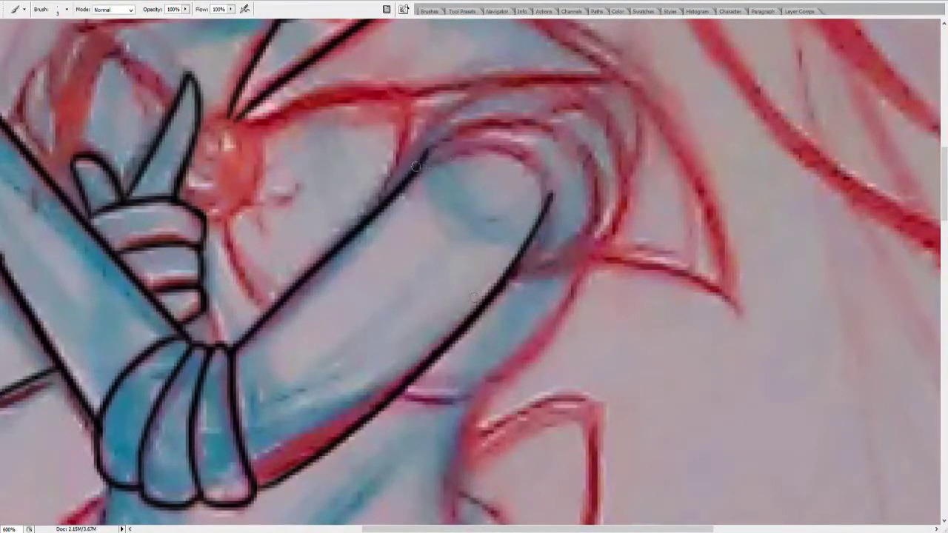
pyautogui.hscroll(-9, 474, 270)
pyautogui.hscroll(8, 474, 270)
pyautogui.moveTo(443, 156)
pyautogui.mouseDown()
pyautogui.moveTo(471, 273)
pyautogui.moveTo(536, 268)
pyautogui.mouseUp()
pyautogui.hotkey('ctrl', 'z')
pyautogui.moveTo(443, 155); pyautogui.dragTo(536, 268)
pyautogui.hotkey('ctrl', 'z')
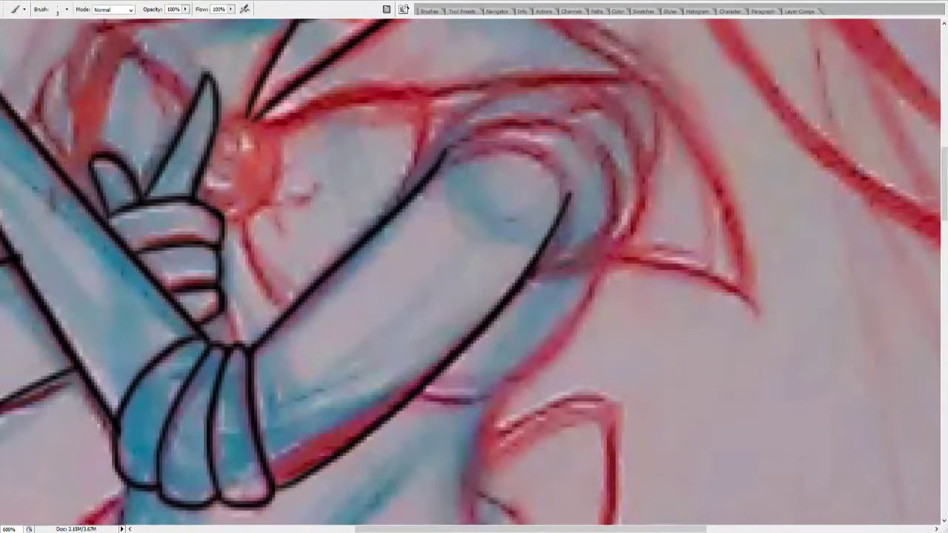
# Step: Ink the chest bow's large loop beside the bent arm, with its curved top, pointed corner and lower edge
pyautogui.moveTo(268, 124); pyautogui.dragTo(370, 244)
pyautogui.hotkey('ctrl', 'z')
pyautogui.moveTo(241, 216); pyautogui.dragTo(288, 309)
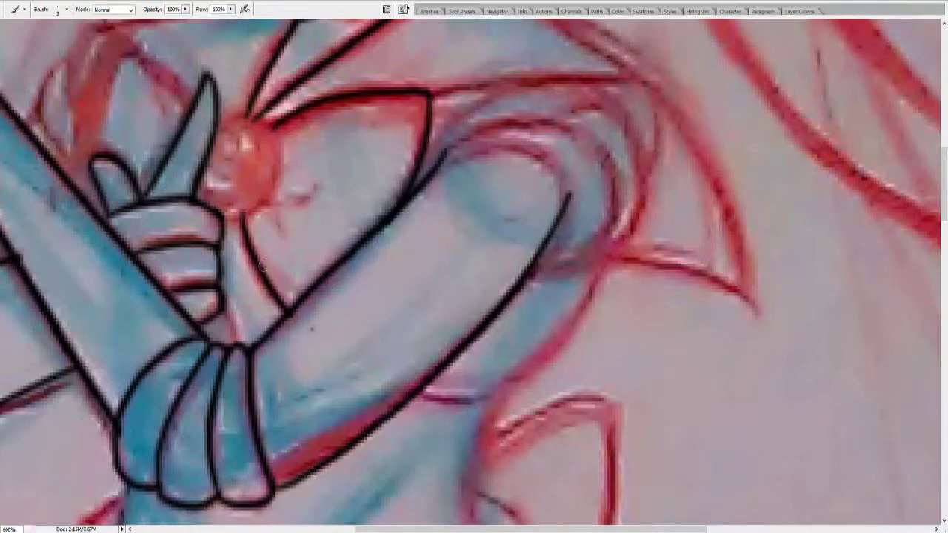
# Step: Ink the rounded sleeve opening around the pointing arm, joining the arm's upper and lower edges
pyautogui.hscroll(-6, 473, 270)
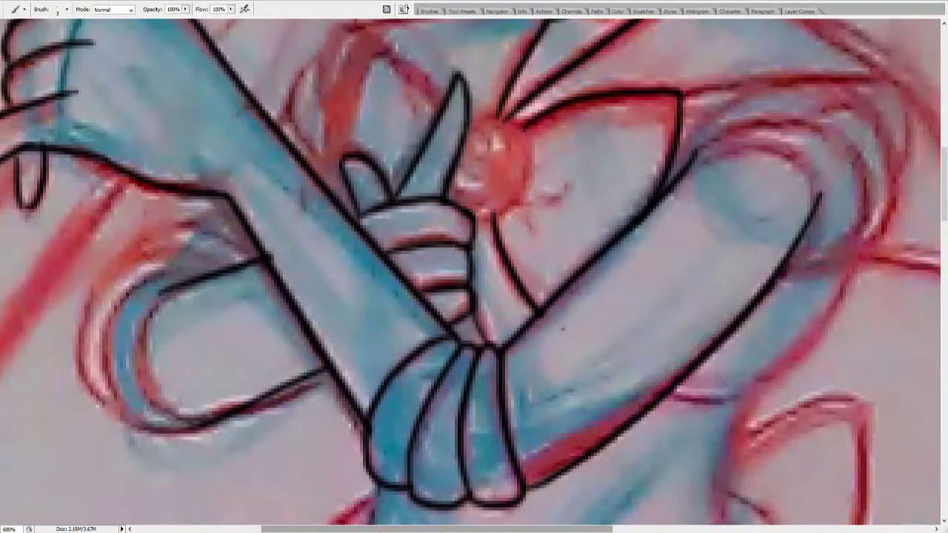
pyautogui.moveTo(159, 290)
pyautogui.mouseDown()
pyautogui.moveTo(185, 419)
pyautogui.moveTo(214, 425)
pyautogui.mouseUp()
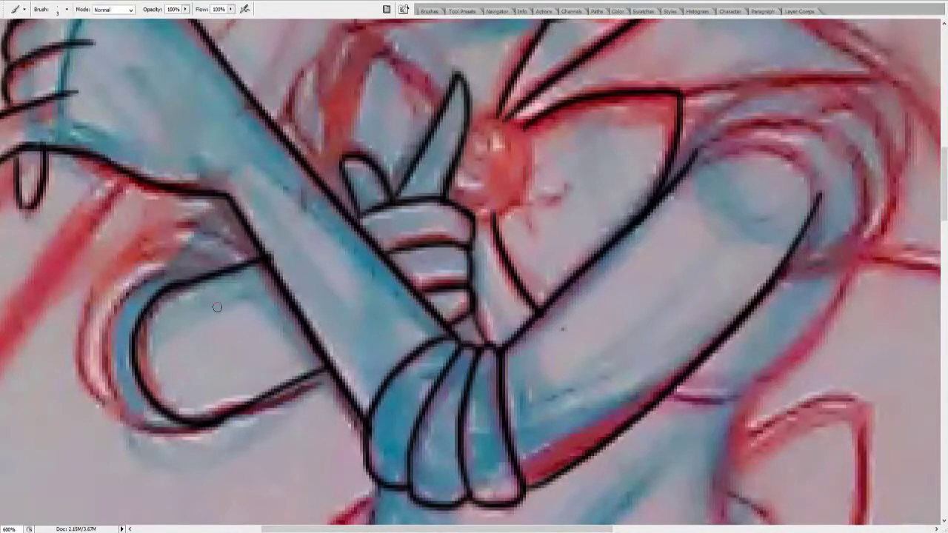
pyautogui.hotkey('ctrl', 'z')
pyautogui.moveTo(159, 292)
pyautogui.mouseDown()
pyautogui.moveTo(136, 348)
pyautogui.moveTo(192, 425)
pyautogui.mouseUp()
# Step: Ink the chest bow's other loop behind the raised finger, including its folded outer edges
pyautogui.scroll(5, 474, 270)
pyautogui.moveTo(367, 211); pyautogui.dragTo(326, 337)
pyautogui.hotkey('ctrl', 'z')
pyautogui.hotkey('ctrl', 'z')
pyautogui.hotkey('ctrl', 'z')
pyautogui.hotkey('ctrl', 'z')
pyautogui.hotkey('ctrl', 'z')
pyautogui.hotkey('ctrl', 'shift', 'z')
pyautogui.hotkey('ctrl', 'shift', 'z')
pyautogui.hotkey('ctrl', 'shift', 'z')
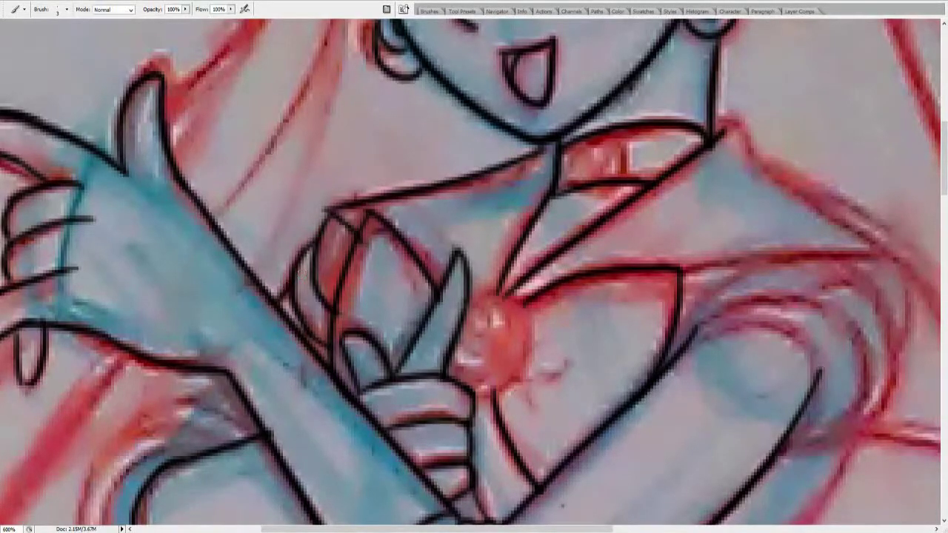
pyautogui.hotkey('ctrl', 'shift', 'z')
# Step: Ink the band around the pointing arm's sleeve opening and the upper edge of the puff sleeve
pyautogui.scroll(-5, 473, 270)
pyautogui.hotkey('ctrl', 'z')
pyautogui.hotkey('ctrl', 'z')
pyautogui.hotkey('ctrl', 'z')
pyautogui.hotkey('ctrl', 'z')
pyautogui.hotkey('ctrl', 'z')
pyautogui.hotkey('ctrl', 'z')
pyautogui.hotkey('ctrl', 'z')
pyautogui.hotkey('ctrl', 'z')
pyautogui.hotkey('ctrl', 'z')
pyautogui.hotkey('ctrl', 'z')
pyautogui.hotkey('ctrl', 'z')
pyautogui.hotkey('ctrl', 'z')
pyautogui.hotkey('ctrl', 'z')
pyautogui.hotkey('ctrl', 'z')
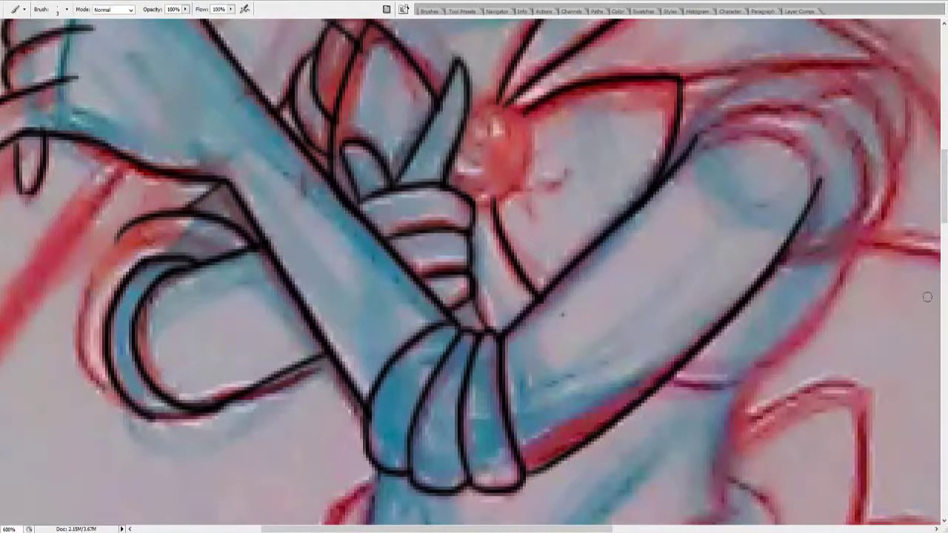
# Step: Ink the outermost curve of the pointing arm's puff sleeve around the sleeve band
pyautogui.hotkey('ctrl', 'z')
pyautogui.hotkey('ctrl', 'z')
pyautogui.hotkey('ctrl', 'z')
pyautogui.hotkey('ctrl', 'z')
pyautogui.hotkey('ctrl', 'z')
pyautogui.hotkey('ctrl', 'z')
pyautogui.hotkey('ctrl', 'z')
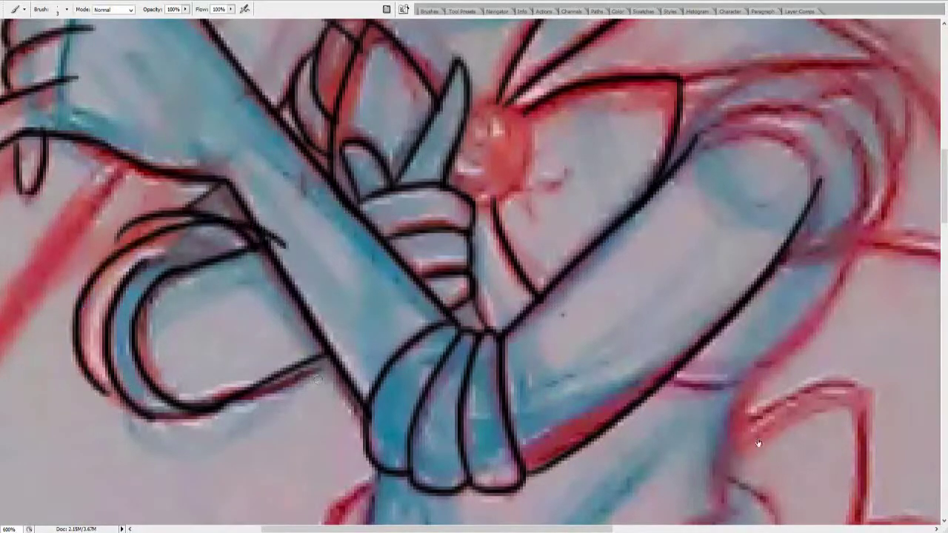
# Step: Ink the inner fold of the pointing arm's puff sleeve and trim the line overlapping the forearm
pyautogui.hotkey('ctrl', 'z')
pyautogui.hotkey('ctrl', 'z')
pyautogui.hotkey('ctrl', 'z')
pyautogui.hotkey('ctrl', 'z')
pyautogui.hotkey('ctrl', 'z')
pyautogui.hotkey('ctrl', 'z')
pyautogui.hotkey('ctrl', 'z')
pyautogui.hotkey('ctrl', 'z')
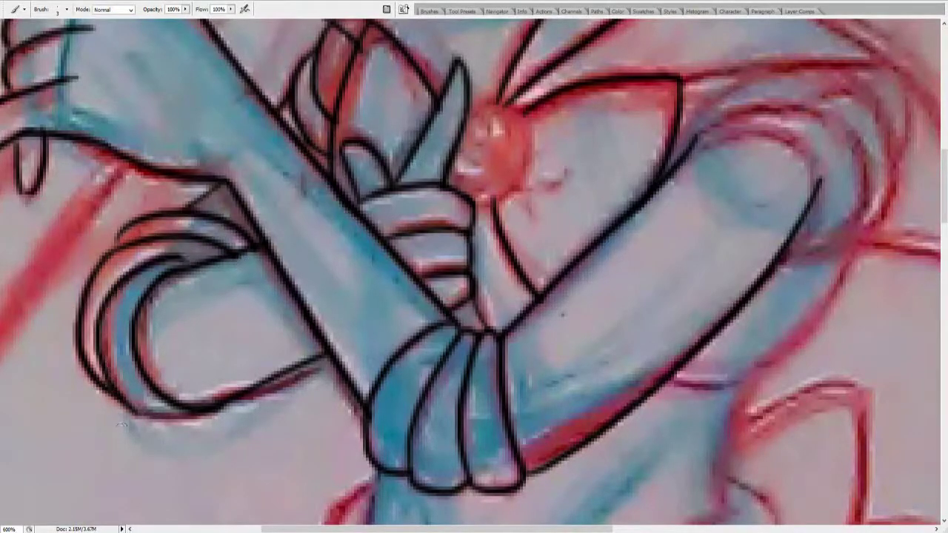
# Step: Ink the round outline of the brooch at the centre of the chest bow
pyautogui.hscroll(3, 730, 445)
pyautogui.scroll(-5, 818, 172)
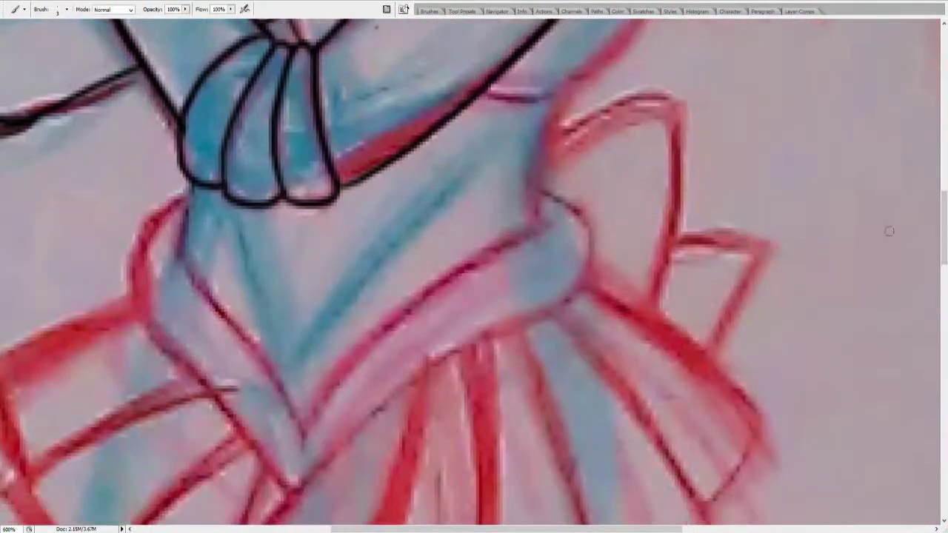
pyautogui.scroll(5, 817, 172)
pyautogui.press('z')
pyautogui.hotkey('ctrl', '0')
pyautogui.click(318, 300)
pyautogui.click(317, 300)
pyautogui.hscroll(5, 277, 98)
pyautogui.scroll(5, 277, 98)
pyautogui.scroll(-10, 474, 267)
pyautogui.press('b')
pyautogui.hotkey('ctrl', '+')
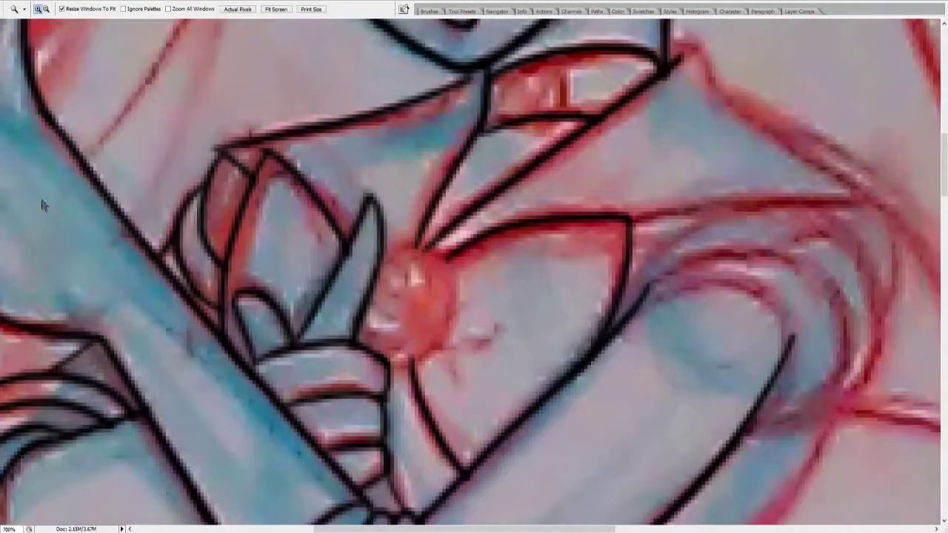
pyautogui.hotkey('ctrl', 'z')
pyautogui.hotkey('ctrl', 'z')
pyautogui.hotkey('ctrl', 'z')
pyautogui.hotkey('ctrl', 'z')
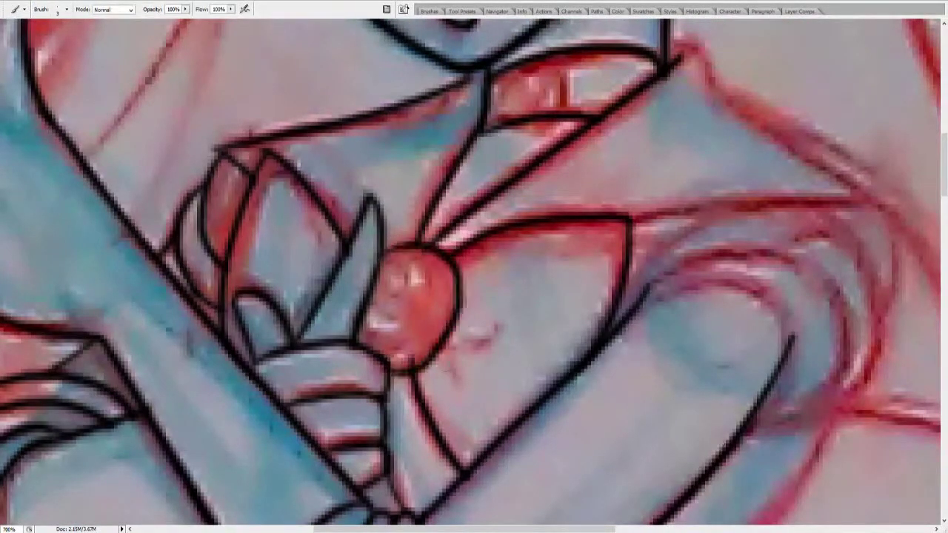
# Step: Add an inner rim line along the brooch's curved edge
pyautogui.hotkey('ctrl', 'z')
pyautogui.hotkey('ctrl', 'z')
pyautogui.hotkey('ctrl', 'z')
pyautogui.hotkey('ctrl', 'z')
pyautogui.hotkey('ctrl', 'z')
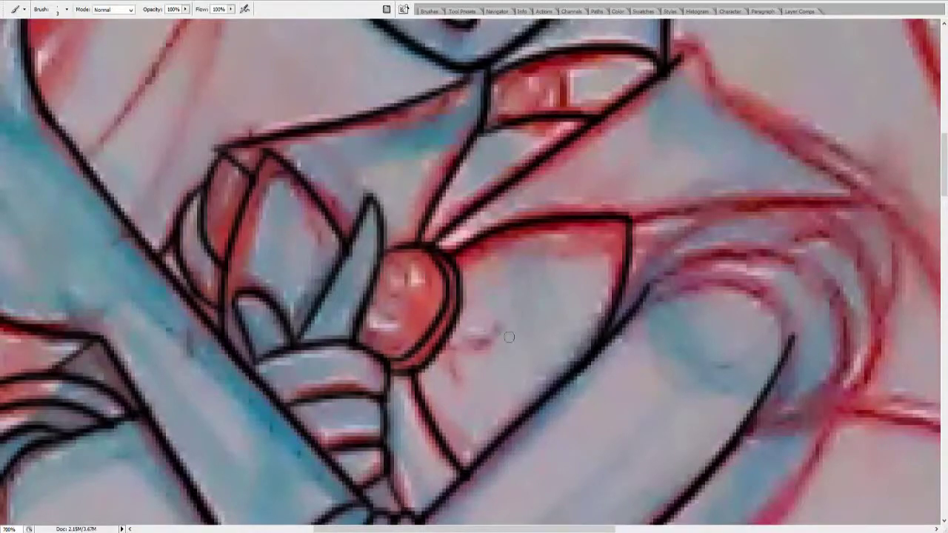
# Step: Ink the short fold creases beside the brooch and the rounded sleeve opening at the bent arm's upper end
pyautogui.moveTo(467, 335); pyautogui.dragTo(507, 325)
pyautogui.moveTo(566, 310); pyautogui.dragTo(241, 295)
pyautogui.moveTo(325, 295); pyautogui.dragTo(474, 374)
pyautogui.moveTo(472, 336); pyautogui.dragTo(452, 406)
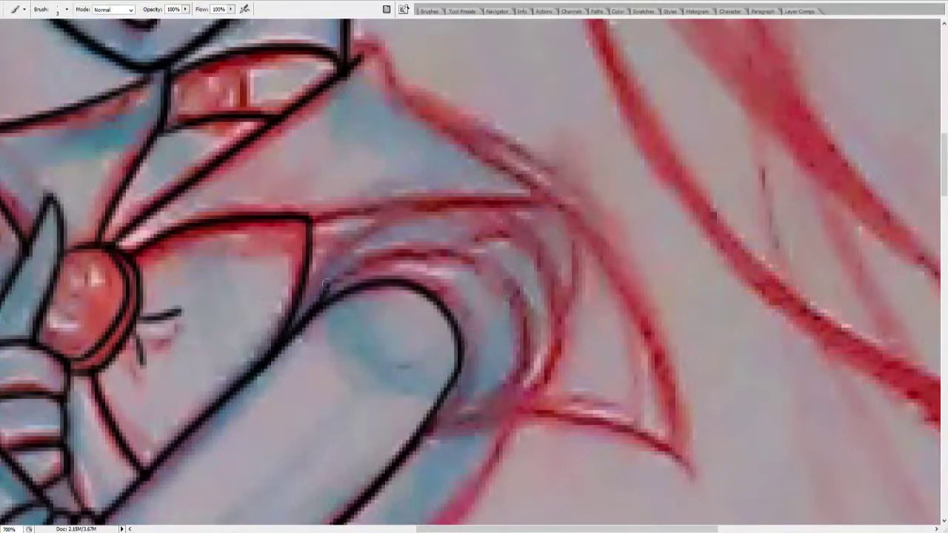
# Step: Ink the sailor collar's lower edge and its outer edge across the shoulder above the bent arm
pyautogui.moveTo(310, 217)
pyautogui.mouseDown()
pyautogui.moveTo(644, 274)
pyautogui.moveTo(637, 296)
pyautogui.moveTo(648, 318)
pyautogui.mouseUp()
pyautogui.hotkey('ctrl', 'z')
pyautogui.hotkey('ctrl', 'z')
pyautogui.hotkey('ctrl', 'z')
pyautogui.moveTo(394, 80); pyautogui.dragTo(629, 296)
# Step: Ink the curved bands of the bent arm's puff sleeve and the pointed collar flap behind it
pyautogui.moveTo(326, 292); pyautogui.dragTo(441, 426)
pyautogui.hotkey('ctrl', 'z')
pyautogui.moveTo(326, 293)
pyautogui.mouseDown()
pyautogui.moveTo(437, 425)
pyautogui.moveTo(468, 441)
pyautogui.mouseUp()
pyautogui.scroll(-5, 678, 264)
pyautogui.moveTo(670, 166); pyautogui.dragTo(655, 259)
# Step: Ink the chest's side contour below the sleeve and the inward curves of the waist
pyautogui.moveTo(519, 149); pyautogui.dragTo(226, 363)
pyautogui.hotkey('ctrl', 'z')
pyautogui.moveTo(385, 315); pyautogui.dragTo(371, 464)
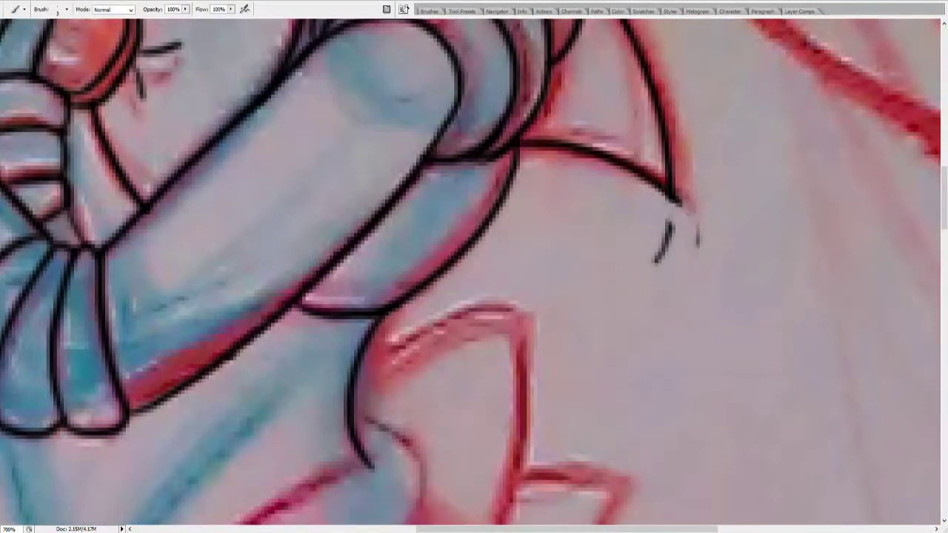
pyautogui.scroll(-5, 685, 271)
pyautogui.hscroll(-5, 711, 433)
pyautogui.hotkey('ctrl', 'z')
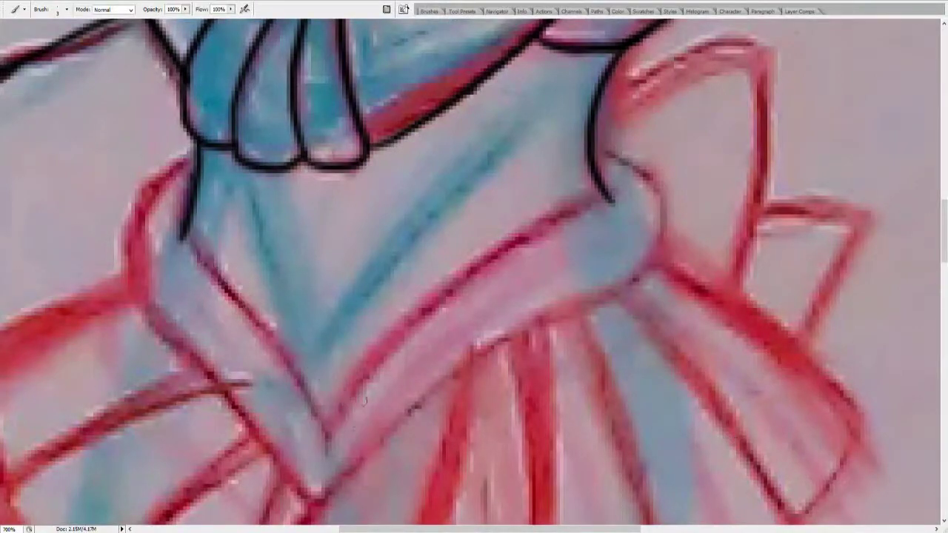
# Step: Ink the longer half of the V-shaped waistband with its upper edge, lower edge and rounded end at the hip
pyautogui.moveTo(329, 444); pyautogui.dragTo(620, 207)
pyautogui.moveTo(188, 233); pyautogui.dragTo(326, 444)
pyautogui.hotkey('ctrl', 'z')
pyautogui.moveTo(189, 229)
pyautogui.mouseDown()
pyautogui.moveTo(330, 444)
pyautogui.moveTo(810, 109)
pyautogui.mouseUp()
pyautogui.hotkey('ctrl', 'z')
pyautogui.scroll(-2, 329, 444)
pyautogui.moveTo(606, 61); pyautogui.dragTo(607, 249)
pyautogui.moveTo(646, 195); pyautogui.dragTo(814, 107)
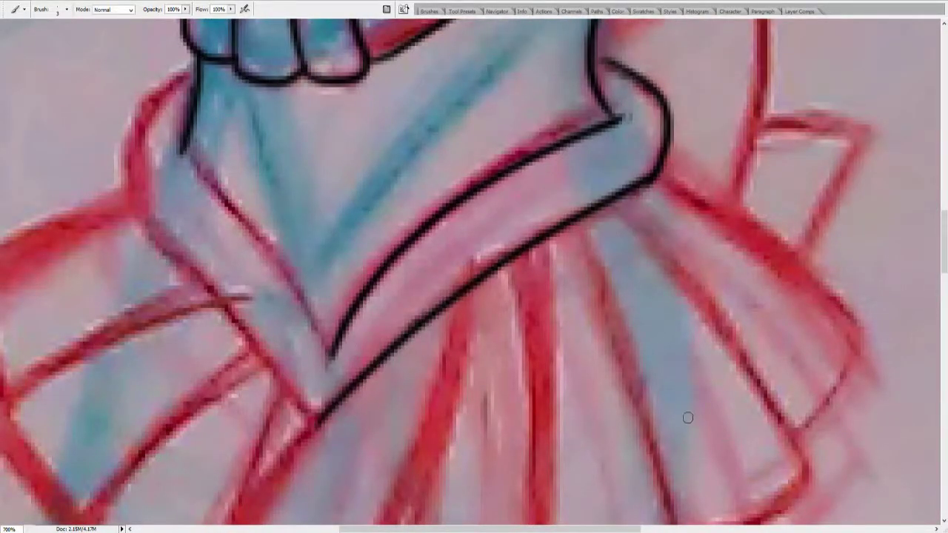
# Step: Ink the waistband's shorter upper edge from the waist down to the V point
pyautogui.hotkey('ctrl', 'z')
pyautogui.moveTo(188, 137)
pyautogui.mouseDown()
pyautogui.moveTo(325, 430)
pyautogui.moveTo(341, 388)
pyautogui.mouseUp()
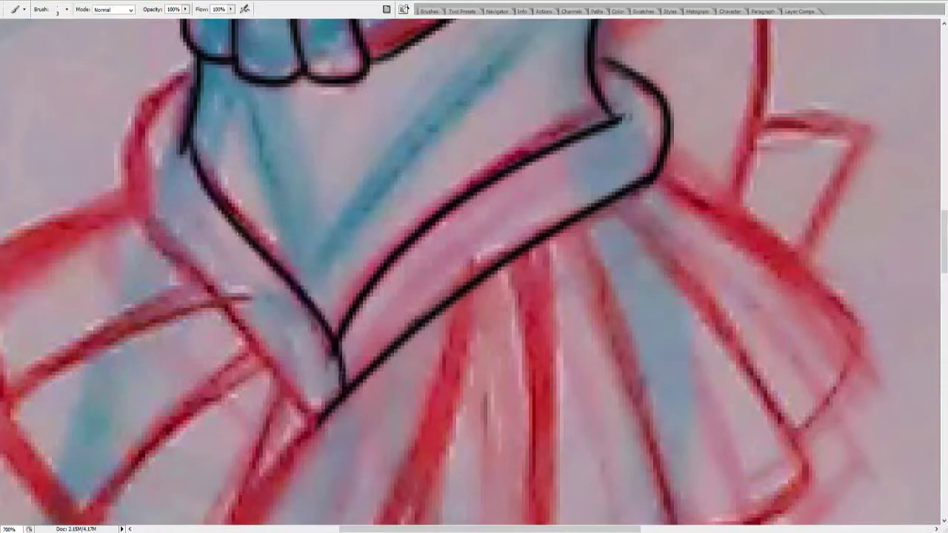
pyautogui.moveTo(191, 148); pyautogui.dragTo(194, 60)
# Step: Ink the waistband's remaining lower edge and the skirt's outer edge and pleat lines on the pointing-arm side
pyautogui.scroll(-5, 474, 274)
pyautogui.moveTo(315, 100); pyautogui.dragTo(189, 416)
pyautogui.moveTo(285, 70)
pyautogui.mouseDown()
pyautogui.moveTo(241, 233)
pyautogui.moveTo(370, 311)
pyautogui.mouseUp()
pyautogui.moveTo(185, 222); pyautogui.dragTo(323, 223)
pyautogui.moveTo(348, 118); pyautogui.dragTo(8, 267)
pyautogui.moveTo(222, 222); pyautogui.dragTo(380, 307)
pyautogui.moveTo(426, 151)
pyautogui.mouseDown()
pyautogui.moveTo(222, 233)
pyautogui.moveTo(154, 273)
pyautogui.mouseUp()
pyautogui.moveTo(288, 318); pyautogui.dragTo(250, 214)
pyautogui.hotkey('ctrl', 'z')
# Step: Ink the hem edge of the skirt's outermost pleat on the pointing-arm side
pyautogui.scroll(-4, 235, 230)
pyautogui.moveTo(244, 80); pyautogui.dragTo(357, 219)
pyautogui.hotkey('ctrl', 'z')
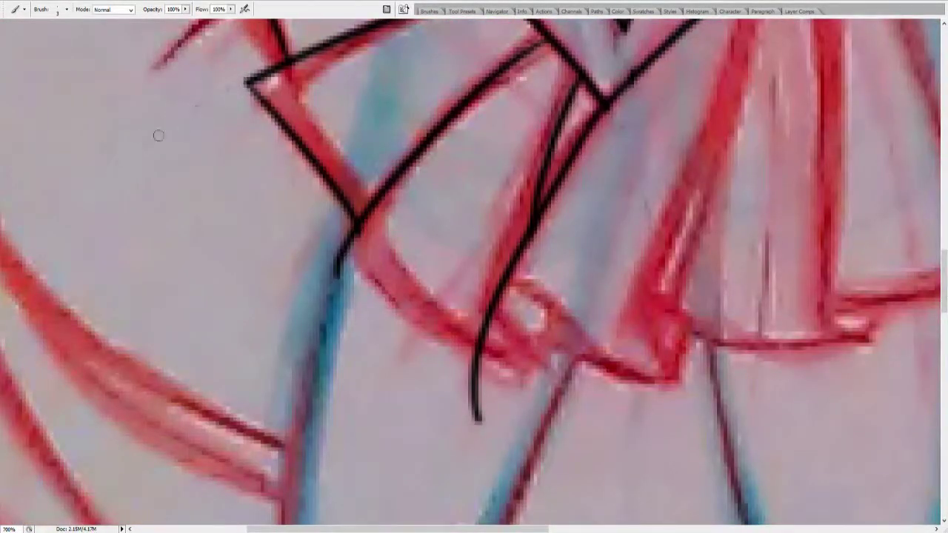
# Step: Ink the long pleat lines across the rest of the skirt, plus its opposite outer edge and corner hem
pyautogui.scroll(-4, 474, 274)
pyautogui.moveTo(253, 64)
pyautogui.mouseDown()
pyautogui.moveTo(449, 407)
pyautogui.moveTo(502, 458)
pyautogui.moveTo(461, 470)
pyautogui.mouseUp()
pyautogui.hotkey('ctrl', 'z')
pyautogui.hotkey('ctrl', 'z')
pyautogui.moveTo(289, 40); pyautogui.dragTo(532, 289)
pyautogui.moveTo(474, 182); pyautogui.dragTo(419, 303)
pyautogui.hotkey('ctrl', 'z')
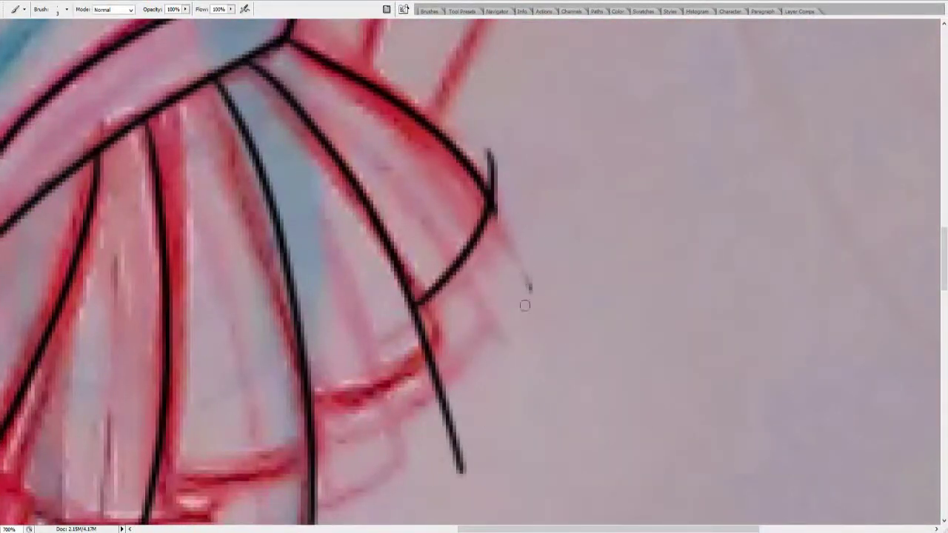
# Step: Ink the skirt's wavy hem between the pleats, including the curled folds at the pleat ends
pyautogui.scroll(-4, 533, 296)
pyautogui.moveTo(160, 323); pyautogui.dragTo(360, 264)
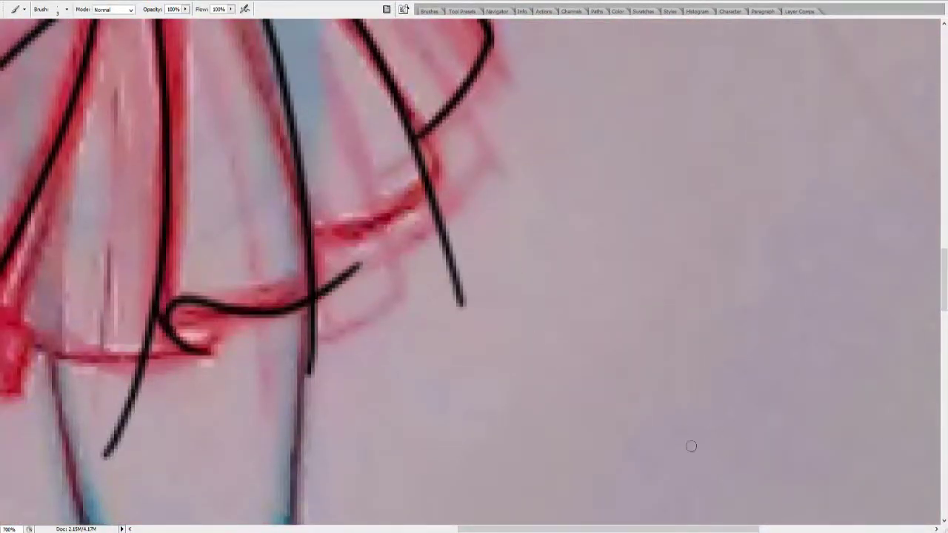
pyautogui.moveTo(312, 236)
pyautogui.mouseDown()
pyautogui.moveTo(423, 181)
pyautogui.moveTo(646, 170)
pyautogui.mouseUp()
pyautogui.moveTo(253, 315)
pyautogui.mouseDown()
pyautogui.moveTo(302, 338)
pyautogui.moveTo(470, 329)
pyautogui.mouseUp()
pyautogui.moveTo(323, 368)
pyautogui.mouseDown()
pyautogui.moveTo(282, 310)
pyautogui.moveTo(352, 374)
pyautogui.moveTo(122, 250)
pyautogui.mouseUp()
pyautogui.moveTo(920, 197); pyautogui.dragTo(519, 444)
# Step: Ink the back bow's loop behind the waist and the top edge of the smaller ribbon piece beside it
pyautogui.moveTo(291, 185)
pyautogui.mouseDown()
pyautogui.moveTo(483, 139)
pyautogui.moveTo(425, 377)
pyautogui.mouseUp()
pyautogui.hotkey('ctrl', 'z')
pyautogui.moveTo(415, 82); pyautogui.dragTo(426, 378)
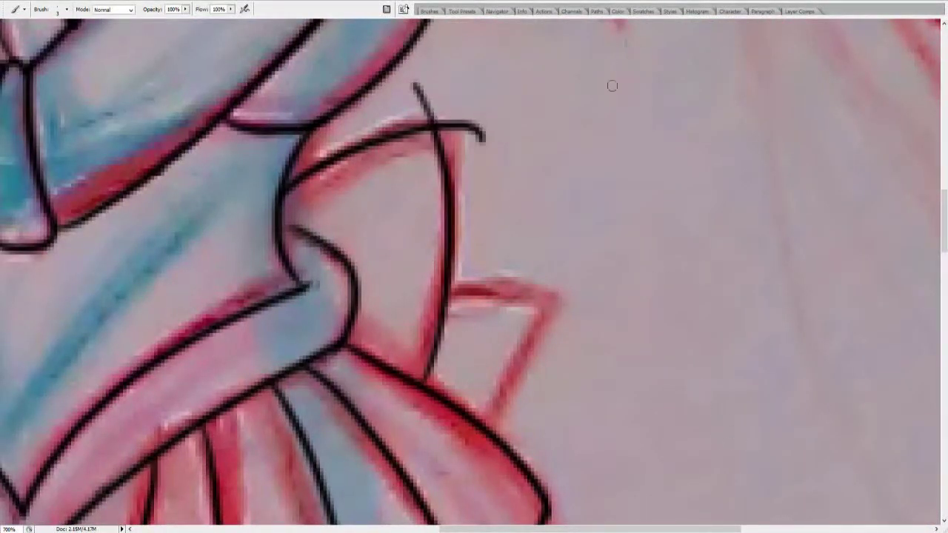
pyautogui.moveTo(453, 290); pyautogui.dragTo(573, 296)
# Step: Ink the pointed, curved boot tops below the knees on both legs
pyautogui.press('z')
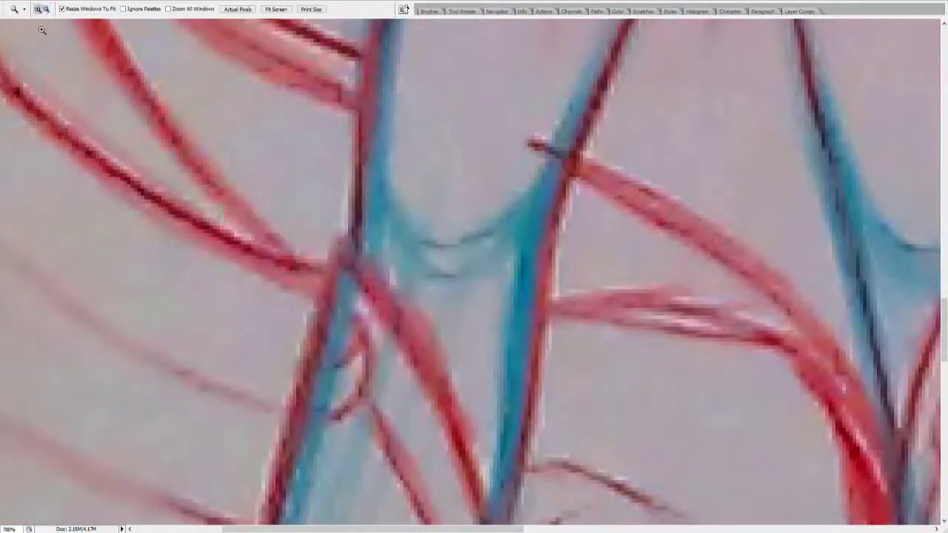
pyautogui.keyDown('alt'); pyautogui.click(544, 245); pyautogui.keyUp('alt')
pyautogui.keyDown('alt'); pyautogui.click(544, 245); pyautogui.keyUp('alt')
pyautogui.click(448, 303)
pyautogui.click(448, 303)
pyautogui.press('b')
pyautogui.scroll(-3, 474, 274)
pyautogui.hotkey('ctrl', 'z')
pyautogui.moveTo(216, 208)
pyautogui.mouseDown()
pyautogui.moveTo(316, 402)
pyautogui.moveTo(320, 507)
pyautogui.mouseUp()
pyautogui.moveTo(559, 226)
pyautogui.mouseDown()
pyautogui.moveTo(614, 281)
pyautogui.moveTo(700, 414)
pyautogui.moveTo(532, 420)
pyautogui.mouseUp()
pyautogui.moveTo(219, 234); pyautogui.dragTo(206, 271)
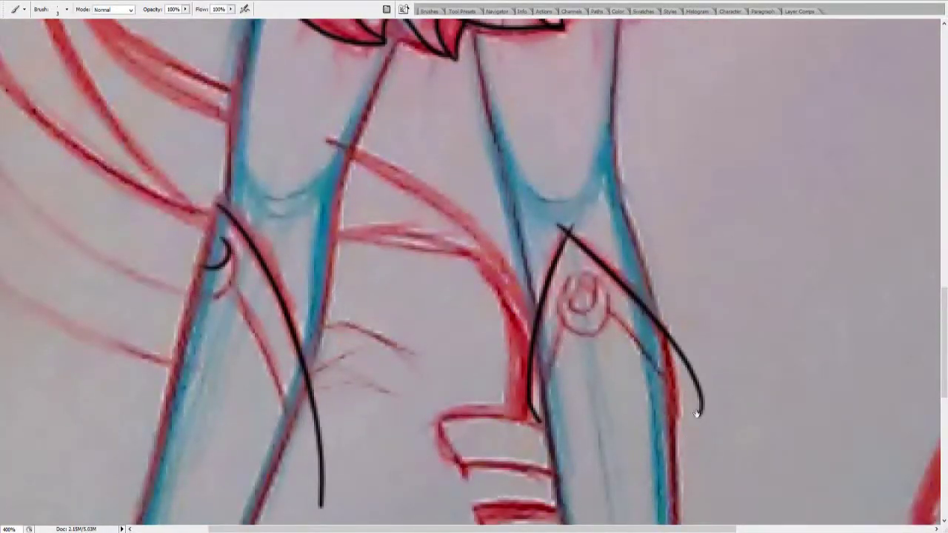
# Step: Ink the inner edges of both legs from the skirt hem down past the knees
pyautogui.scroll(1, 725, 430)
pyautogui.moveTo(409, 81); pyautogui.dragTo(304, 325)
pyautogui.hotkey('ctrl', 'z')
pyautogui.scroll(3, 444, 296)
pyautogui.moveTo(406, 204); pyautogui.dragTo(291, 446)
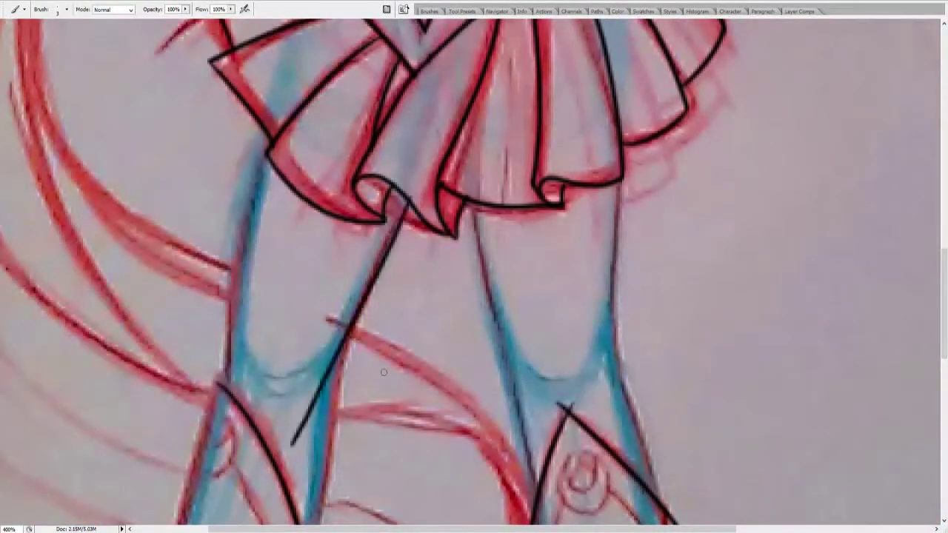
pyautogui.scroll(-3, 384, 371)
pyautogui.moveTo(347, 198); pyautogui.dragTo(261, 518)
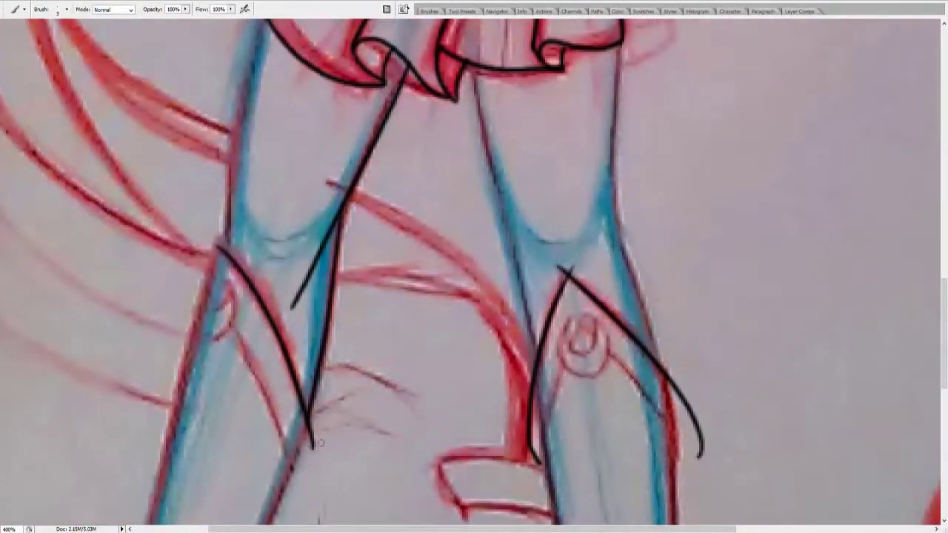
pyautogui.scroll(1, 474, 272)
pyautogui.moveTo(474, 69); pyautogui.dragTo(575, 433)
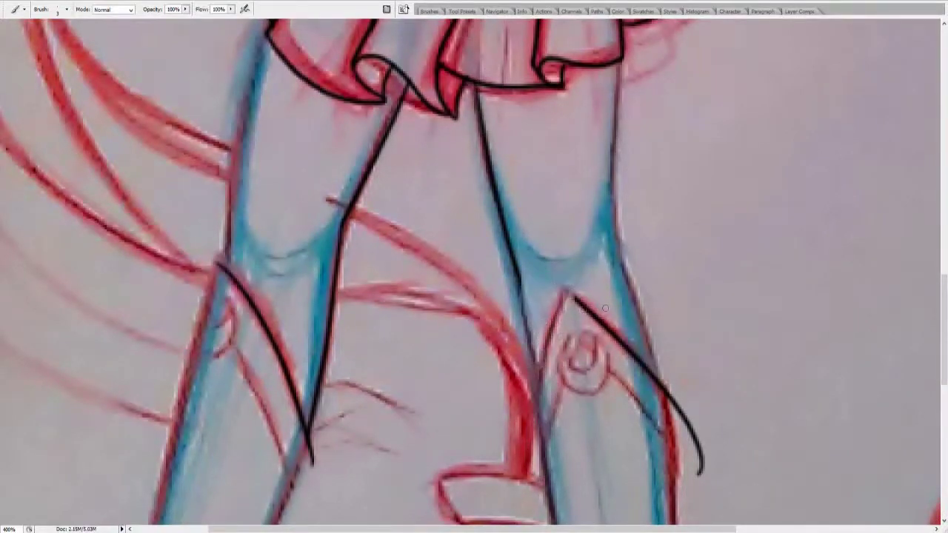
# Step: Undo the latest strokes on the pointed boot top of the leg on the drawing's right
pyautogui.hotkey('ctrl', 'z')
pyautogui.hotkey('ctrl', 'z')
pyautogui.hotkey('ctrl', 'z')
pyautogui.scroll(4, 319, 320)
pyautogui.hotkey('ctrl', 'z')
pyautogui.hotkey('ctrl', 'z')
pyautogui.scroll(-10, 319, 321)
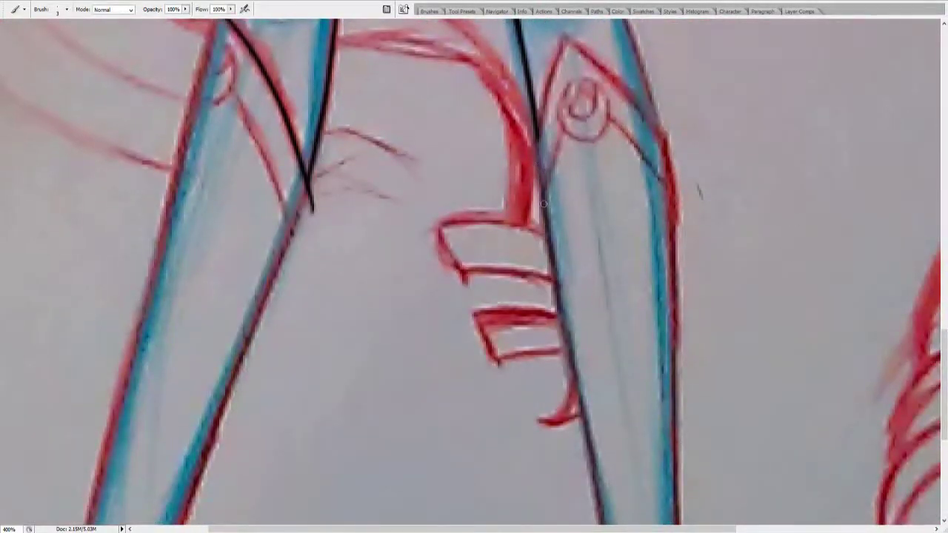
# Step: Ink the lowest curled segment at the tip of the ponytail on the drawing's right side
pyautogui.moveTo(946, 318); pyautogui.dragTo(597, 126)
pyautogui.moveTo(630, 222)
pyautogui.mouseDown()
pyautogui.moveTo(541, 345)
pyautogui.moveTo(552, 344)
pyautogui.mouseUp()
pyautogui.hotkey('ctrl', 'z')
pyautogui.moveTo(650, 181)
pyautogui.mouseDown()
pyautogui.moveTo(525, 326)
pyautogui.moveTo(643, 179)
pyautogui.mouseUp()
pyautogui.hotkey('ctrl', 'z')
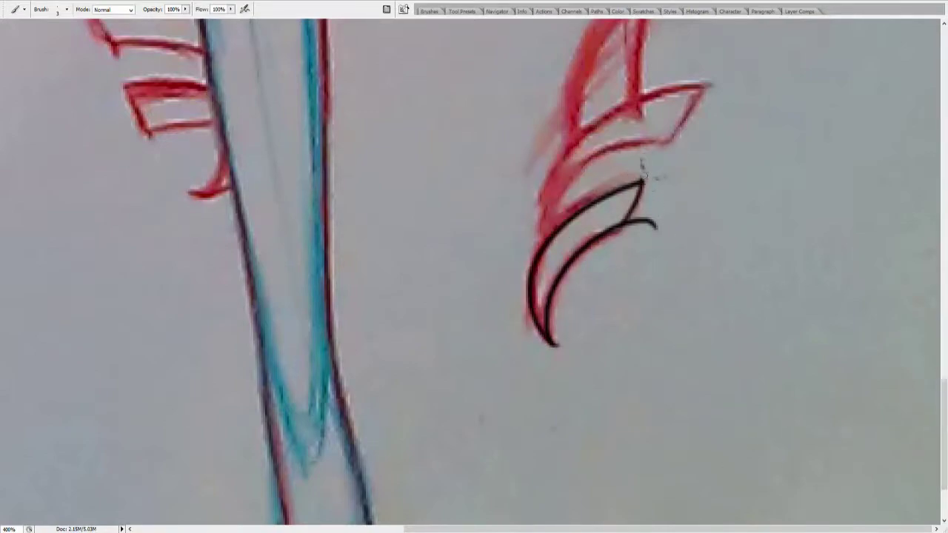
# Step: Try to ink the next curled ponytail segment just above the finished hair tip
pyautogui.moveTo(539, 230); pyautogui.dragTo(707, 154)
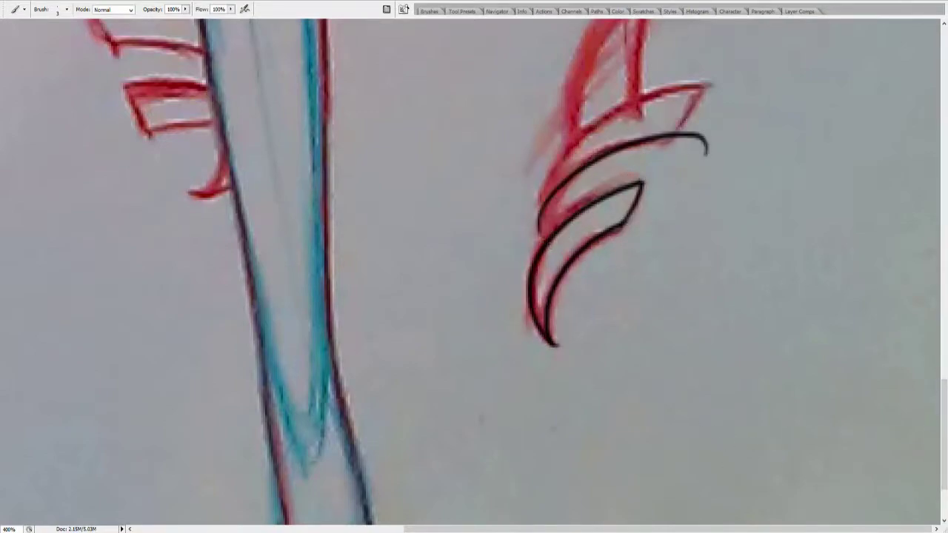
pyautogui.moveTo(536, 245); pyautogui.dragTo(742, 73)
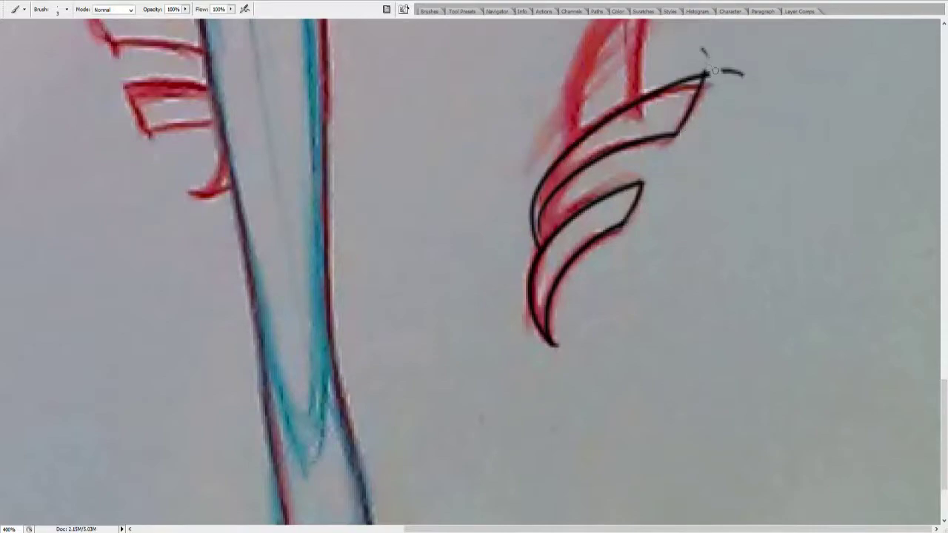
pyautogui.hotkey('ctrl', 'alt', 'z')
pyautogui.hotkey('ctrl', 'alt', 'z')
pyautogui.hotkey('ctrl', 'alt', 'z')
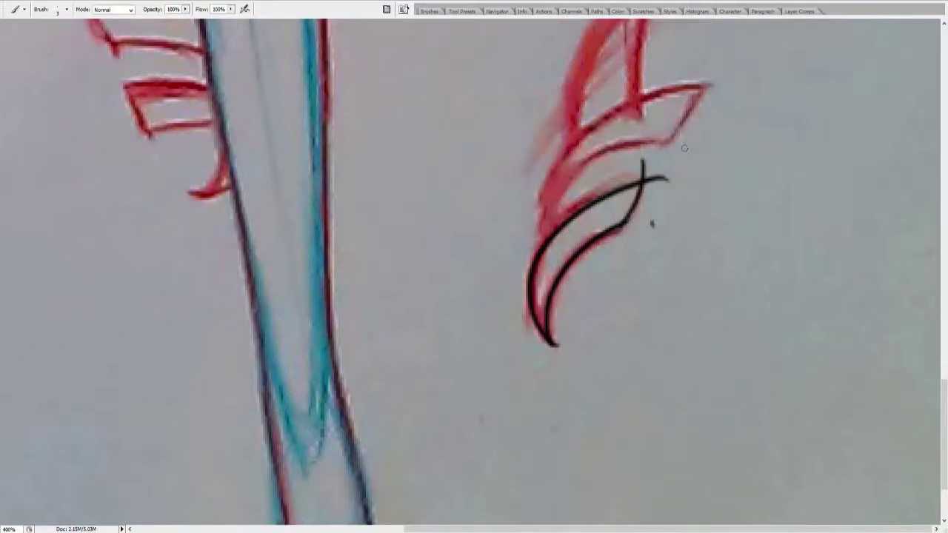
# Step: Ink the outer edge of the leg on the drawing's right, from the skirt hem past the knee
pyautogui.scroll(5, 342, 457)
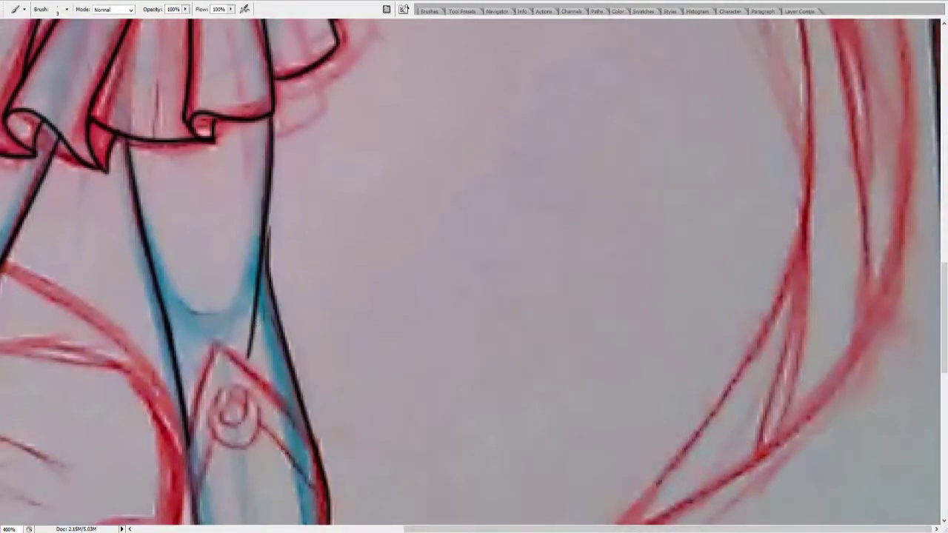
pyautogui.hotkey('ctrl', 'alt', 'z')
pyautogui.moveTo(238, 202); pyautogui.dragTo(318, 503)
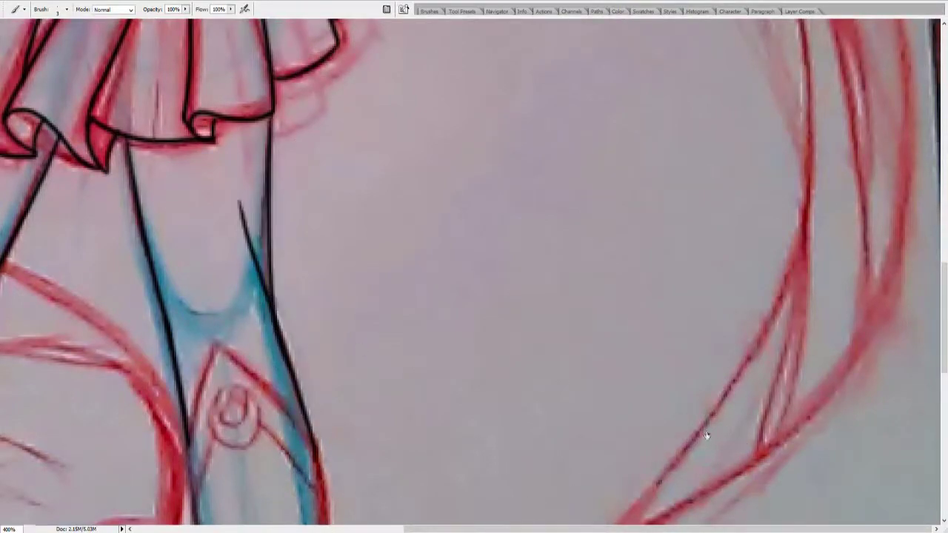
pyautogui.moveTo(268, 126); pyautogui.dragTo(281, 453)
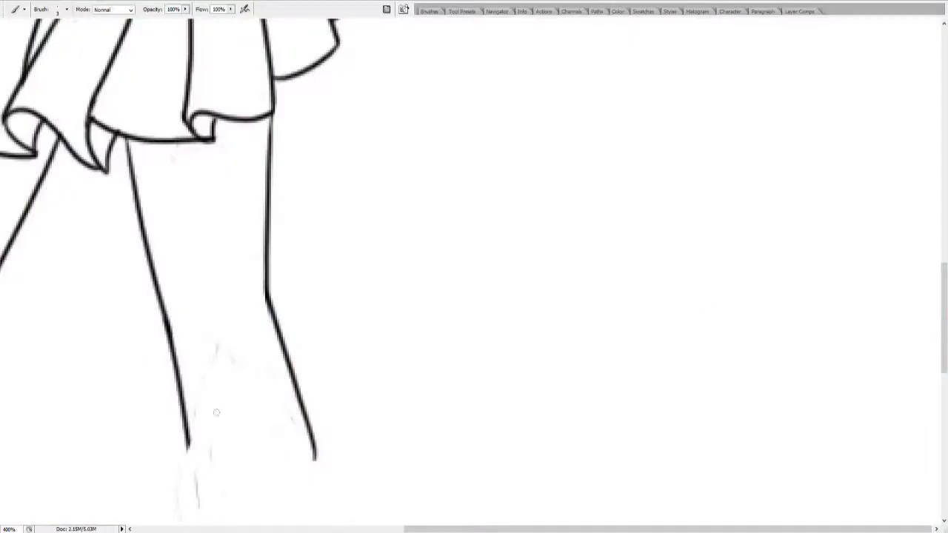
# Step: Ink the pointed boot top on the drawing's right leg and the round crescent ornament beneath its point
pyautogui.scroll(5, 227, 142)
pyautogui.hscroll(-5, 226, 142)
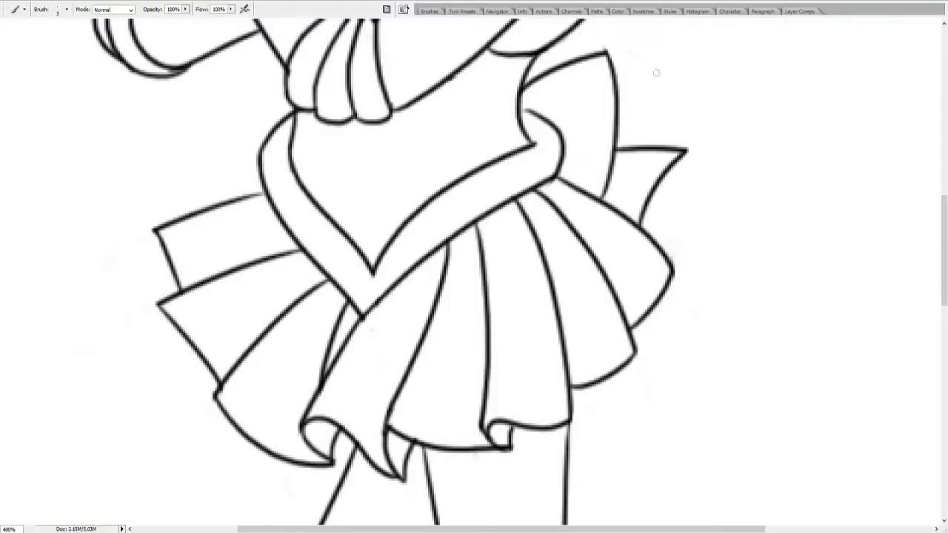
pyautogui.scroll(10, 395, 50)
pyautogui.scroll(-15, 399, 282)
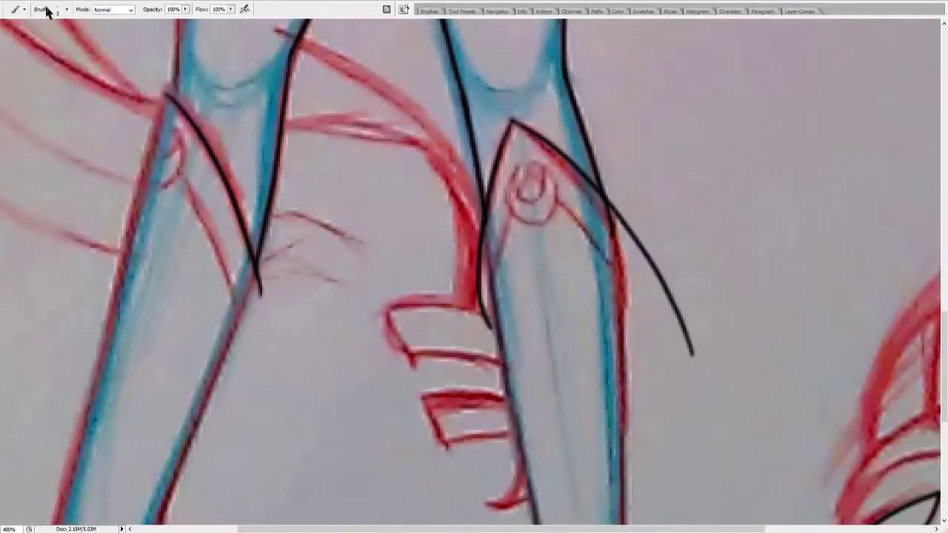
pyautogui.keyDown('ctrl'); pyautogui.click(803, 222); pyautogui.keyUp('ctrl')
pyautogui.moveTo(516, 170)
pyautogui.mouseDown()
pyautogui.moveTo(542, 170)
pyautogui.moveTo(550, 215)
pyautogui.mouseUp()
pyautogui.moveTo(554, 172); pyautogui.dragTo(549, 244)
pyautogui.hotkey('ctrl', 'z')
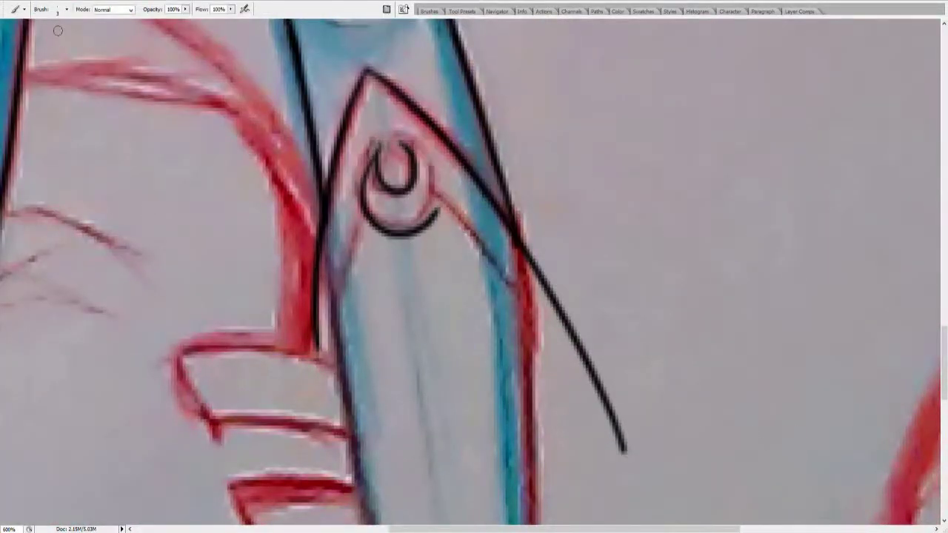
pyautogui.moveTo(405, 141); pyautogui.dragTo(416, 246)
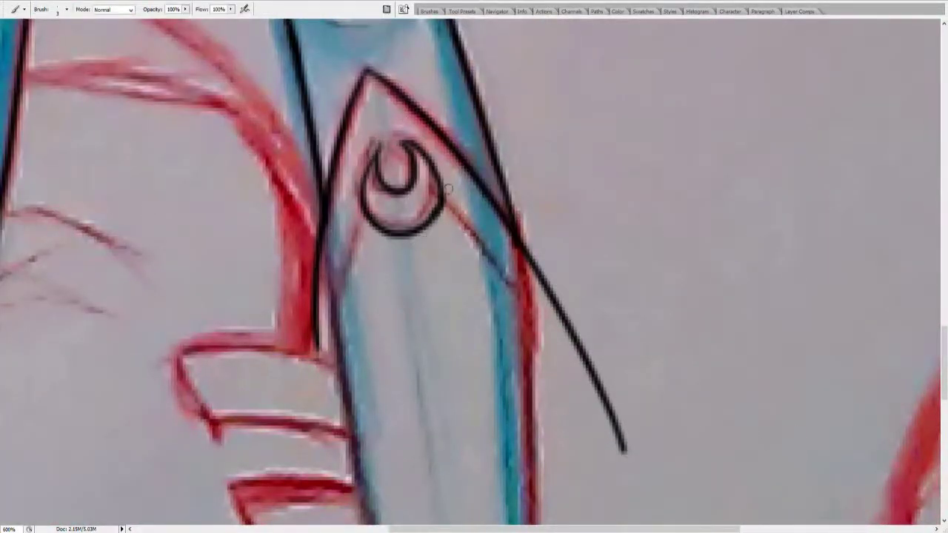
# Step: Ink the lower edges of the boot cuffs running down from the crescent ornaments on both boots
pyautogui.moveTo(444, 206); pyautogui.dragTo(547, 346)
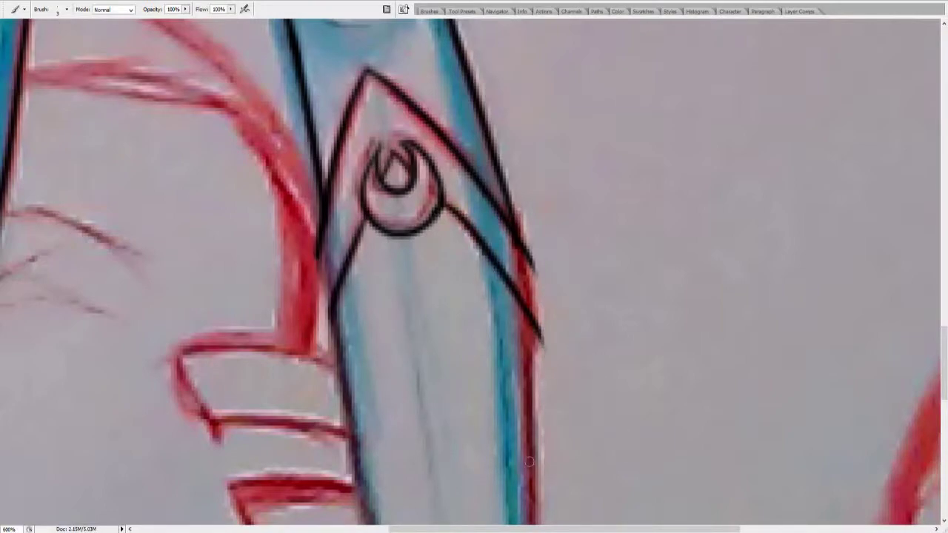
pyautogui.hscroll(-5, 529, 461)
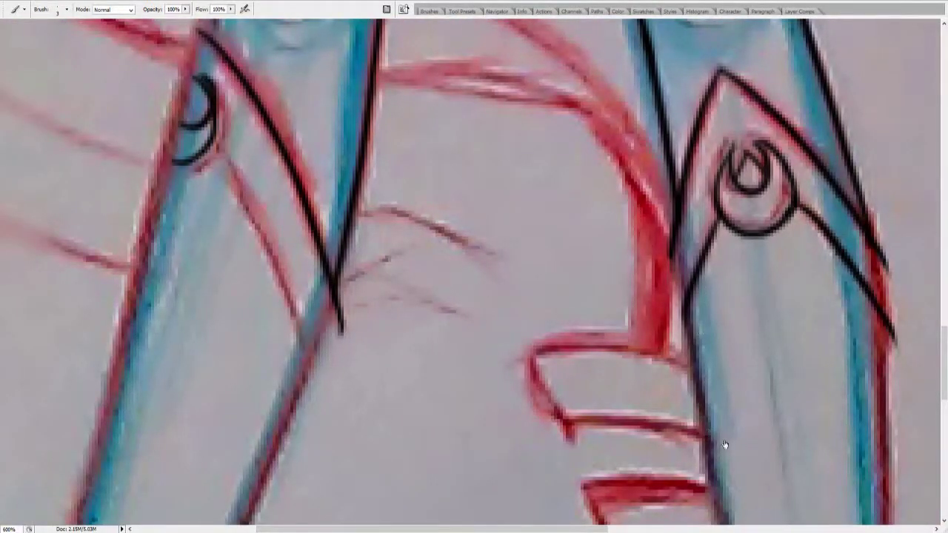
pyautogui.moveTo(222, 145)
pyautogui.mouseDown()
pyautogui.moveTo(374, 468)
pyautogui.moveTo(329, 474)
pyautogui.mouseUp()
pyautogui.hotkey('ctrl', 'z')
# Step: Ink the outer edge of the thigh on the drawing's left, from the skirt corner down to the boot top
pyautogui.moveTo(944, 363)
pyautogui.mouseDown()
pyautogui.moveTo(944, 115)
pyautogui.moveTo(945, 307)
pyautogui.mouseUp()
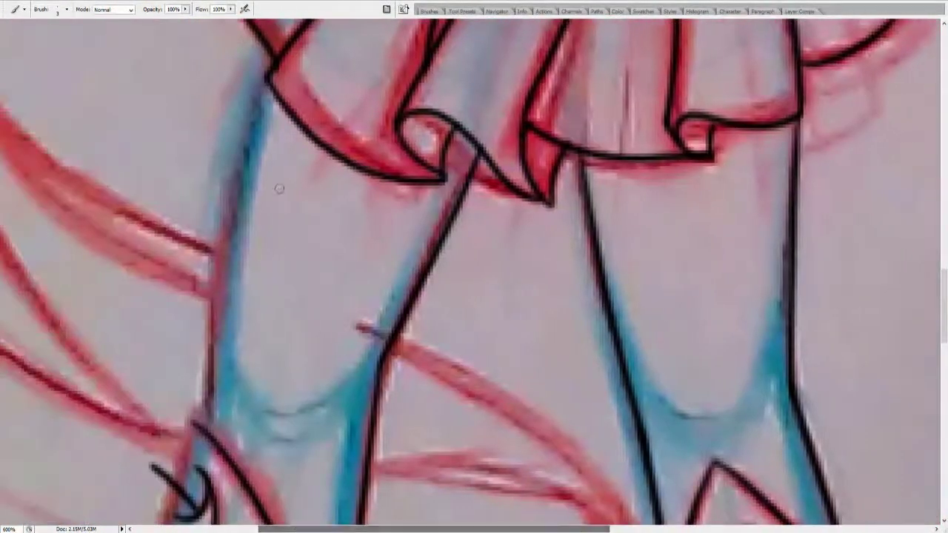
pyautogui.moveTo(270, 74); pyautogui.dragTo(215, 438)
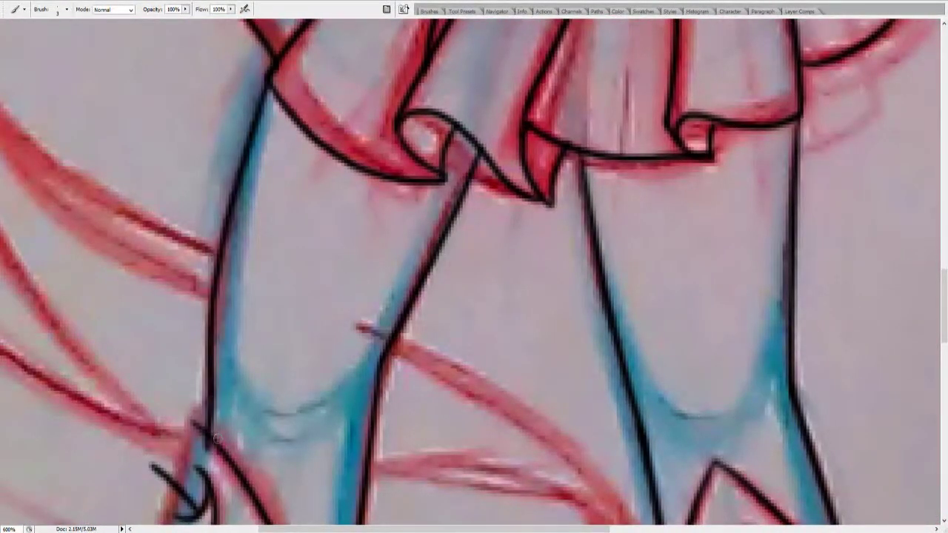
pyautogui.press('z')
pyautogui.hotkey('ctrl', '-')
pyautogui.hotkey('ctrl', '-')
pyautogui.hotkey('ctrl', '-')
pyautogui.hotkey('ctrl', '-')
pyautogui.hotkey('ctrl', '-')
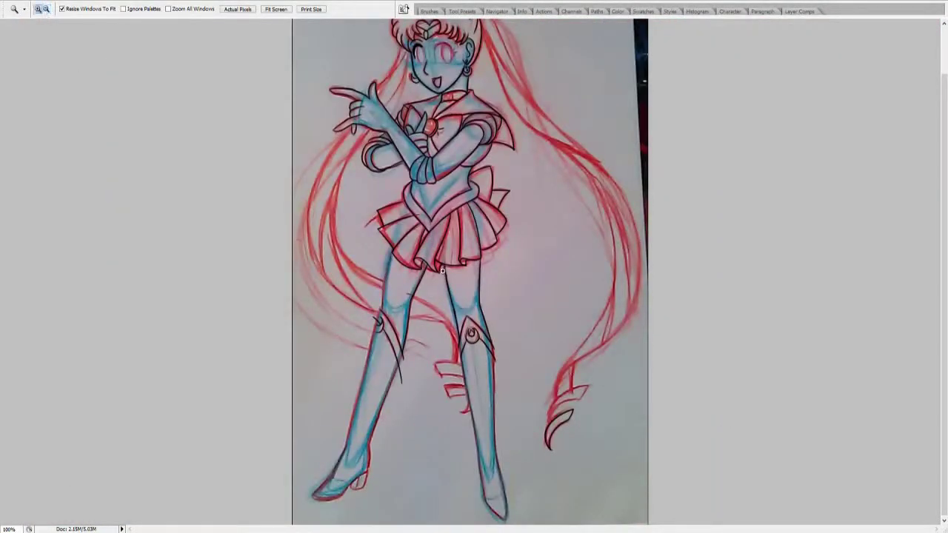
pyautogui.hotkey('ctrl', '+')
pyautogui.hotkey('ctrl', '+')
pyautogui.hotkey('ctrl', '+')
pyautogui.hotkey('ctrl', '+')
pyautogui.press('b')
pyautogui.moveTo(483, 66); pyautogui.dragTo(426, 429)
pyautogui.hotkey('ctrl', 'z')
pyautogui.moveTo(489, 59); pyautogui.dragTo(379, 480)
pyautogui.hotkey('ctrl', 'z')
pyautogui.moveTo(492, 23); pyautogui.dragTo(428, 361)
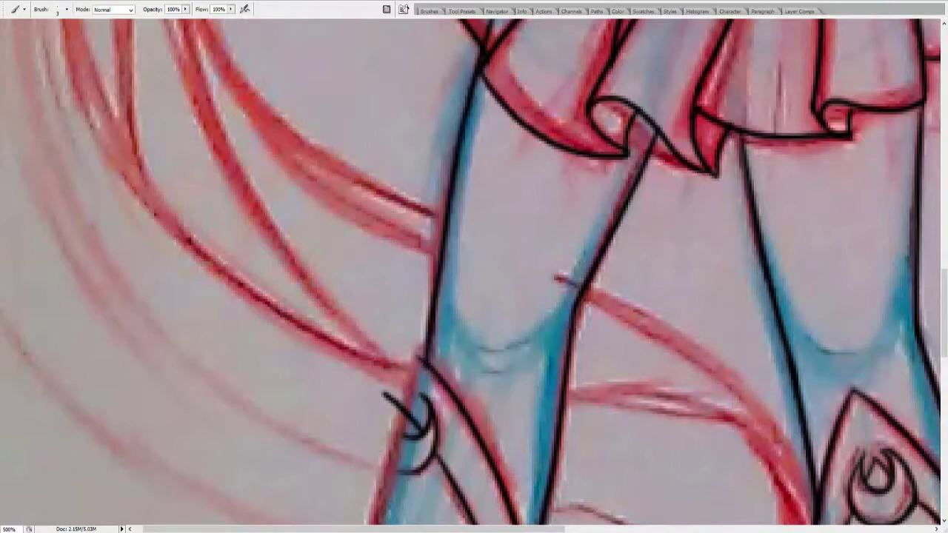
# Step: Ink the two ponytail strand lines running from beside the face down to the raised hand and forearm
pyautogui.hotkey('ctrl', '-')
pyautogui.hotkey('ctrl', '-')
pyautogui.press('z')
pyautogui.hotkey('ctrl', '-')
pyautogui.hotkey('ctrl', '-')
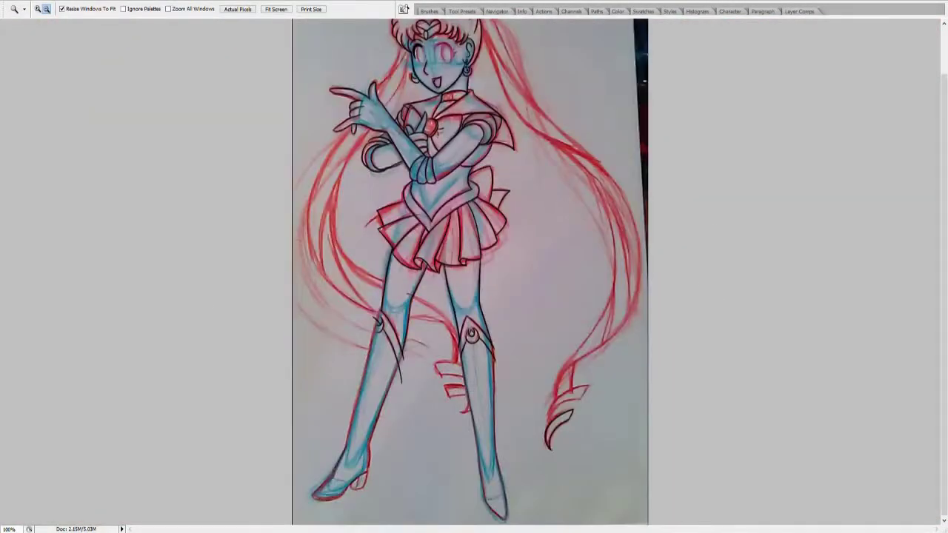
pyautogui.hotkey('ctrl', '+')
pyautogui.hotkey('ctrl', '+')
pyautogui.hotkey('ctrl', '+')
pyautogui.press('b')
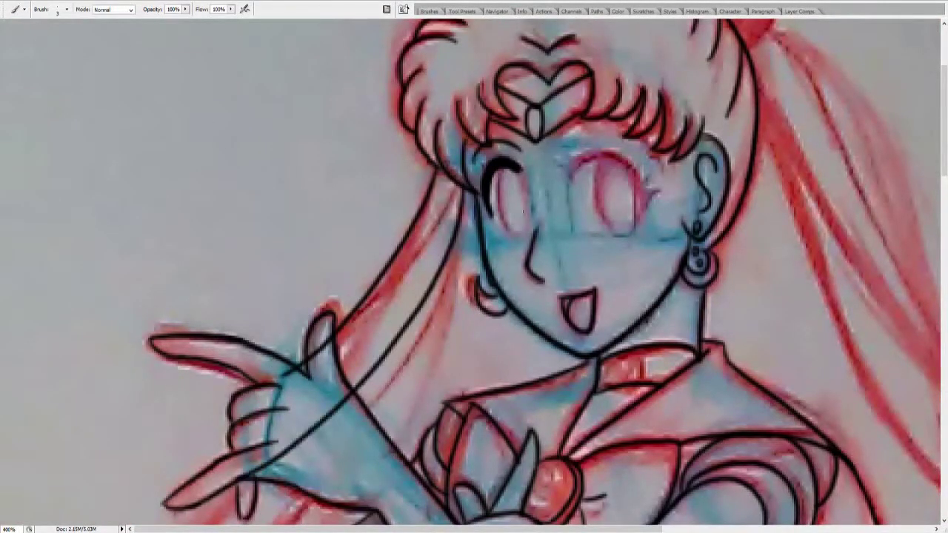
pyautogui.hotkey('ctrl', 'z')
pyautogui.moveTo(472, 188); pyautogui.dragTo(269, 475)
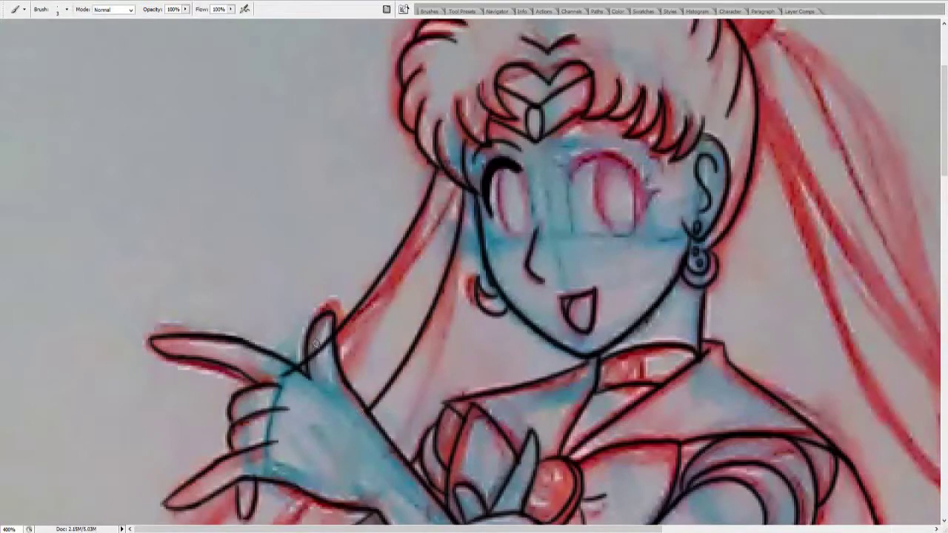
pyautogui.moveTo(456, 188); pyautogui.dragTo(311, 334)
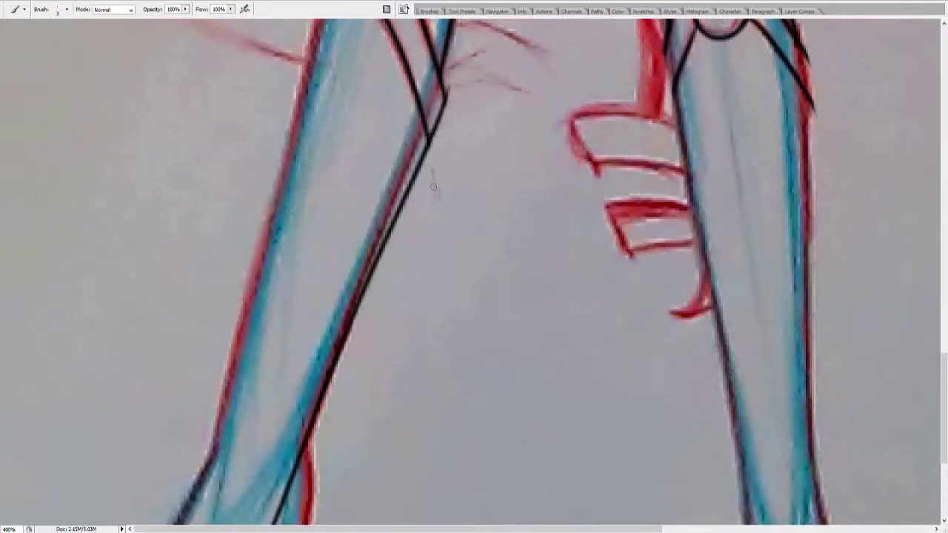
# Step: Ink the arched sole and heel of the boot on the drawing's left leg
pyautogui.scroll(-5, 436, 181)
pyautogui.moveTo(201, 403); pyautogui.dragTo(348, 294)
pyautogui.hotkey('ctrl', 'z')
pyautogui.moveTo(201, 403); pyautogui.dragTo(348, 295)
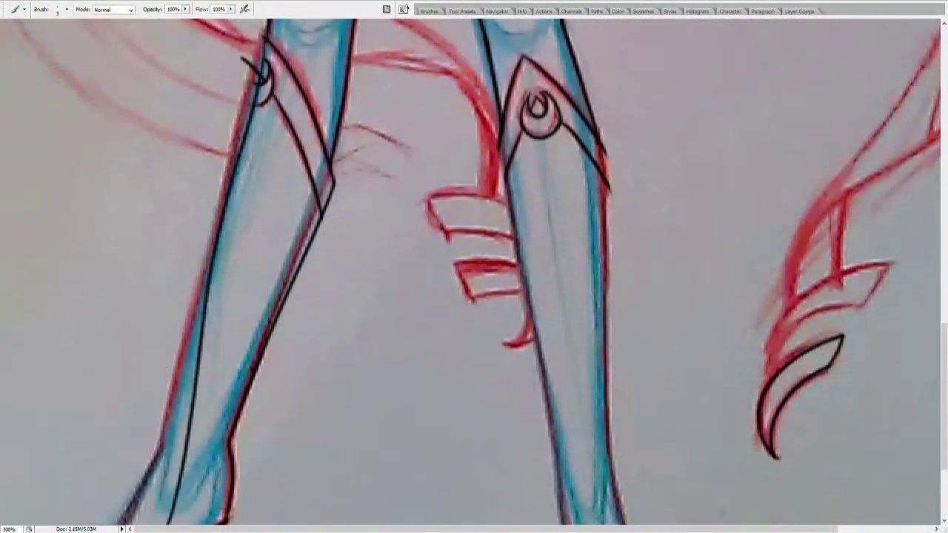
# Step: Ink the outer edge of the boot on the drawing's right leg, straight down from the cuff to the foot
pyautogui.moveTo(265, 34); pyautogui.dragTo(148, 522)
pyautogui.hotkey('ctrl', 'z')
pyautogui.scroll(-3, 473, 266)
pyautogui.moveTo(501, 74); pyautogui.dragTo(585, 518)
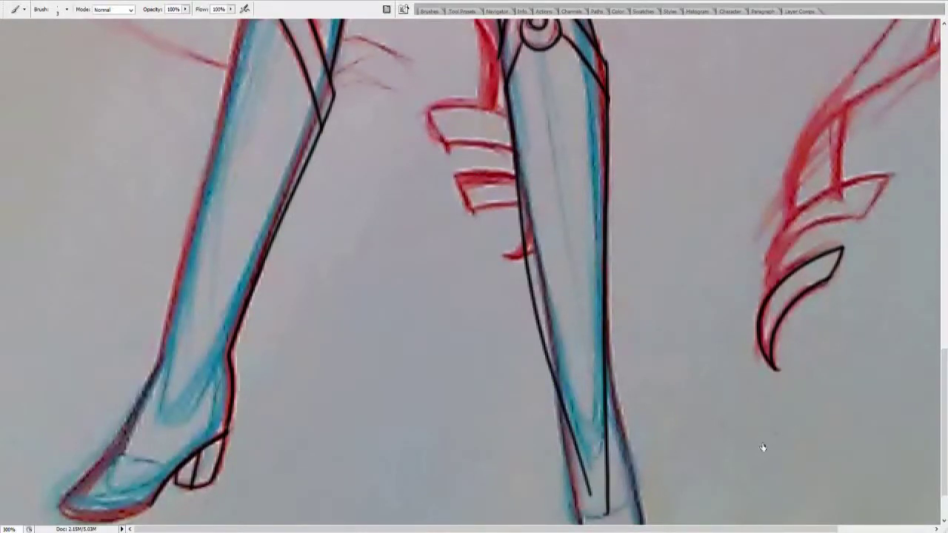
pyautogui.scroll(-2, 764, 442)
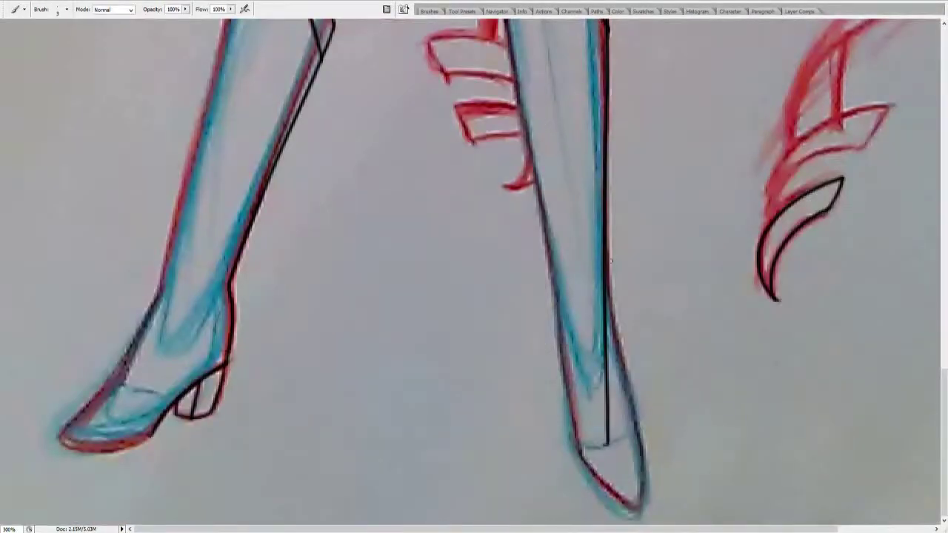
# Step: Ink the outer edge of the boot on the drawing's left leg, from the cuff down to the ankle
pyautogui.scroll(5, 473, 271)
pyautogui.moveTo(113, 524); pyautogui.dragTo(255, 58)
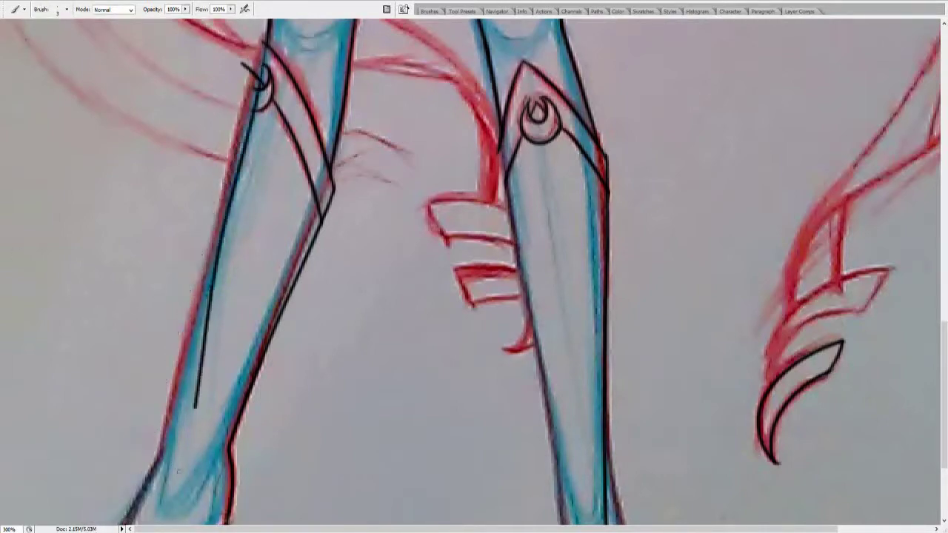
pyautogui.hotkey('ctrl', '-')
pyautogui.hotkey('ctrl', 'z')
pyautogui.scroll(-2, 474, 296)
pyautogui.moveTo(463, 177); pyautogui.dragTo(463, 348)
pyautogui.press('z')
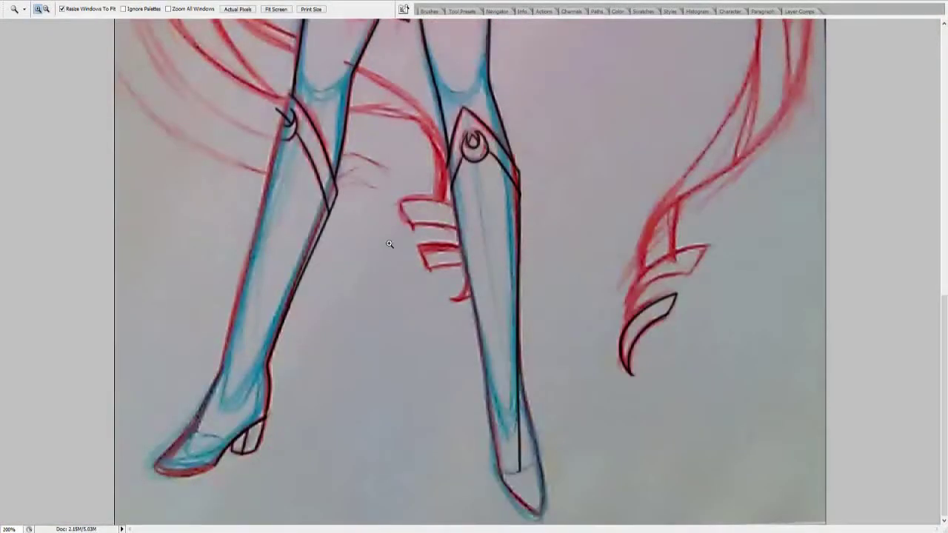
pyautogui.click(389, 244)
pyautogui.press('b')
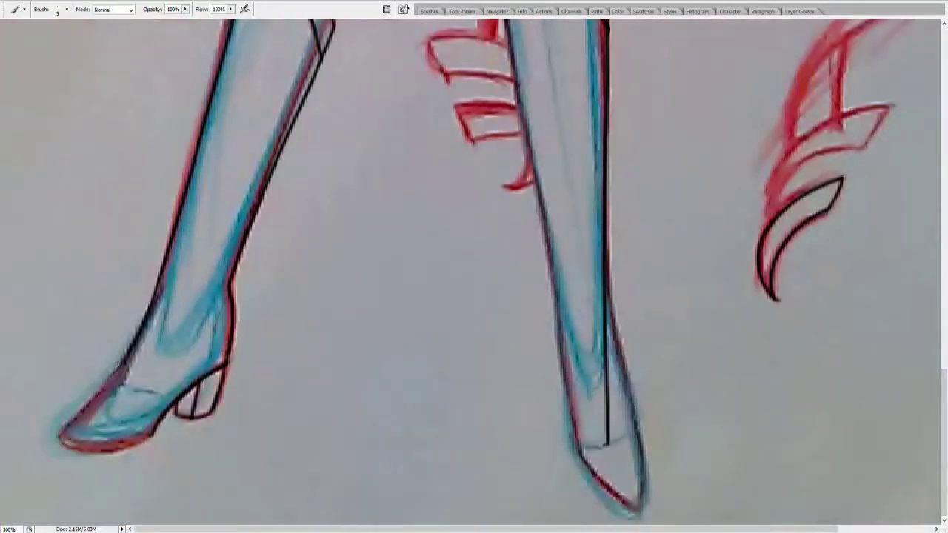
# Step: Ink the front of the left boot's foot from the ankle to the pointed toe, closing the toe's underside
pyautogui.press('z')
pyautogui.click(42, 207)
pyautogui.press('b')
pyautogui.moveTo(200, 259); pyautogui.dragTo(26, 448)
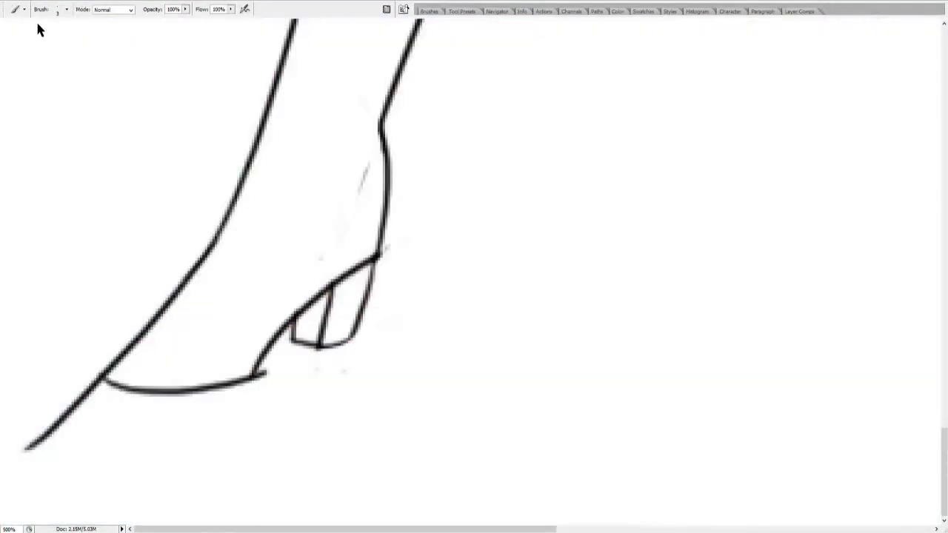
pyautogui.hotkey('ctrl', 'z')
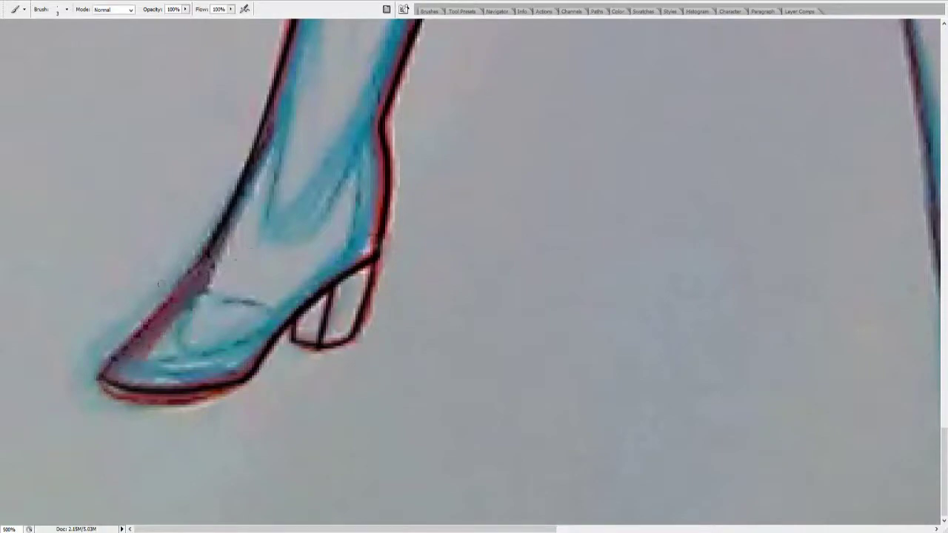
pyautogui.moveTo(189, 270)
pyautogui.mouseDown()
pyautogui.moveTo(112, 361)
pyautogui.moveTo(22, 431)
pyautogui.mouseUp()
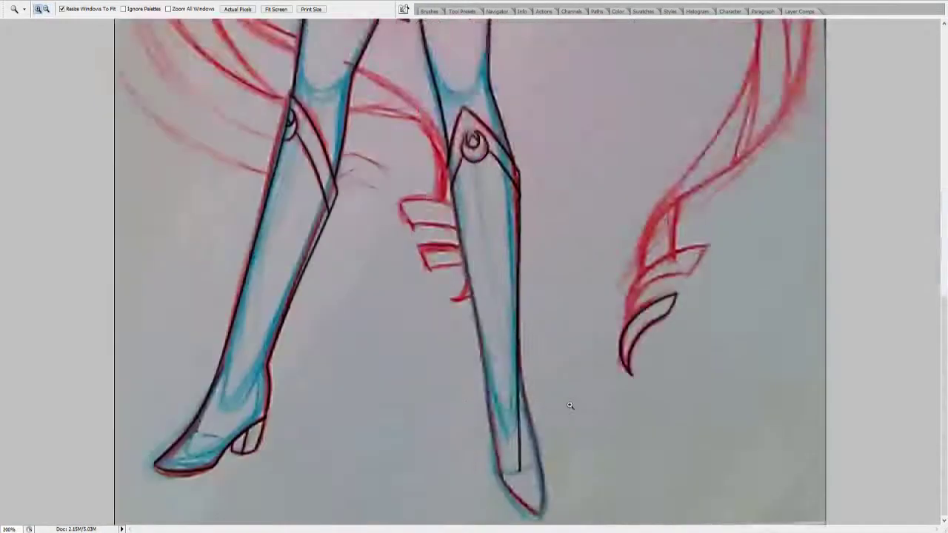
# Step: Try to ink the inner edge of the boot on the drawing's right leg, from the foot up to the cuff
pyautogui.click(569, 405)
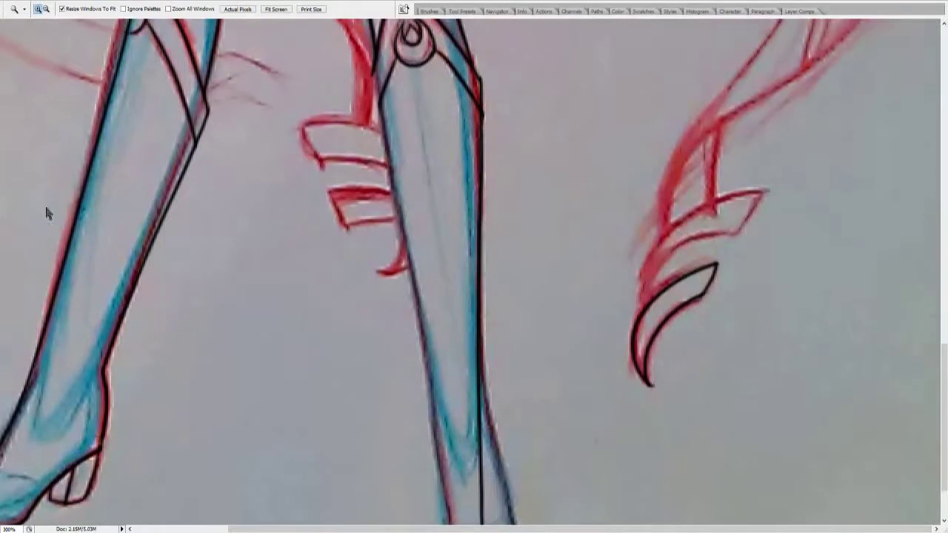
pyautogui.press('b')
pyautogui.moveTo(444, 518); pyautogui.dragTo(398, 104)
pyautogui.hotkey('ctrl', 'z')
pyautogui.hotkey('ctrl', 'z')
pyautogui.hotkey('ctrl', 'z')
pyautogui.hotkey('ctrl', 'z')
pyautogui.hotkey('ctrl', 'z')
# Step: Redraw the right boot's inner edge from the cuff down past the foot and tidy the overshooting lines at the cuff corners
pyautogui.press('z')
pyautogui.hotkey('ctrl', '0')
pyautogui.hotkey('ctrl', 'z')
pyautogui.hotkey('ctrl', 'z')
pyautogui.click(474, 188)
pyautogui.hotkey('ctrl', 'z')
pyautogui.press('b')
pyautogui.hotkey('ctrl', 'z')
pyautogui.hotkey('ctrl', 'z')
pyautogui.press('z')
pyautogui.hotkey('ctrl', 'alt', '0')
pyautogui.click(450, 170)
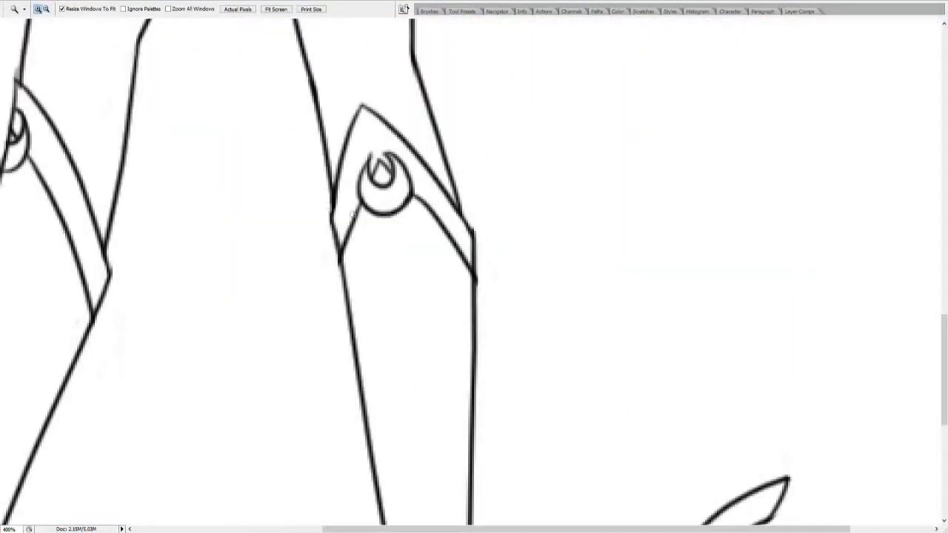
pyautogui.press('b')
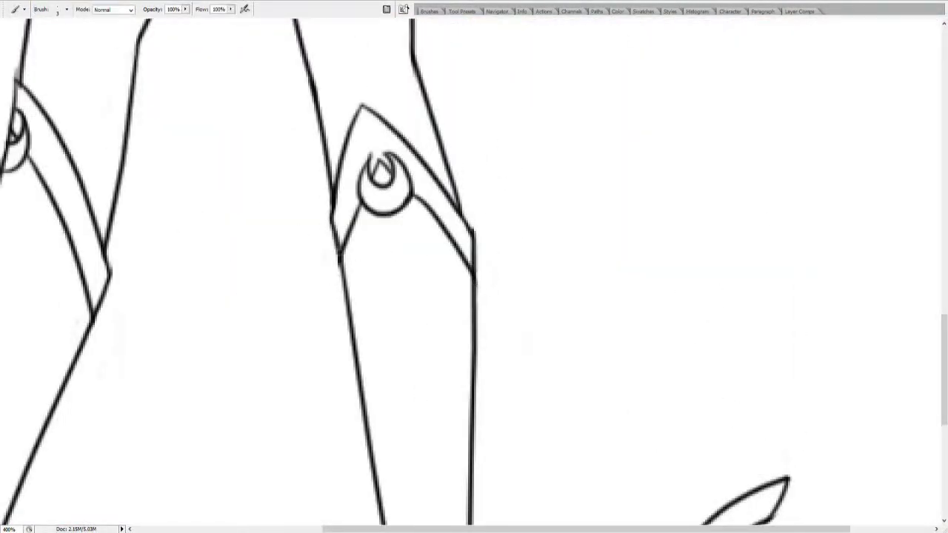
pyautogui.scroll(-5, 399, 247)
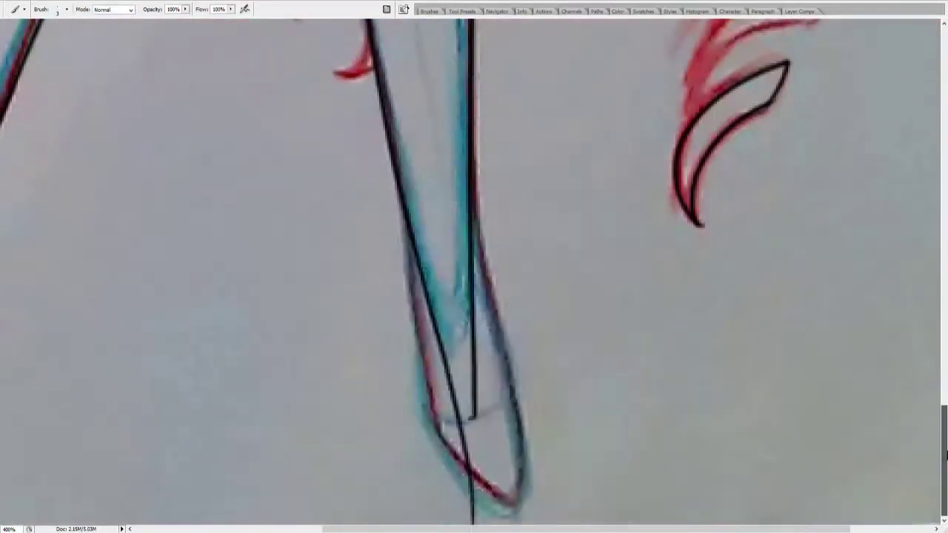
# Step: Ink both sides of the foot on the drawing's right boot from the ankle toward the toe, redrawing strokes that miss the sketch
pyautogui.hotkey('ctrl', 'z')
pyautogui.moveTo(476, 254); pyautogui.dragTo(568, 482)
pyautogui.hotkey('ctrl', 'z')
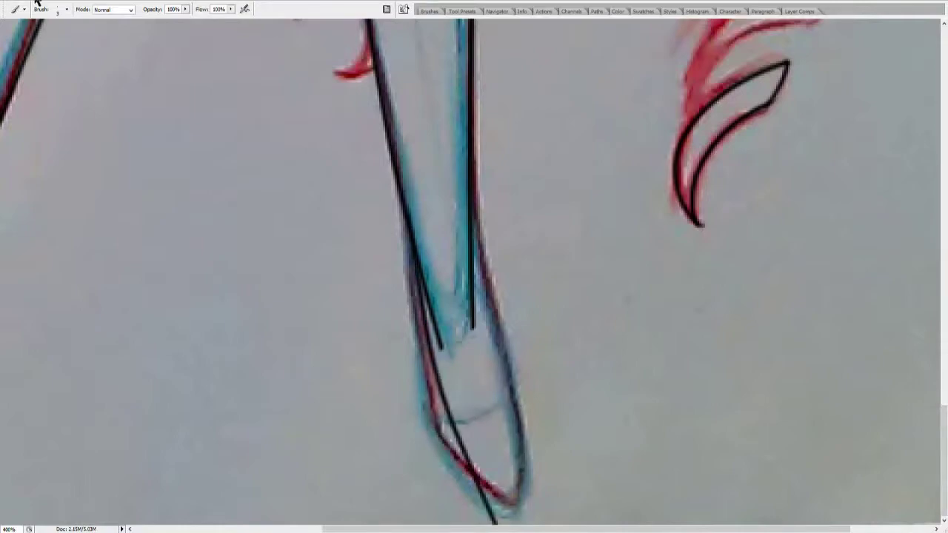
pyautogui.moveTo(410, 215); pyautogui.dragTo(442, 524)
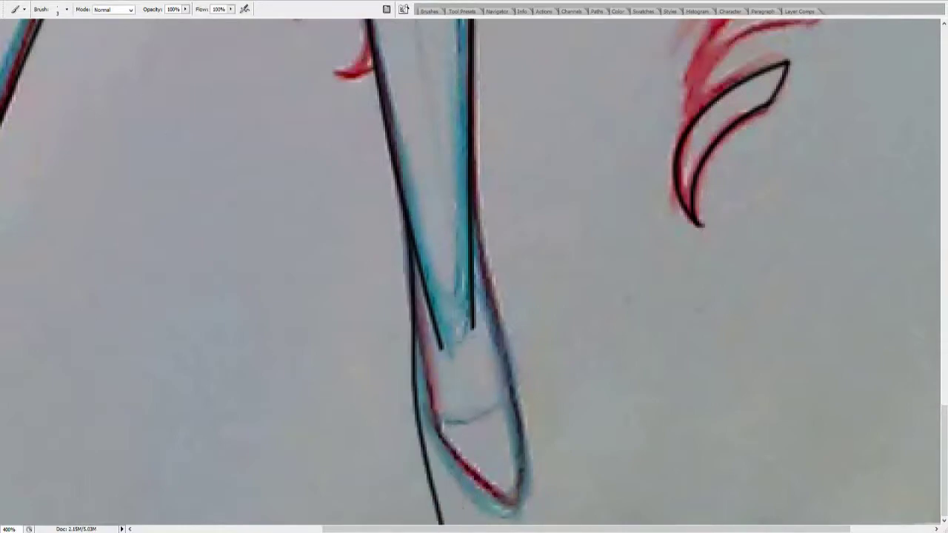
pyautogui.hotkey('ctrl', 'z')
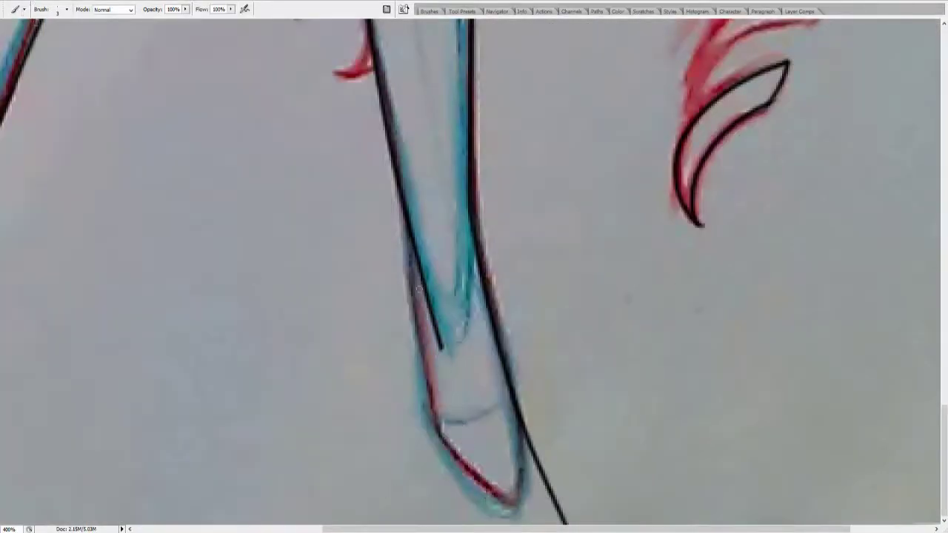
pyautogui.moveTo(409, 245); pyautogui.dragTo(479, 524)
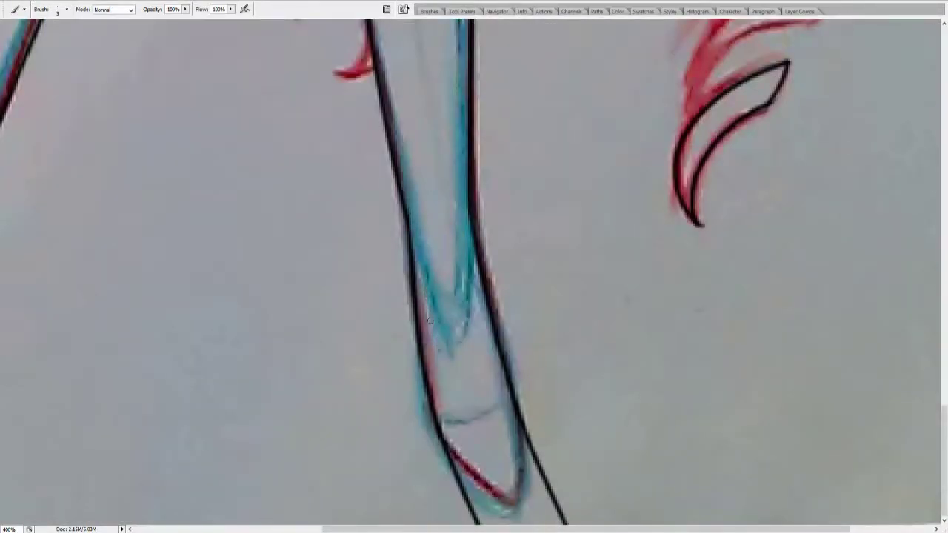
pyautogui.hotkey('ctrl', 'z')
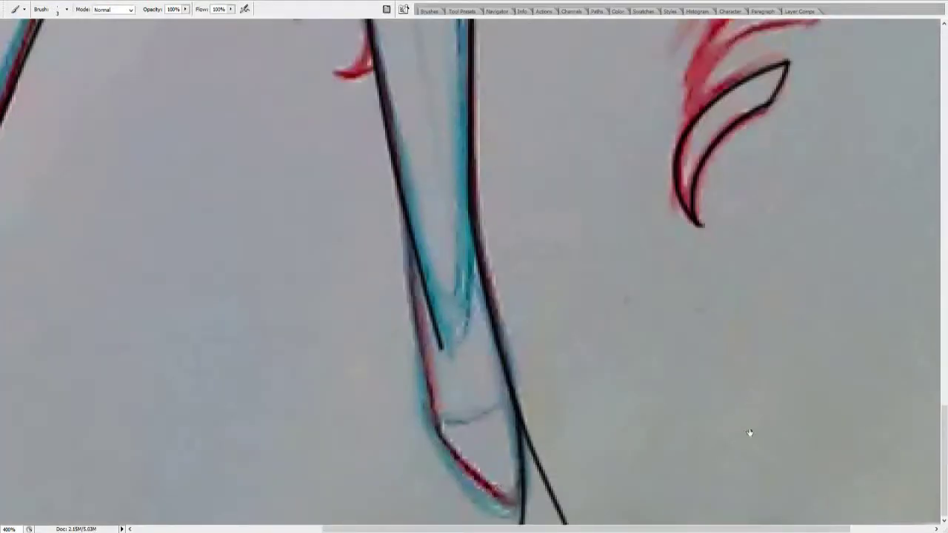
pyautogui.moveTo(406, 239); pyautogui.dragTo(478, 524)
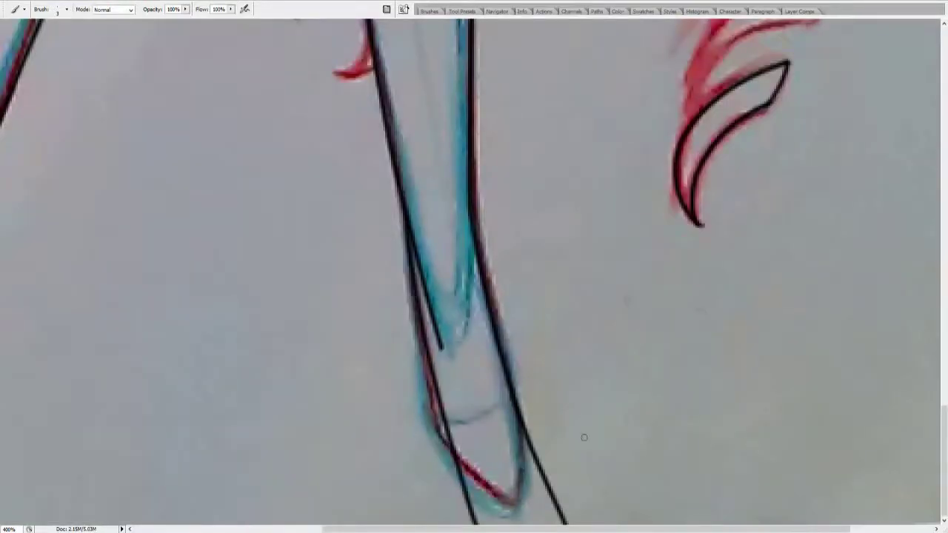
pyautogui.hotkey('ctrl', 'z')
pyautogui.moveTo(407, 241); pyautogui.dragTo(465, 524)
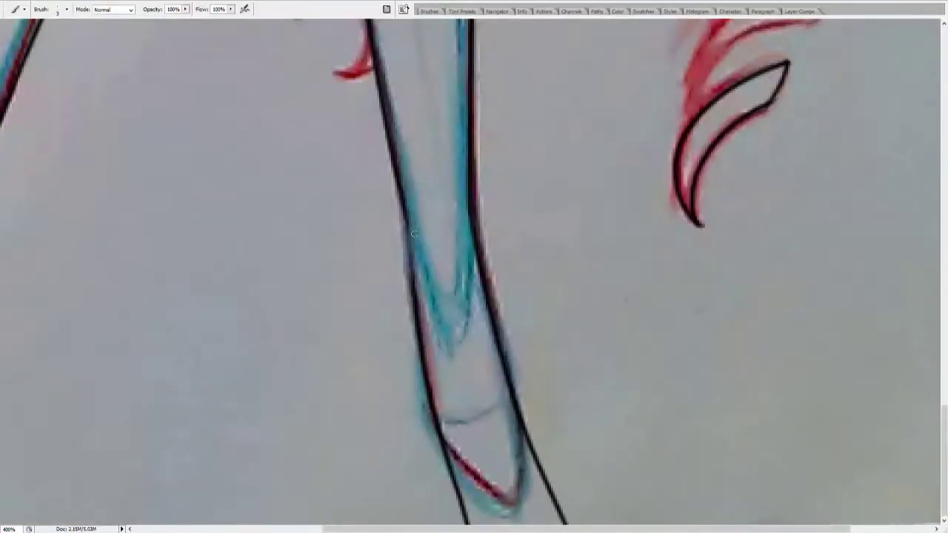
# Step: Close the pointed toe of the drawing's right boot with lines along its underside and up its outer side
pyautogui.hotkey('ctrl', ',')
pyautogui.hotkey('ctrl', ',')
pyautogui.moveTo(439, 428); pyautogui.dragTo(516, 500)
pyautogui.hotkey('ctrl', ',')
pyautogui.hotkey('ctrl', ',')
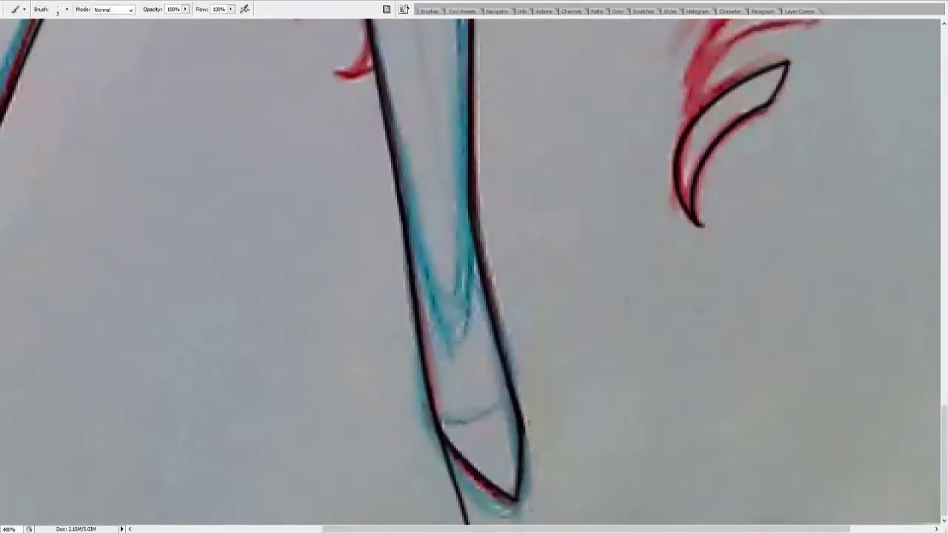
# Step: Examine the leg and boot line art with the sketch hidden, and show the sketch again
pyautogui.hotkey('ctrl', ',')
pyautogui.keyDown('ctrl'); pyautogui.keyDown('alt'); pyautogui.click(469, 302); pyautogui.keyUp('alt'); pyautogui.keyUp('ctrl')
pyautogui.hotkey('ctrl', ',')
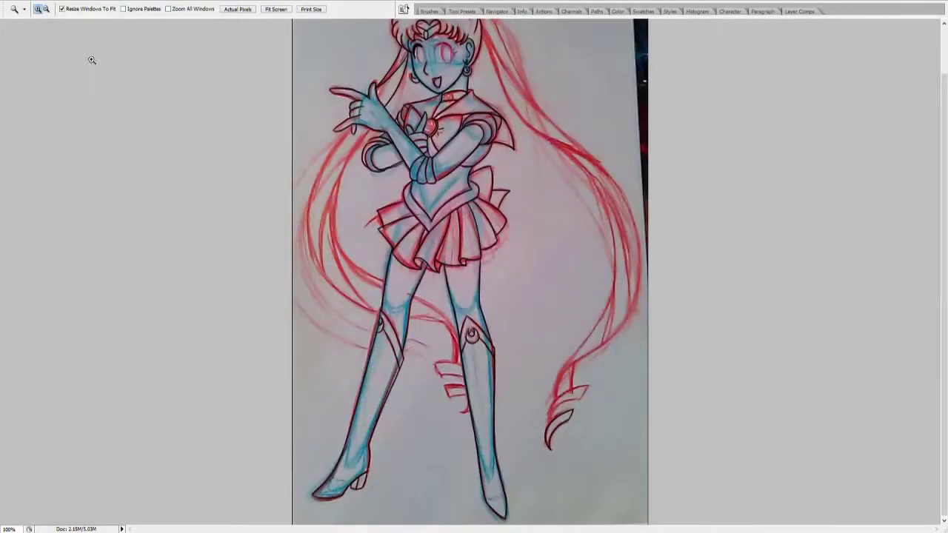
pyautogui.hscroll(-3, 493, 455)
pyautogui.scroll(5, 755, 303)
pyautogui.hotkey('ctrl', ',')
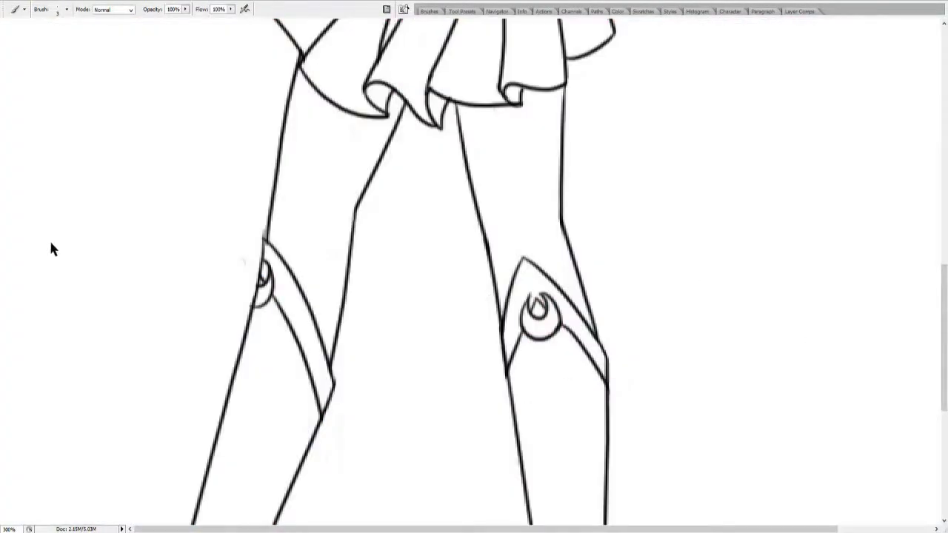
pyautogui.keyDown('ctrl'); pyautogui.keyDown('alt'); pyautogui.click(232, 305); pyautogui.keyUp('alt'); pyautogui.keyUp('ctrl')
pyautogui.keyDown('ctrl'); pyautogui.keyDown('alt'); pyautogui.click(232, 305); pyautogui.keyUp('alt'); pyautogui.keyUp('ctrl')
pyautogui.hotkey('ctrl', ',')
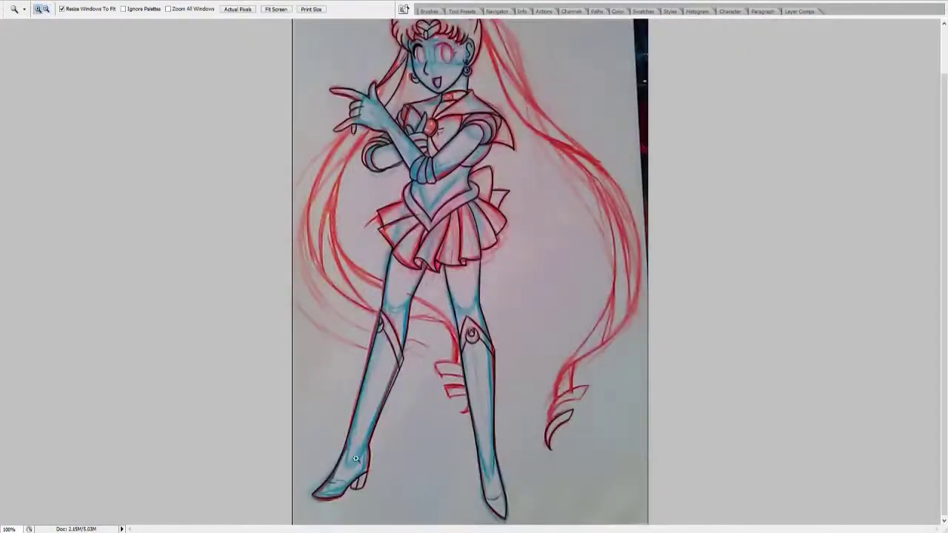
# Step: Ink the two hair curl bands sketched between the legs, closing their ends and trimming the upper band's overshoot on the right boot
pyautogui.keyDown('ctrl'); pyautogui.click(441, 389); pyautogui.keyUp('ctrl')
pyautogui.keyDown('ctrl'); pyautogui.click(441, 389); pyautogui.keyUp('ctrl')
pyautogui.moveTo(429, 200); pyautogui.dragTo(562, 243)
pyautogui.moveTo(448, 247); pyautogui.dragTo(576, 262)
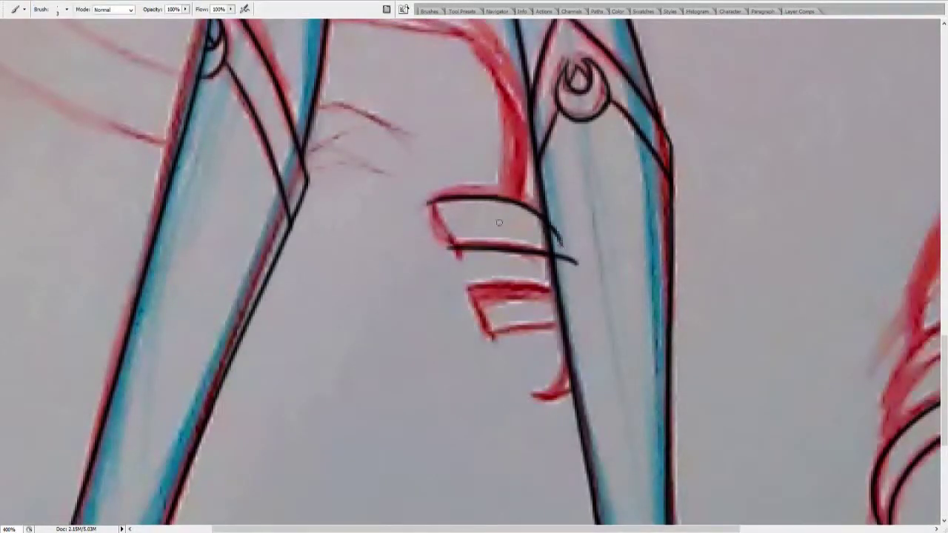
pyautogui.moveTo(462, 286); pyautogui.dragTo(590, 300)
pyautogui.moveTo(486, 335); pyautogui.dragTo(603, 337)
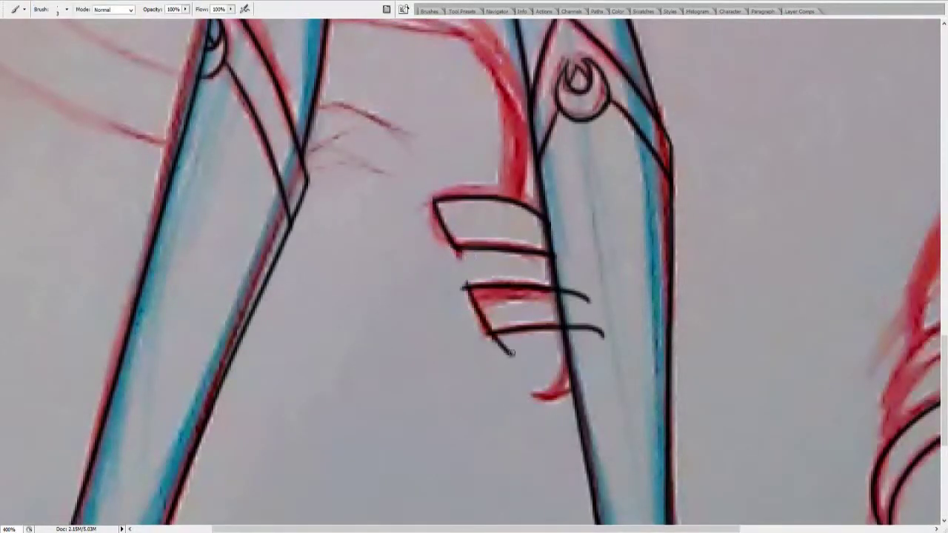
# Step: Ink the upper and lower edges of the hair strand curving between the legs down to the curl bands
pyautogui.scroll(3, 474, 296)
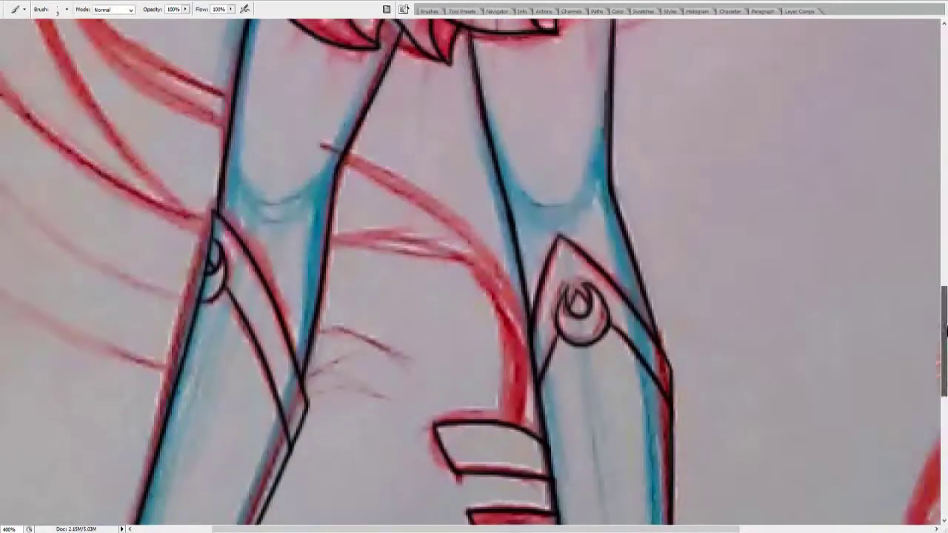
pyautogui.moveTo(348, 148)
pyautogui.mouseDown()
pyautogui.moveTo(444, 215)
pyautogui.moveTo(537, 348)
pyautogui.mouseUp()
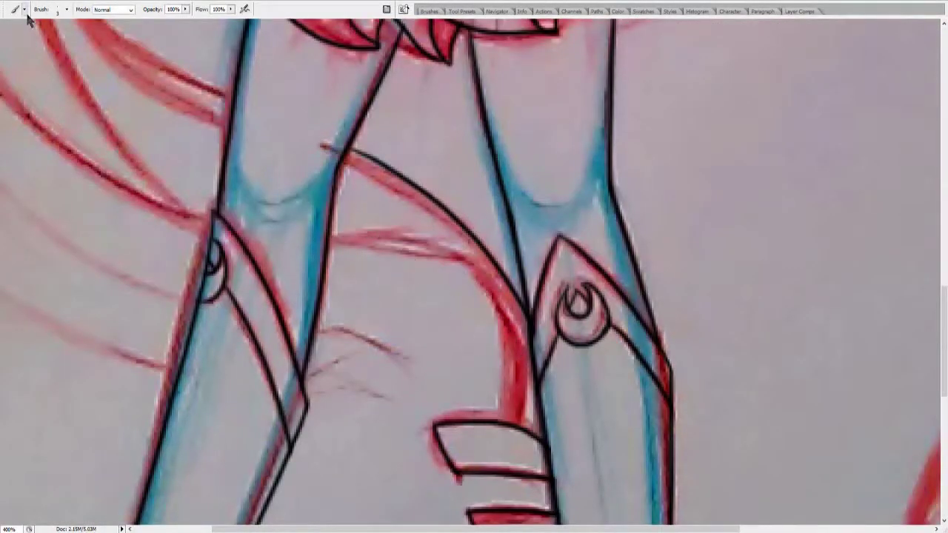
pyautogui.moveTo(331, 236); pyautogui.dragTo(503, 436)
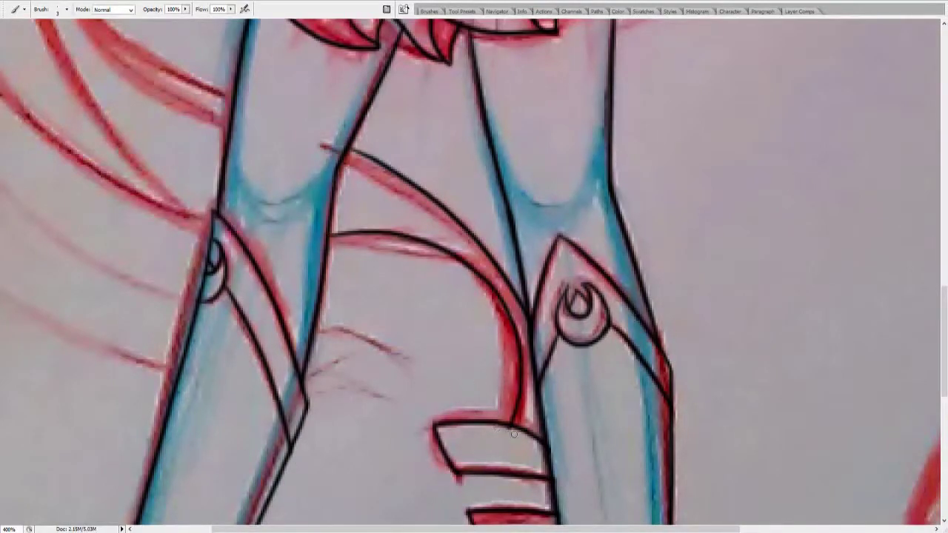
# Step: Ink the inner edge of the drawing's left ponytail from the wrist to the thigh and remove the overshoot across the wrist
pyautogui.scroll(15, 474, 266)
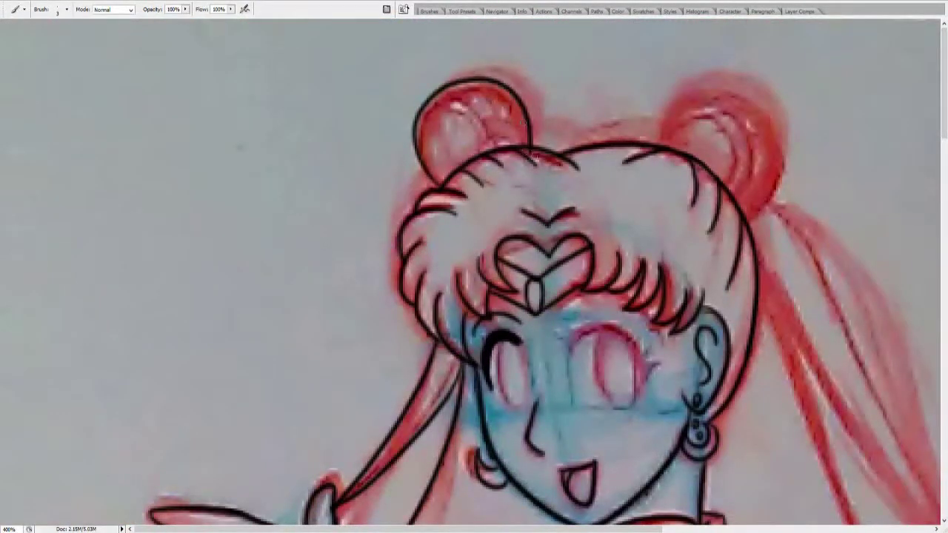
pyautogui.hscroll(3, 351, 215)
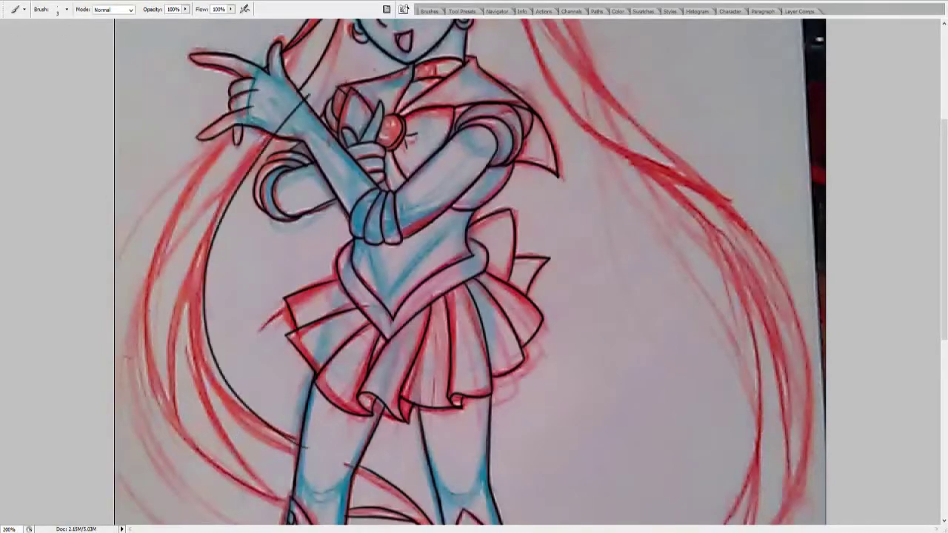
pyautogui.press('z')
pyautogui.click(353, 118)
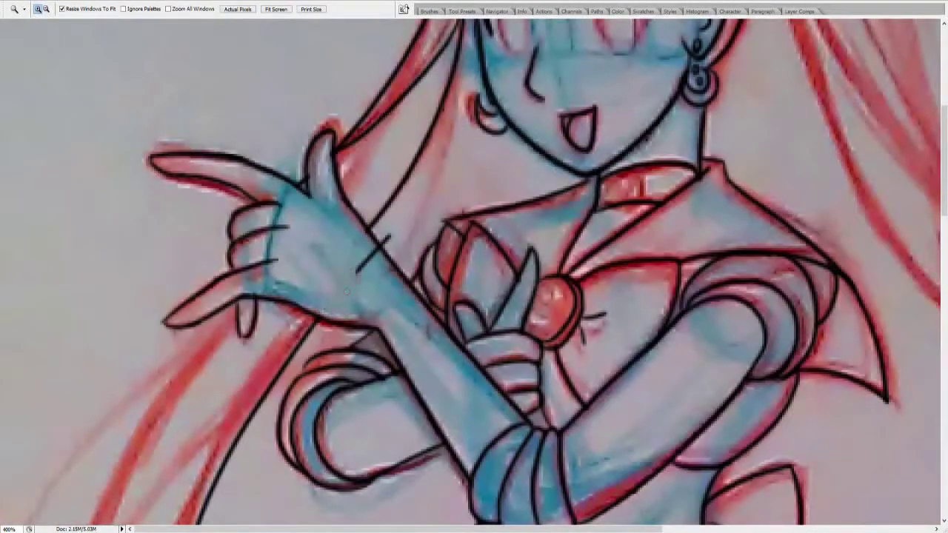
pyautogui.scroll(-10, 453, 226)
pyautogui.hotkey('ctrl', '-')
pyautogui.hotkey('ctrl', '-')
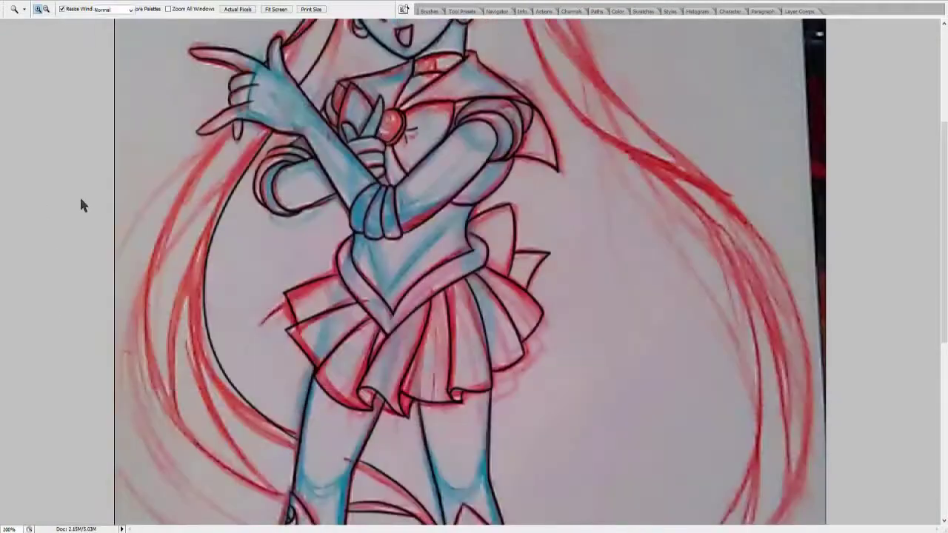
# Step: Try to ink the outer edge of the drawing's left ponytail from under the hand down to the knee
pyautogui.press('b')
pyautogui.moveTo(237, 129); pyautogui.dragTo(360, 489)
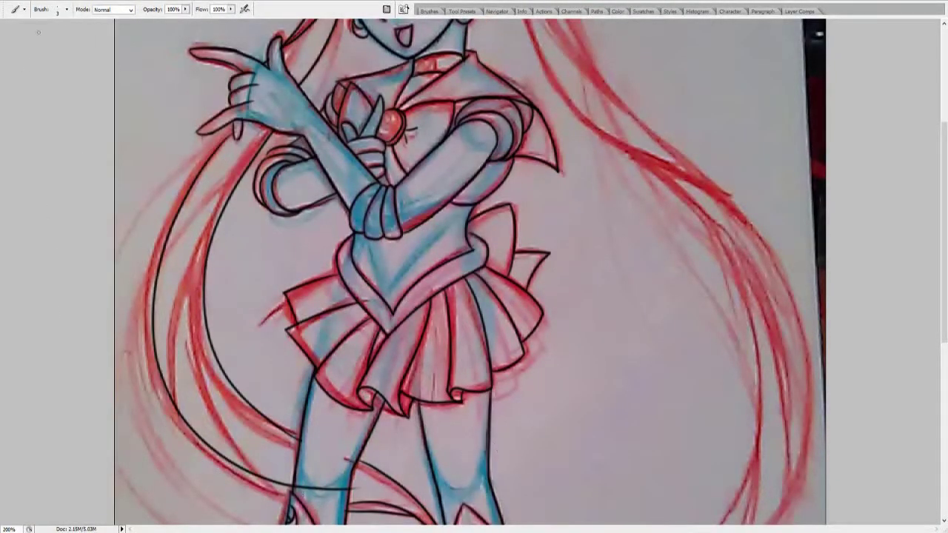
pyautogui.moveTo(238, 123); pyautogui.dragTo(309, 490)
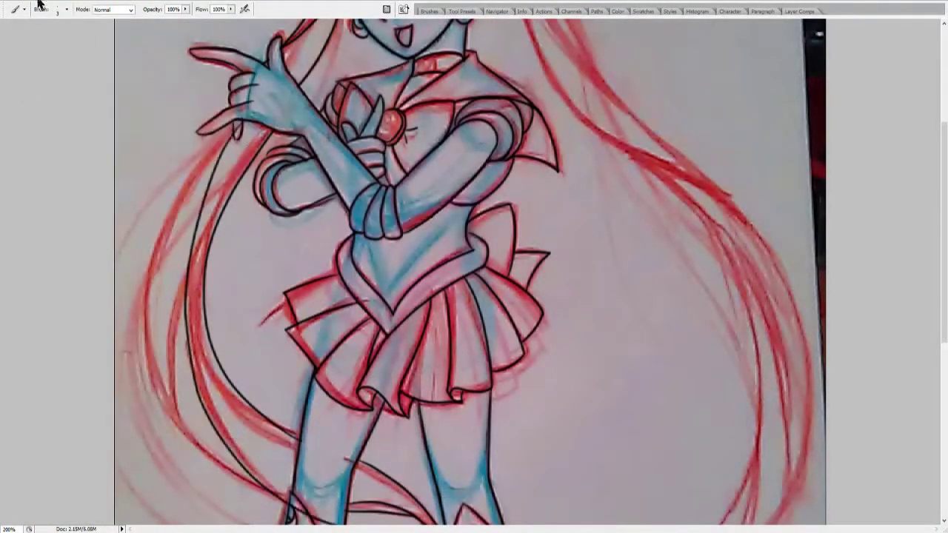
pyautogui.hotkey('ctrl', 'z')
pyautogui.moveTo(238, 125); pyautogui.dragTo(311, 494)
pyautogui.hotkey('ctrl', 'z')
# Step: Redraw the left ponytail's outer edge from under the hand to the knee and trim the stray outer strand
pyautogui.moveTo(237, 126); pyautogui.dragTo(203, 516)
pyautogui.hotkey('ctrl', 'z')
pyautogui.moveTo(157, 379); pyautogui.dragTo(204, 516)
pyautogui.hotkey('ctrl', 'z')
pyautogui.moveTo(157, 379); pyautogui.dragTo(376, 491)
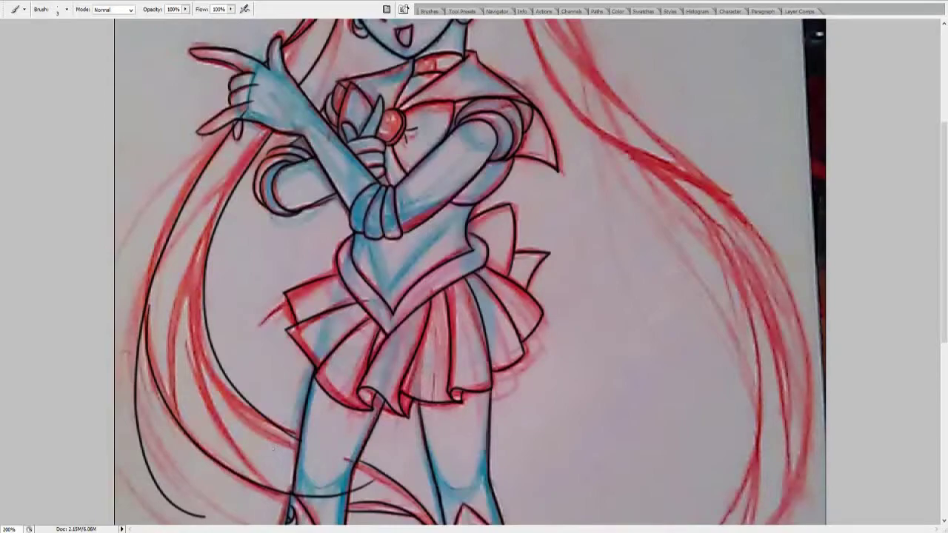
pyautogui.keyDown('ctrl'); pyautogui.click(343, 365); pyautogui.keyUp('ctrl')
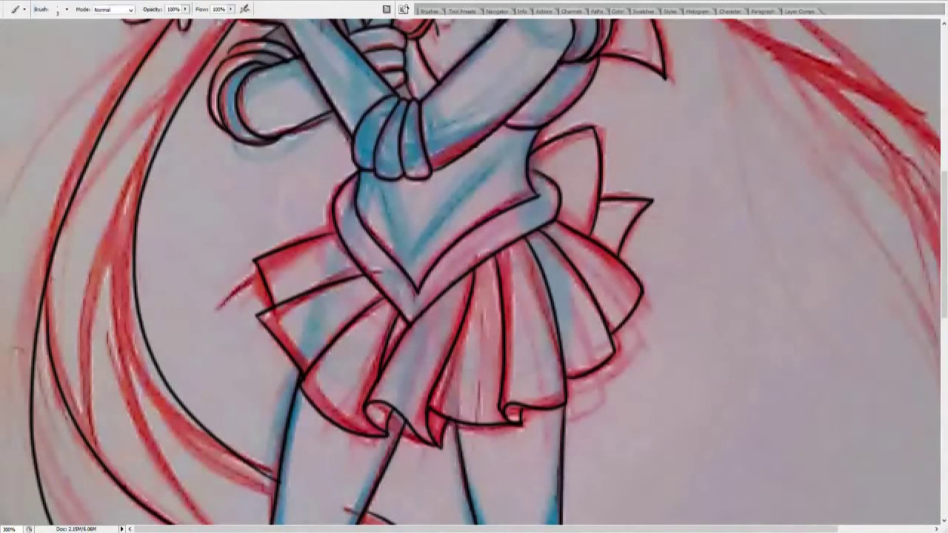
pyautogui.scroll(-3, 125, 483)
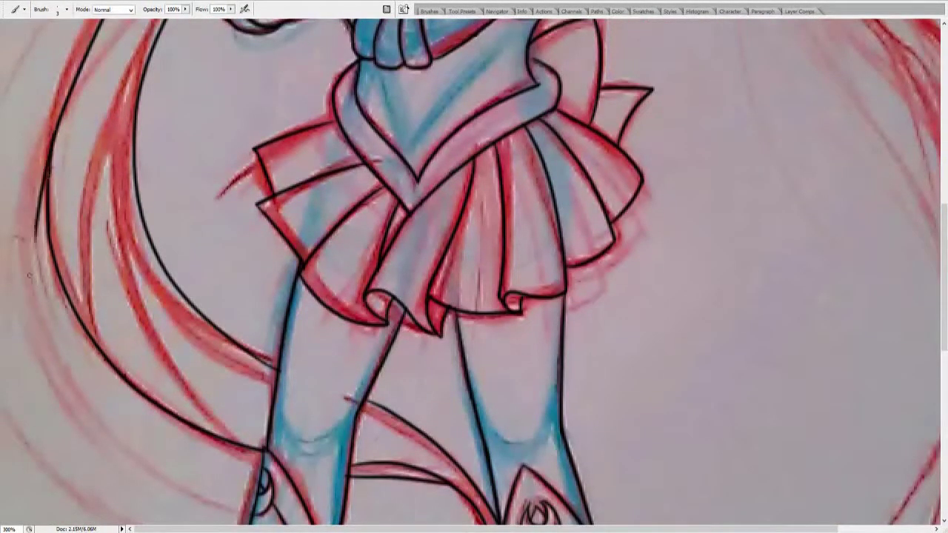
# Step: Ink two inner strand lines of the left ponytail, curving down beside the skirt toward the knee
pyautogui.scroll(8, 36, 137)
pyautogui.scroll(-7, 36, 137)
pyautogui.moveTo(176, 26); pyautogui.dragTo(139, 444)
pyautogui.moveTo(130, 67); pyautogui.dragTo(347, 504)
pyautogui.hotkey('ctrl', 'z')
pyautogui.hotkey('ctrl', 'z')
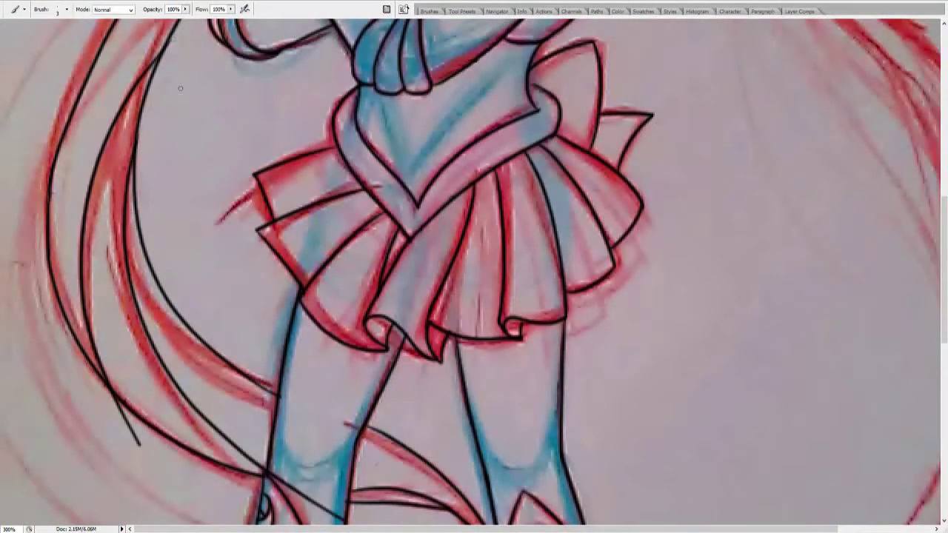
# Step: Ink the round crescent ornament on the front of the choker
pyautogui.scroll(-3, 125, 236)
pyautogui.scroll(10, 474, 296)
pyautogui.click(423, 318)
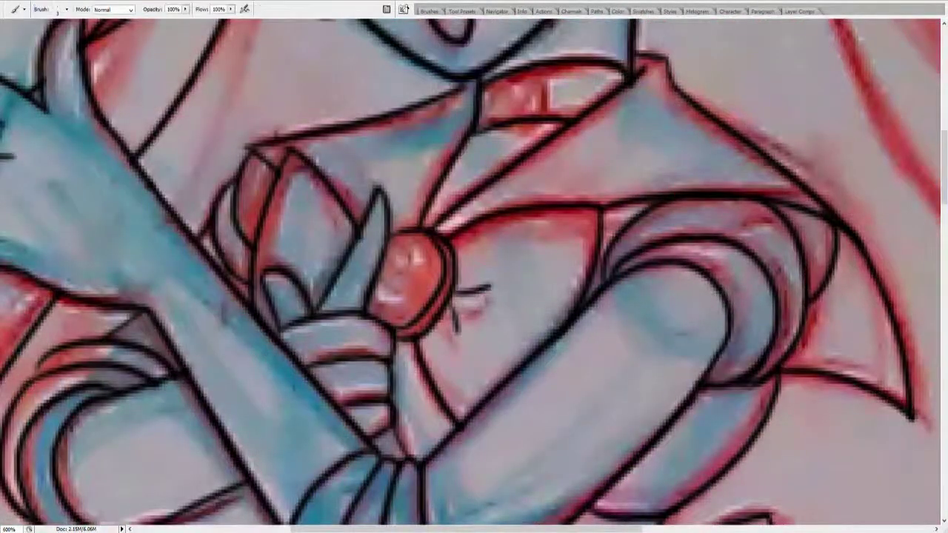
pyautogui.press('z')
pyautogui.scroll(-6, 747, 259)
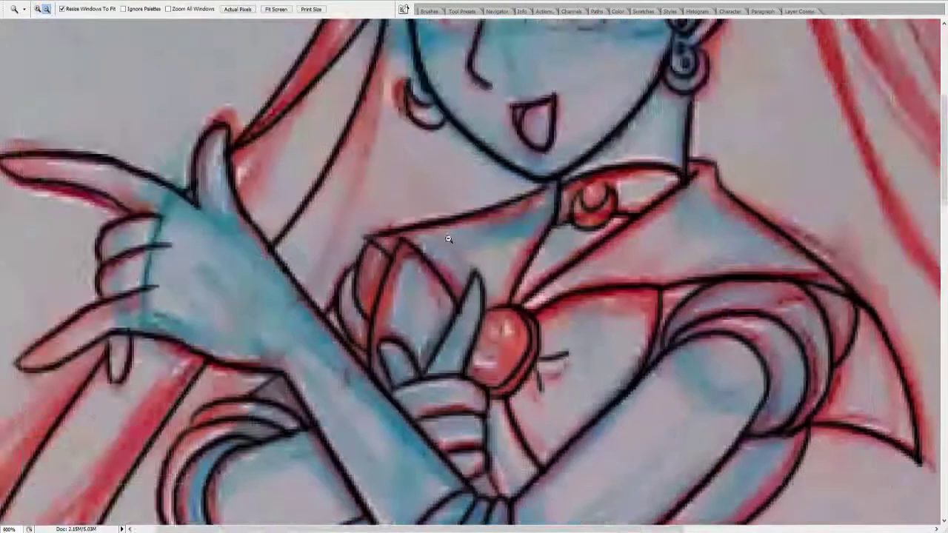
# Step: Ink the upper curl band at the tip of the drawing's right ponytail, above the finished curl
pyautogui.scroll(6, 618, 317)
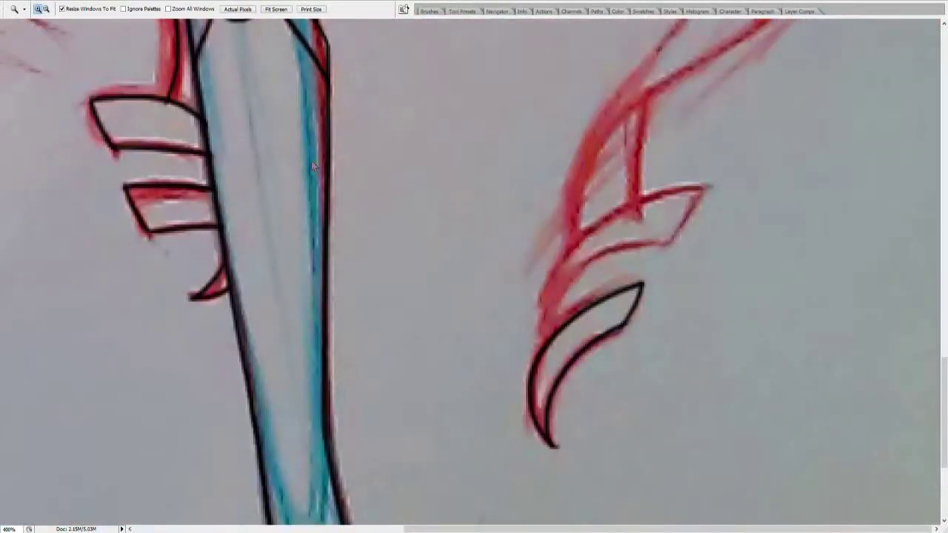
pyautogui.press('b')
pyautogui.moveTo(541, 347)
pyautogui.mouseDown()
pyautogui.moveTo(670, 253)
pyautogui.moveTo(702, 191)
pyautogui.mouseUp()
pyautogui.scroll(5, 702, 205)
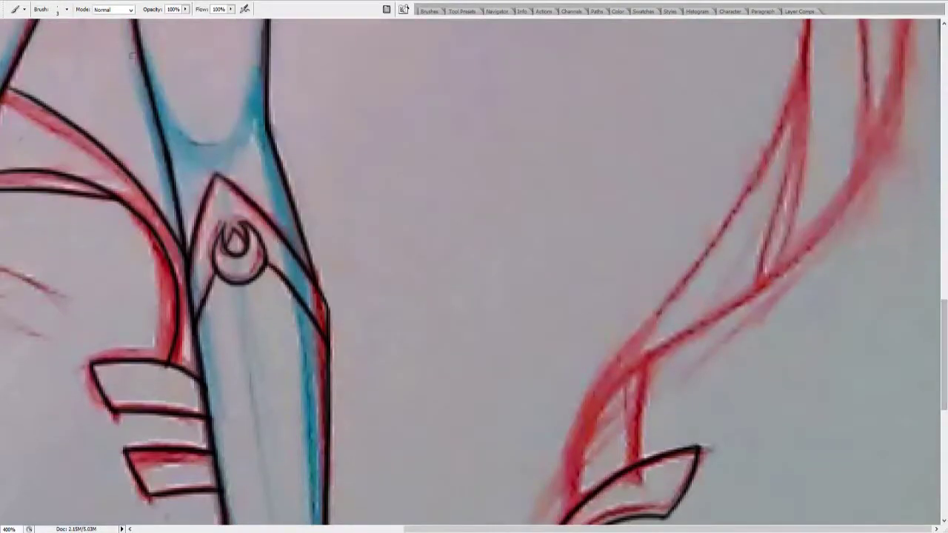
# Step: Ink the crescent and small round details inside the chest brooch
pyautogui.press('z')
pyautogui.scroll(-4, 562, 222)
pyautogui.scroll(5, 426, 266)
pyautogui.press('b')
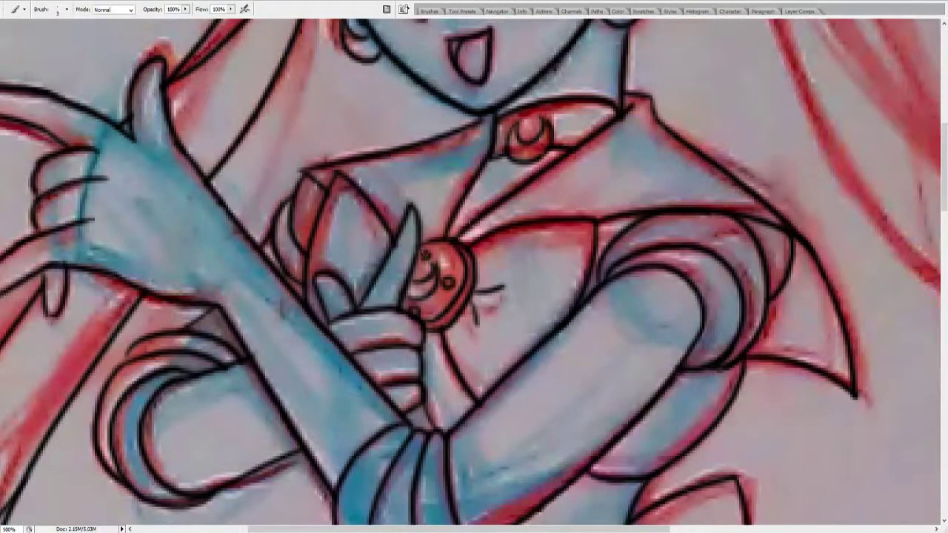
# Step: Ink the thick curved upper lash line of the drawing's right eye
pyautogui.press('z')
pyautogui.scroll(-4, 474, 267)
pyautogui.scroll(5, 474, 244)
pyautogui.press('b')
pyautogui.moveTo(459, 218); pyautogui.dragTo(570, 258)
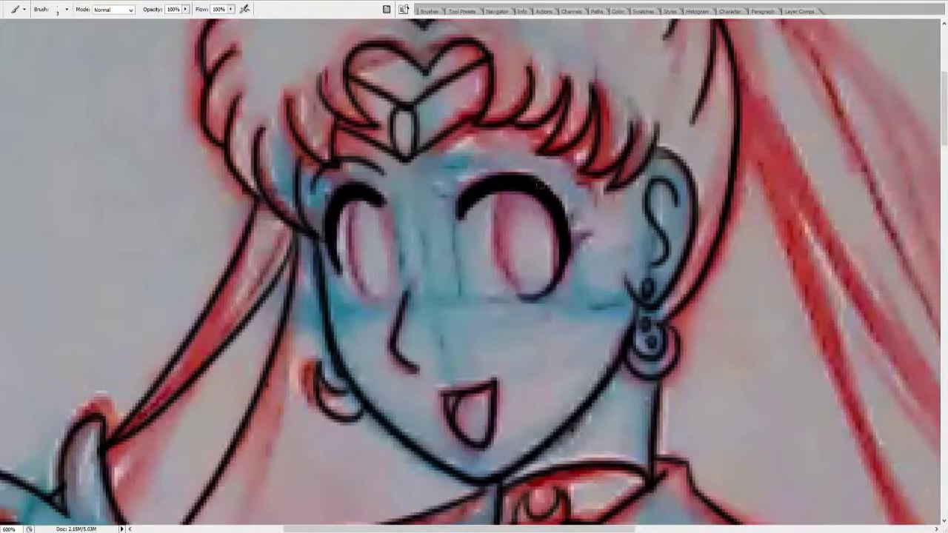
# Step: Ink the oval iris outlines of both eyes beneath the thick lash lines
pyautogui.hscroll(-3, 542, 233)
pyautogui.moveTo(460, 203)
pyautogui.mouseDown()
pyautogui.moveTo(433, 296)
pyautogui.moveTo(449, 304)
pyautogui.mouseUp()
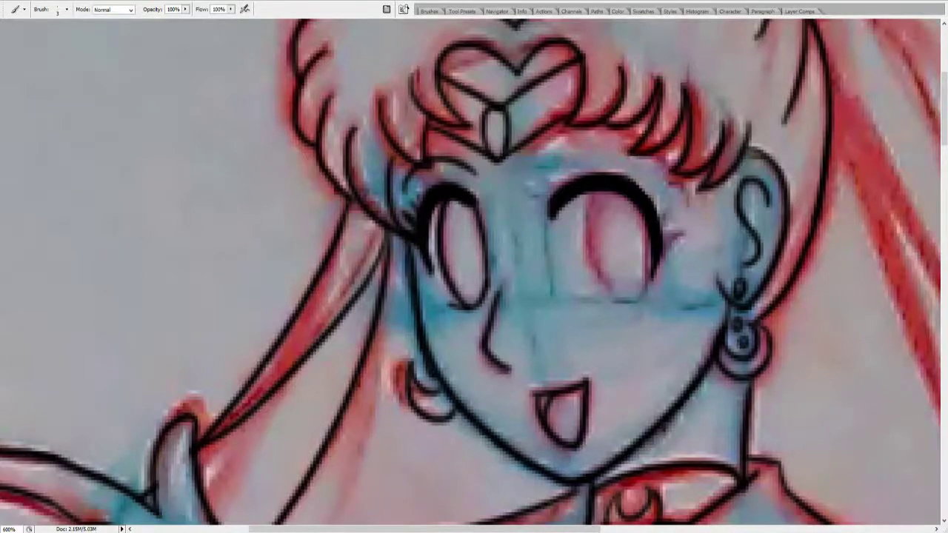
pyautogui.hscroll(5, 596, 483)
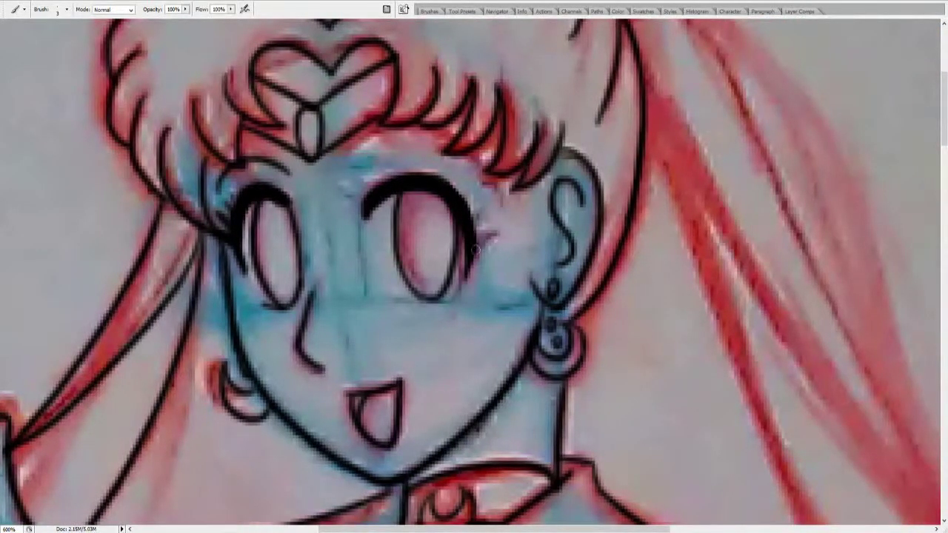
# Step: Add small eyelashes at the outer corner of the drawing's right eye
pyautogui.moveTo(475, 240); pyautogui.dragTo(492, 255)
pyautogui.moveTo(474, 205); pyautogui.dragTo(484, 189)
pyautogui.hscroll(-4, 473, 267)
pyautogui.hotkey('ctrl', '-')
pyautogui.press('z')
pyautogui.keyDown('alt'); pyautogui.click(709, 226); pyautogui.keyUp('alt')
pyautogui.keyDown('alt'); pyautogui.click(709, 226); pyautogui.keyUp('alt')
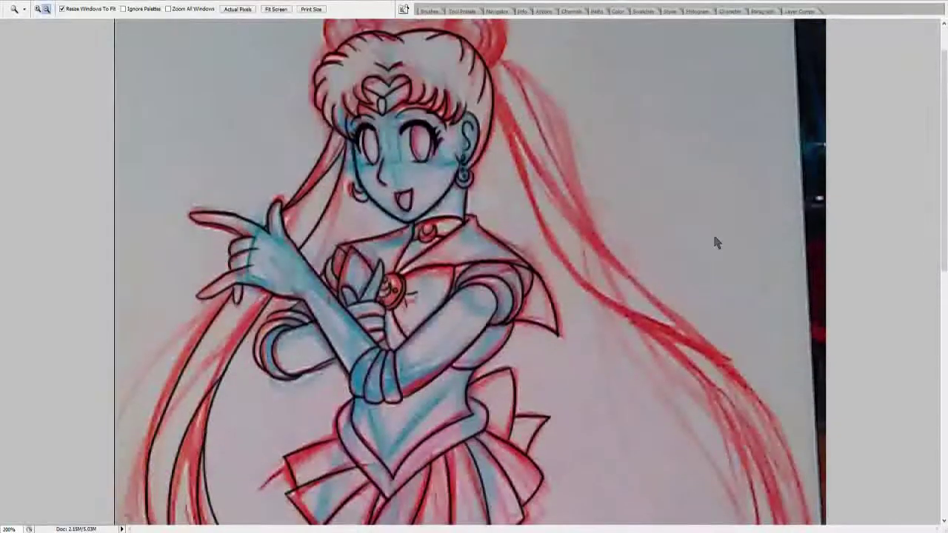
# Step: Ink the inner edge of the long pigtail on the drawing's right, from the bun down towards the curls
pyautogui.press('b')
pyautogui.moveTo(636, 275); pyautogui.dragTo(729, 338)
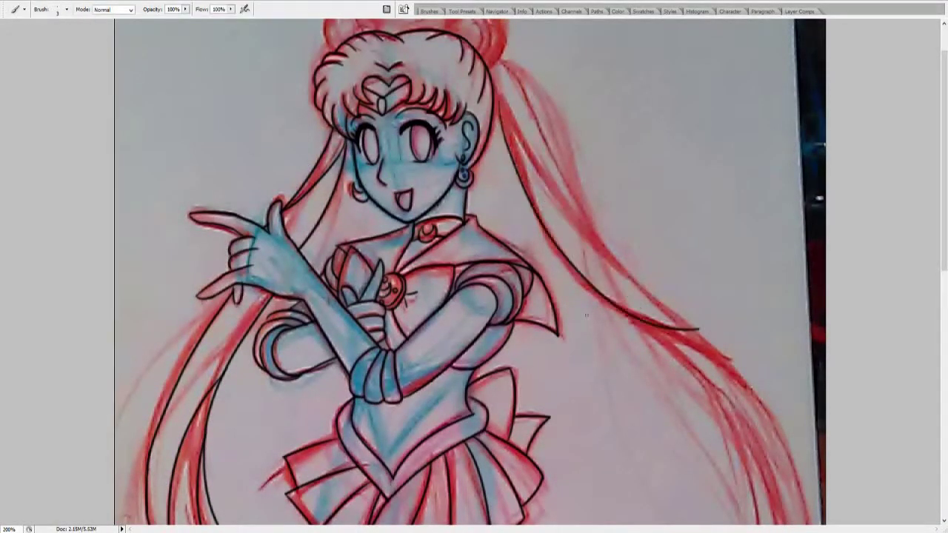
pyautogui.scroll(-5, 100, 28)
pyautogui.moveTo(758, 244); pyautogui.dragTo(642, 471)
pyautogui.scroll(5, 94, 9)
pyautogui.moveTo(518, 67); pyautogui.dragTo(804, 393)
pyautogui.hotkey('ctrl', 'z')
pyautogui.scroll(-2, 296, 138)
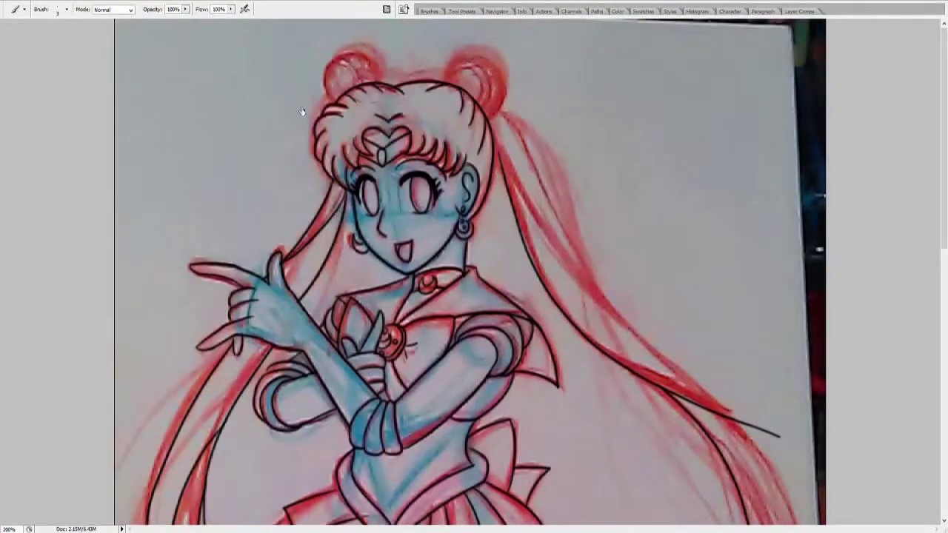
# Step: Ink the rounded outline of the hair bun on the drawing's left
pyautogui.scroll(5, 296, 138)
pyautogui.scroll(-2, 474, 267)
pyautogui.hotkey('ctrl', 'z')
pyautogui.moveTo(256, 247); pyautogui.dragTo(379, 222)
pyautogui.hotkey('ctrl', 'z')
pyautogui.moveTo(256, 248); pyautogui.dragTo(390, 214)
pyautogui.hotkey('ctrl', 'z')
pyautogui.hotkey('ctrl', 'z')
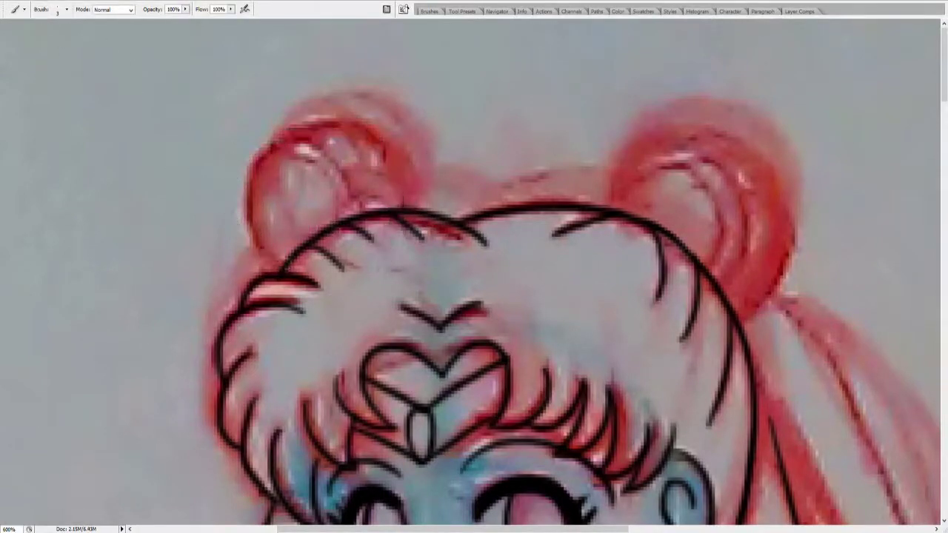
pyautogui.moveTo(256, 248); pyautogui.dragTo(392, 215)
pyautogui.moveTo(341, 119); pyautogui.dragTo(433, 216)
# Step: Ink the curved bands and short cross lines inside the hair bun on the drawing's left
pyautogui.moveTo(337, 285); pyautogui.dragTo(274, 211)
pyautogui.hotkey('ctrl', 'z')
pyautogui.moveTo(310, 271); pyautogui.dragTo(260, 219)
pyautogui.hotkey('ctrl', 'z')
pyautogui.moveTo(346, 271); pyautogui.dragTo(258, 211)
pyautogui.moveTo(370, 233); pyautogui.dragTo(321, 271)
pyautogui.hotkey('ctrl', 'z')
# Step: Ink the hair bun on the drawing's right with its outline, concentric inner bands and short cross lines
pyautogui.hscroll(5, 474, 281)
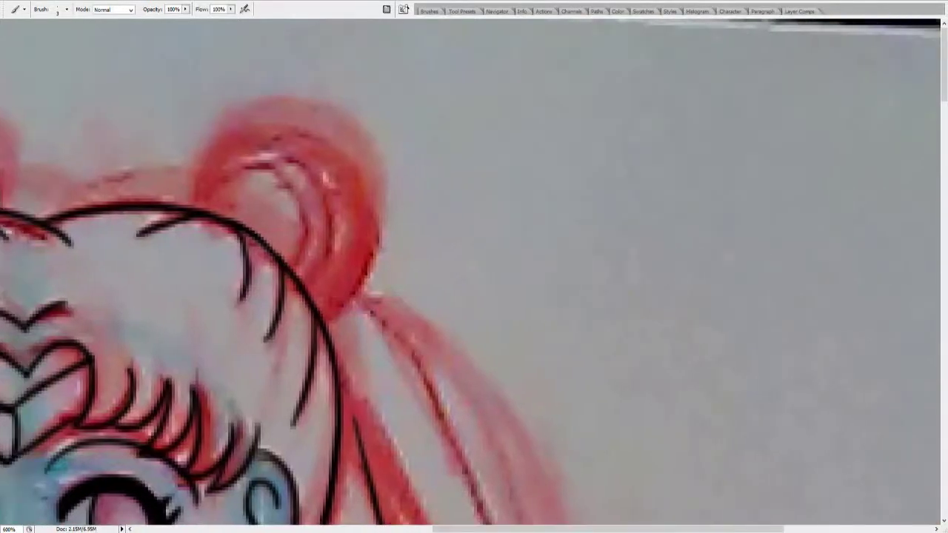
pyautogui.moveTo(191, 197); pyautogui.dragTo(252, 361)
pyautogui.moveTo(337, 285); pyautogui.dragTo(200, 204)
pyautogui.hotkey('ctrl', 'z')
pyautogui.moveTo(311, 270); pyautogui.dragTo(214, 204)
pyautogui.moveTo(281, 274); pyautogui.dragTo(211, 200)
pyautogui.moveTo(361, 248); pyautogui.dragTo(319, 291)
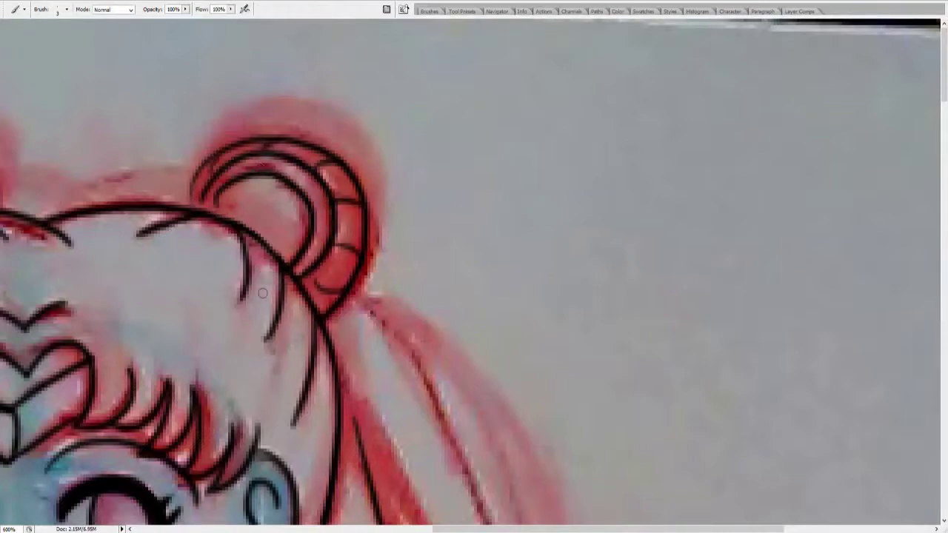
# Step: Try to ink the upper outer edge of the pigtail on the drawing's right, starting at the bun
pyautogui.press('z')
pyautogui.keyDown('alt'); pyautogui.click(384, 151); pyautogui.keyUp('alt')
pyautogui.press('b')
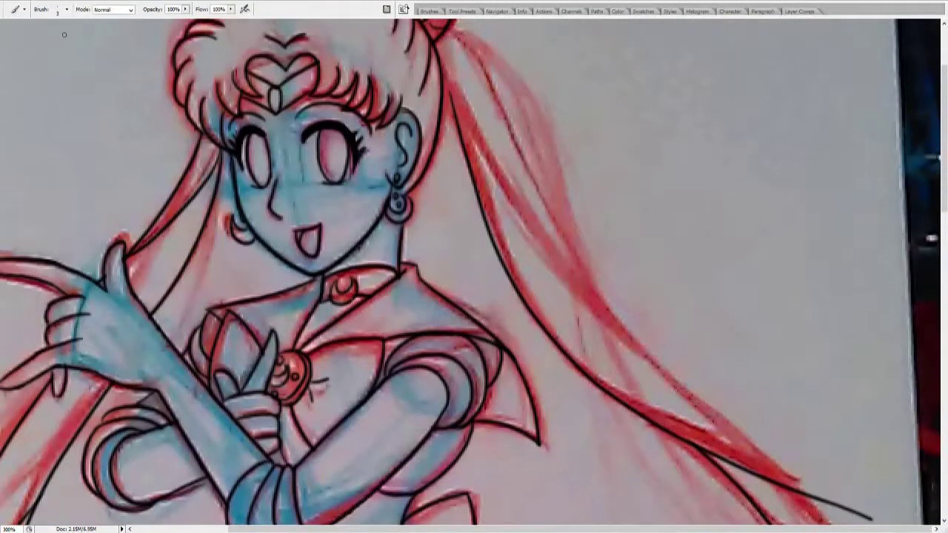
pyautogui.moveTo(943, 126); pyautogui.dragTo(945, 383)
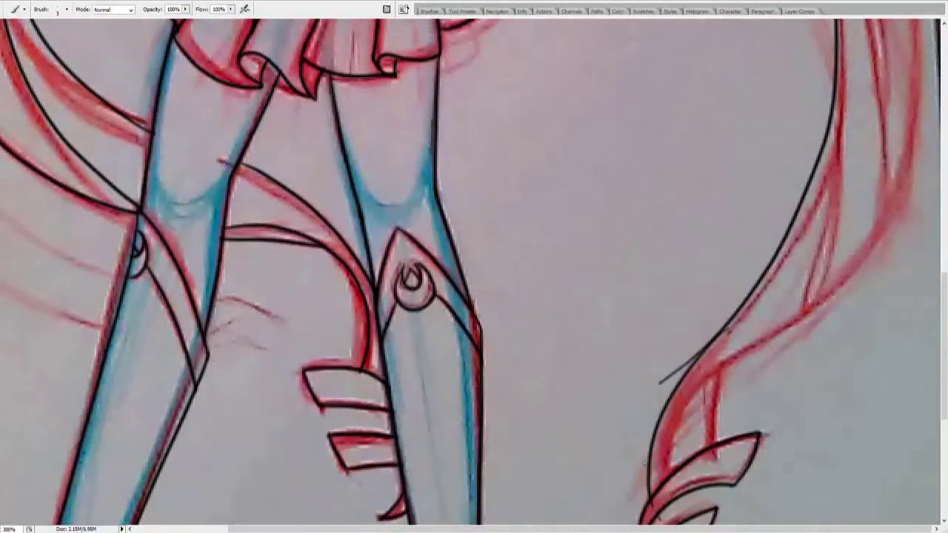
pyautogui.scroll(15, 740, 346)
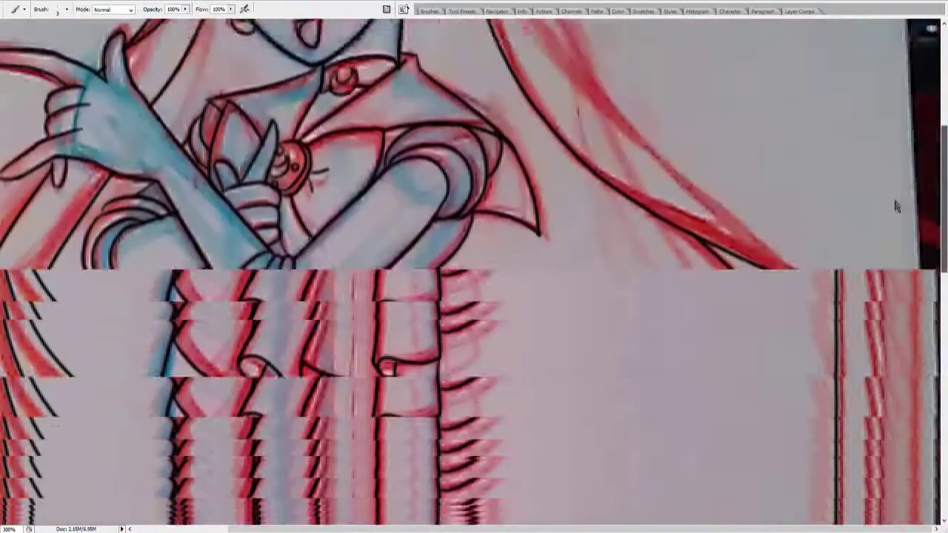
pyautogui.hotkey('ctrl', 'z')
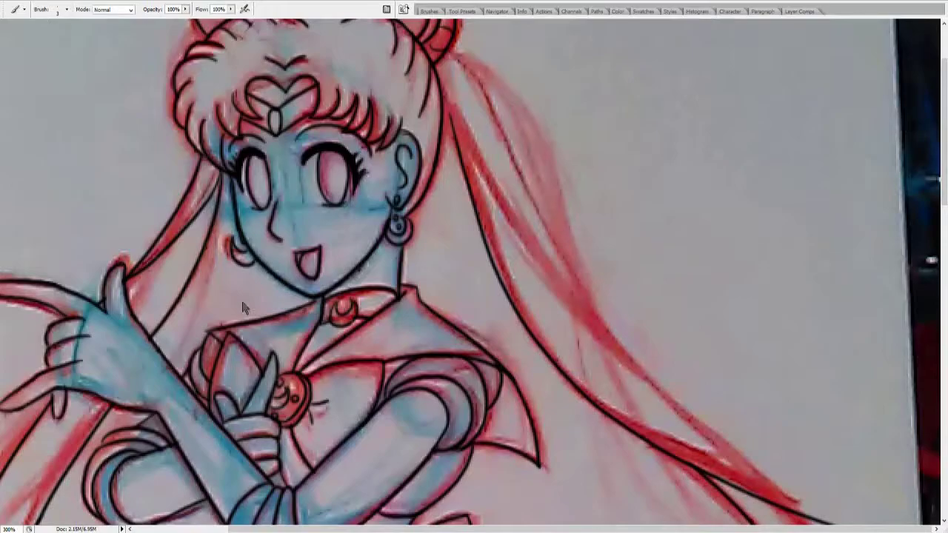
pyautogui.hotkey('ctrl', 'z')
pyautogui.hotkey('ctrl', 'z')
pyautogui.hotkey('ctrl', 'z')
pyautogui.hotkey('ctrl', 'z')
pyautogui.hotkey('ctrl', 'z')
pyautogui.hotkey('ctrl', 'z')
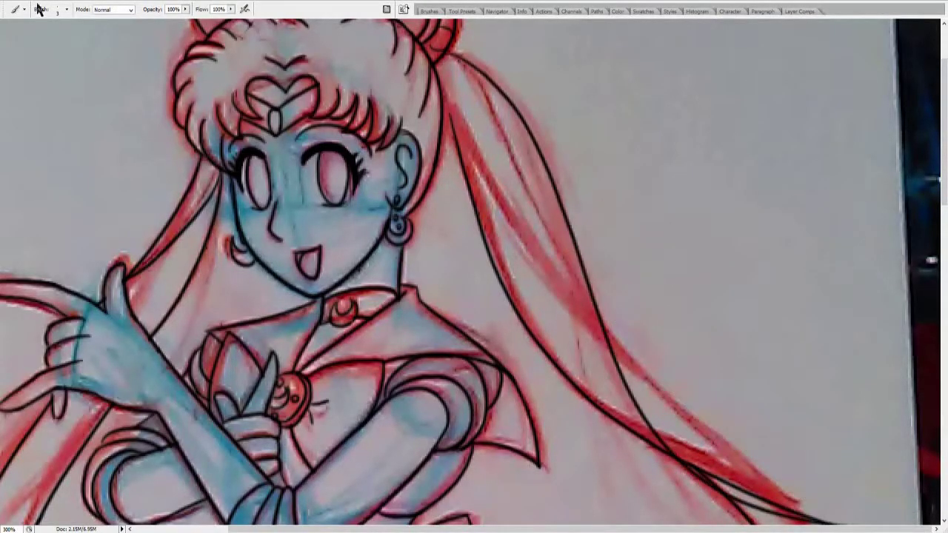
# Step: Try a longer sweeping stroke for the right pigtail's outer edge, from the bun out past the sketch
pyautogui.scroll(-10, 414, 222)
pyautogui.hotkey('ctrl', '0')
pyautogui.hotkey('ctrl', '+')
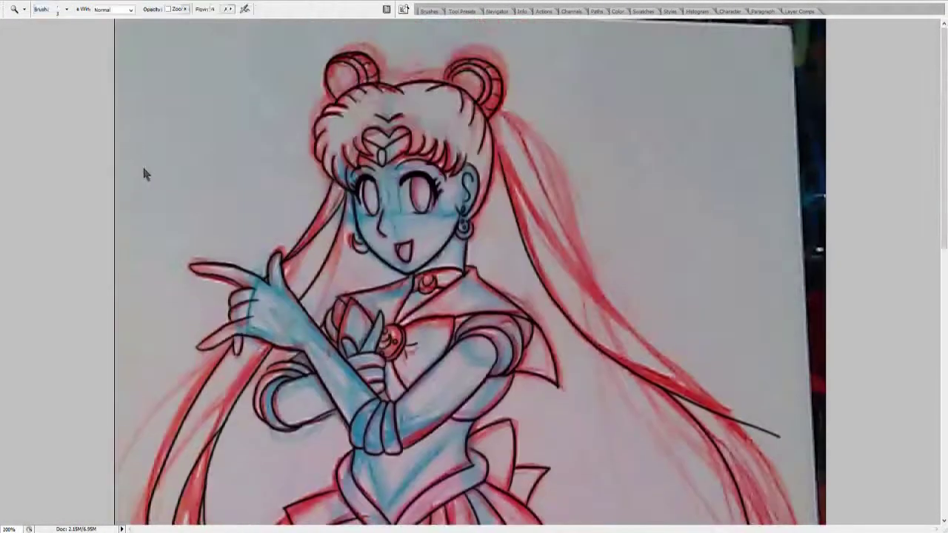
pyautogui.hotkey('ctrl', 'z')
pyautogui.hotkey('ctrl', 'z')
pyautogui.hotkey('ctrl', 'z')
pyautogui.hotkey('ctrl', 'z')
pyautogui.hotkey('ctrl', 'z')
pyautogui.hotkey('ctrl', 'z')
pyautogui.hotkey('ctrl', 'z')
pyautogui.hotkey('ctrl', 'z')
pyautogui.hotkey('ctrl', 'z')
pyautogui.hotkey('ctrl', 'z')
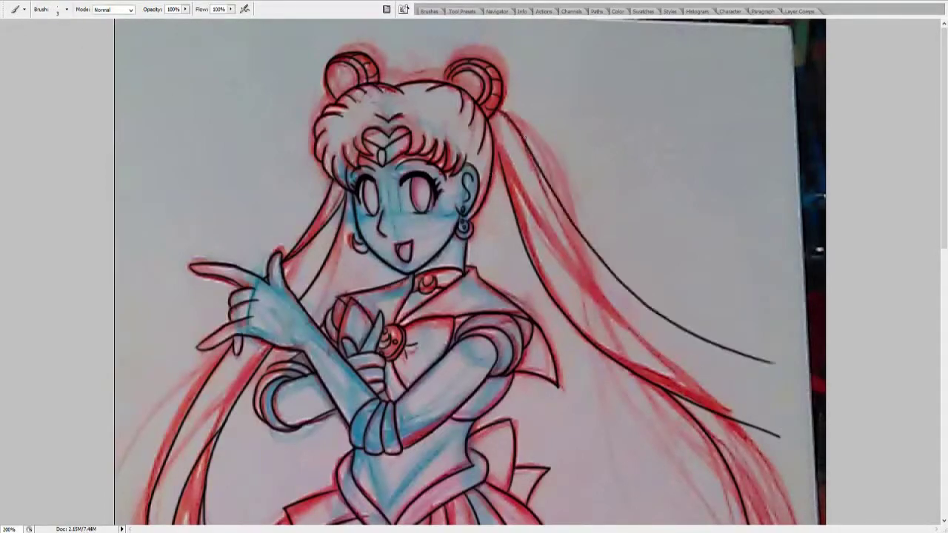
pyautogui.hotkey('ctrl', 'z')
# Step: Ink the outer edge of the right pigtail's lower half, curving down towards the curled tip
pyautogui.hotkey('ctrl', '-')
pyautogui.press('pagedown')
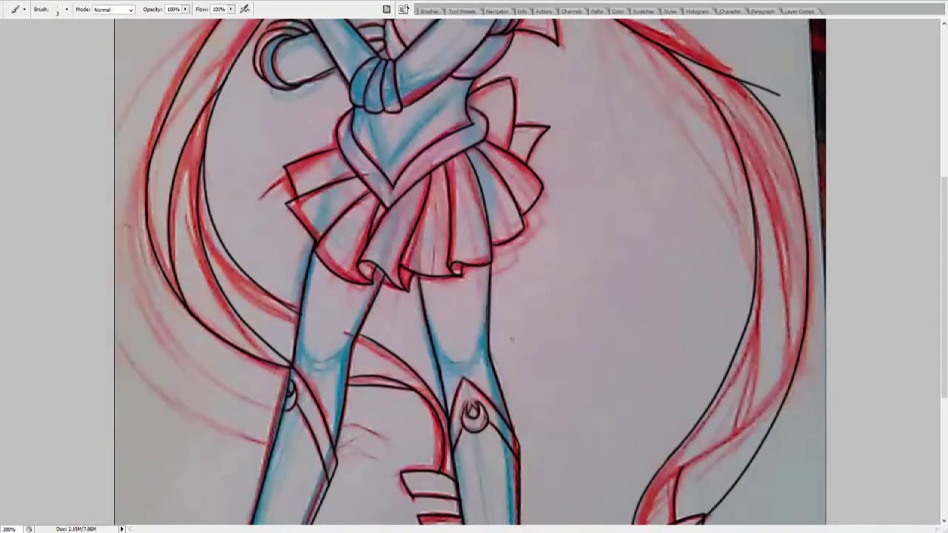
pyautogui.hotkey('ctrl', '+')
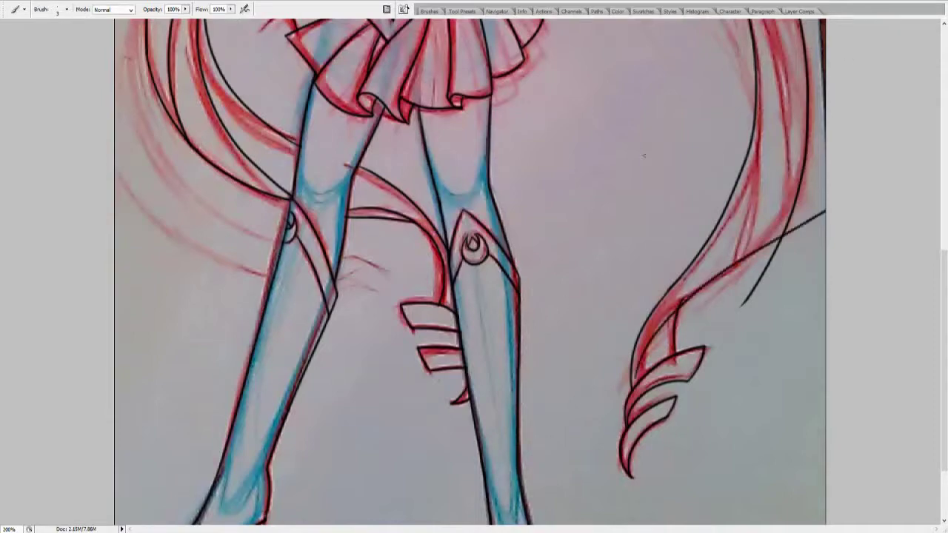
# Step: Try to ink the right pigtail's lower edge as one stroke between the curls and the outer contour
pyautogui.hotkey('ctrl', 'z')
pyautogui.hotkey('ctrl', 'z')
pyautogui.hotkey('ctrl', 'z')
pyautogui.hotkey('ctrl', 'z')
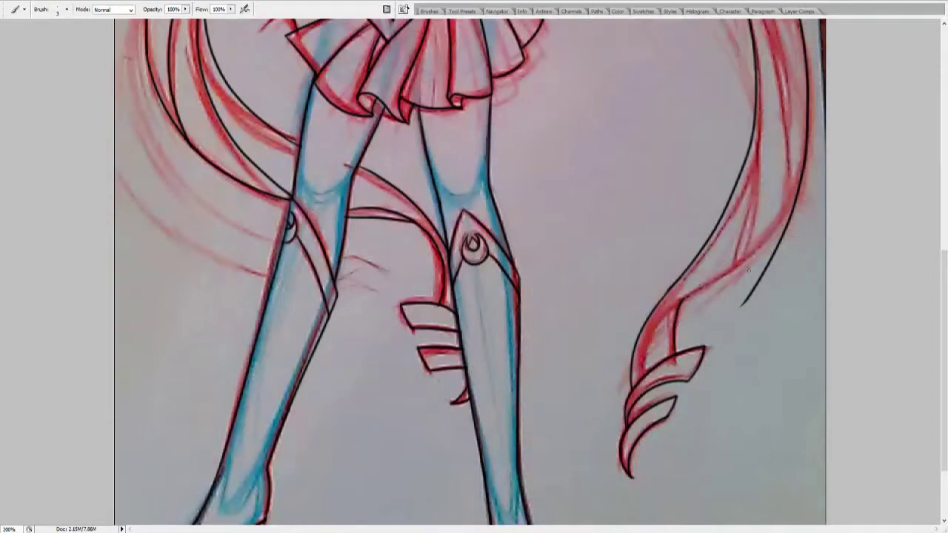
pyautogui.hotkey('ctrl', 'z')
pyautogui.hotkey('ctrl', 'z')
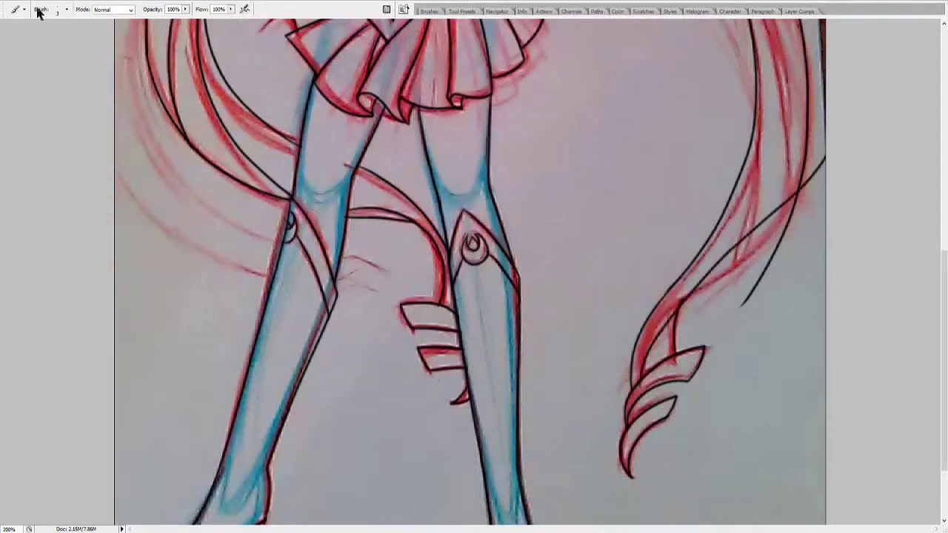
pyautogui.hotkey('ctrl', 'z')
# Step: Retry the right pigtail's lower edge stroke from the curls at a closer view, undoing each attempt
pyautogui.press('z')
pyautogui.click(518, 316)
pyautogui.press('b')
pyautogui.hotkey('ctrl', 'z')
pyautogui.hotkey('ctrl', 'z')
pyautogui.hotkey('ctrl', 'z')
pyautogui.hotkey('ctrl', 'z')
pyautogui.hotkey('ctrl', 'z')
pyautogui.hotkey('ctrl', 'z')
pyautogui.hotkey('ctrl', 'z')
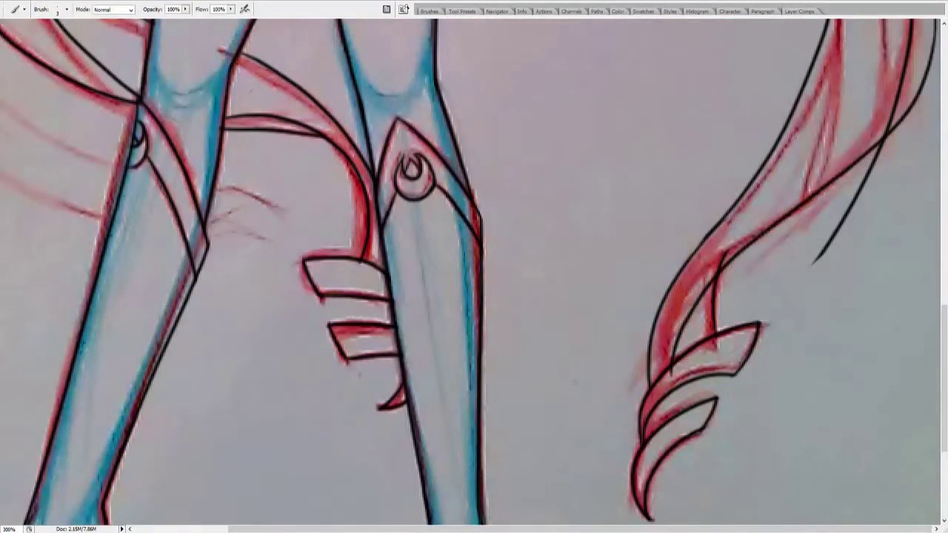
pyautogui.hotkey('ctrl', 'z')
pyautogui.hotkey('ctrl', 'z')
pyautogui.hotkey('ctrl', 'z')
pyautogui.hotkey('ctrl', 'z')
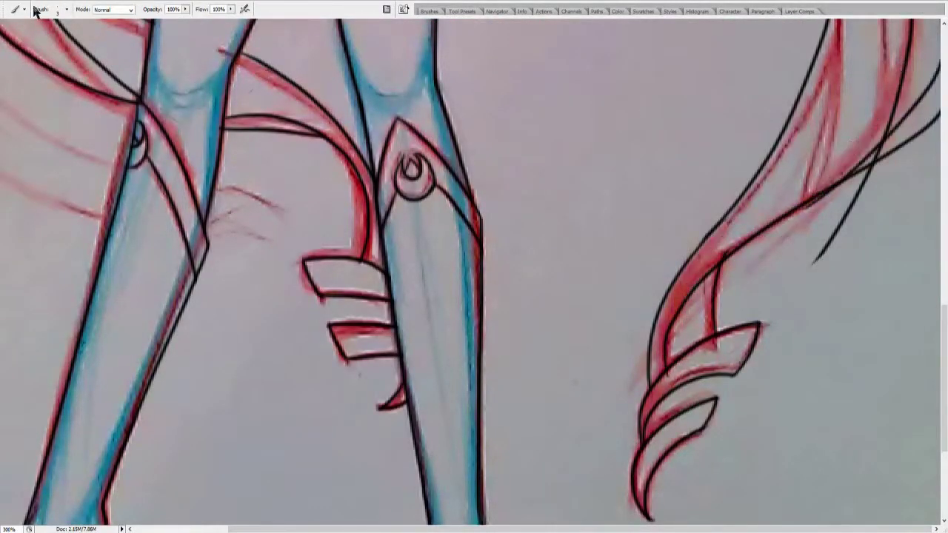
pyautogui.hotkey('ctrl', 'z')
pyautogui.hotkey('ctrl', 'z')
pyautogui.hotkey('ctrl', 'z')
pyautogui.hotkey('ctrl', 'z')
pyautogui.hotkey('ctrl', 'z')
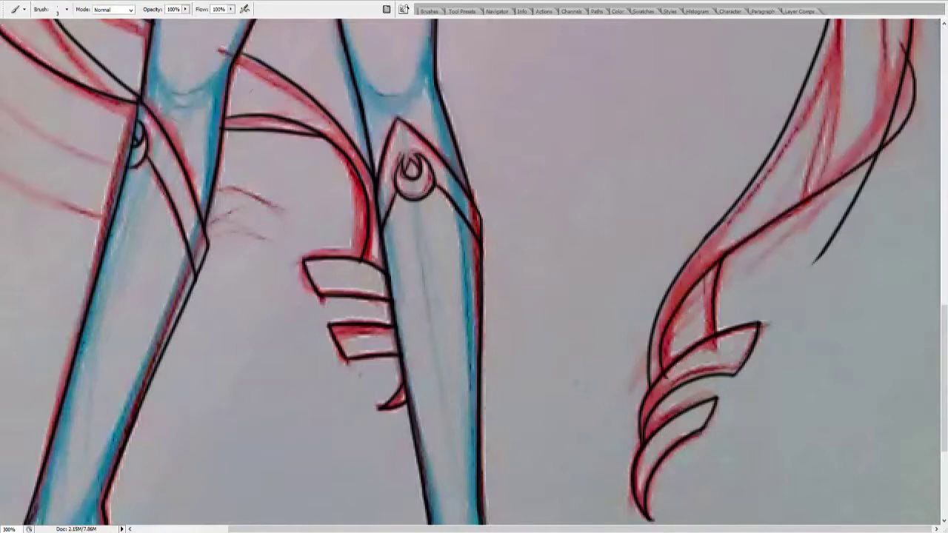
pyautogui.hotkey('ctrl', 'z')
pyautogui.hotkey('ctrl', 'z')
pyautogui.hotkey('ctrl', 'z')
pyautogui.hotkey('ctrl', 'z')
pyautogui.hotkey('ctrl', 'z')
pyautogui.hotkey('ctrl', 'z')
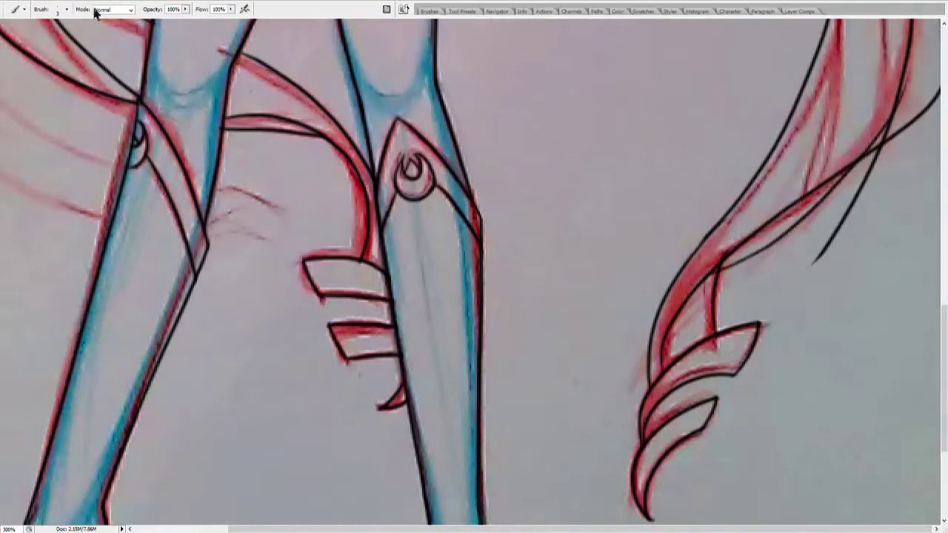
pyautogui.hotkey('ctrl', 'z')
pyautogui.hotkey('ctrl', 'z')
pyautogui.hotkey('ctrl', 'z')
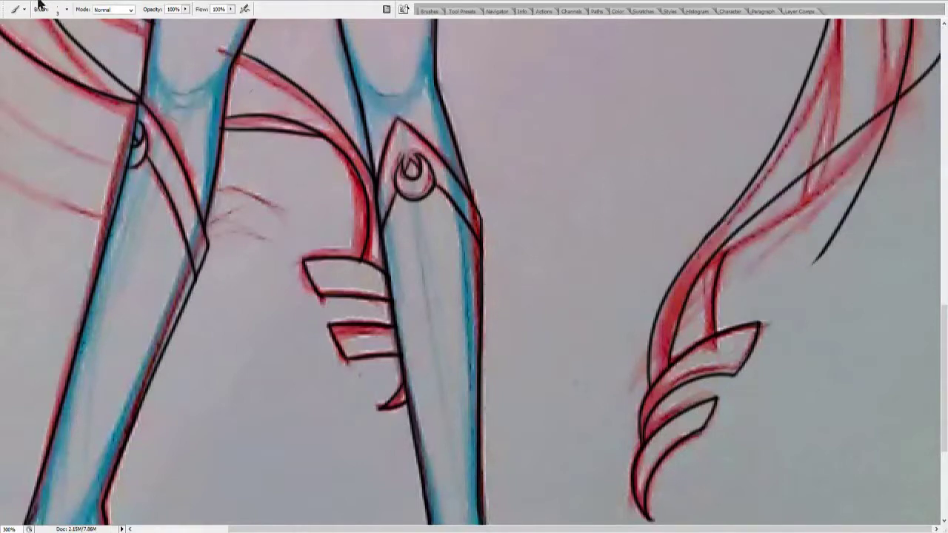
# Step: Ink the long inner strand line of the right pigtail's upper half, from below the bun to the outer contour
pyautogui.scroll(3, 474, 267)
pyautogui.hotkey('ctrl', 'z')
pyautogui.hotkey('ctrl', 'z')
pyautogui.hotkey('ctrl', 'z')
pyautogui.hotkey('ctrl', 'z')
pyautogui.scroll(10, 310, 188)
pyautogui.hotkey('ctrl', 'z')
pyautogui.hotkey('ctrl', 'z')
pyautogui.hotkey('ctrl', 'z')
pyautogui.hotkey('ctrl', 'z')
pyautogui.hotkey('ctrl', 'z')
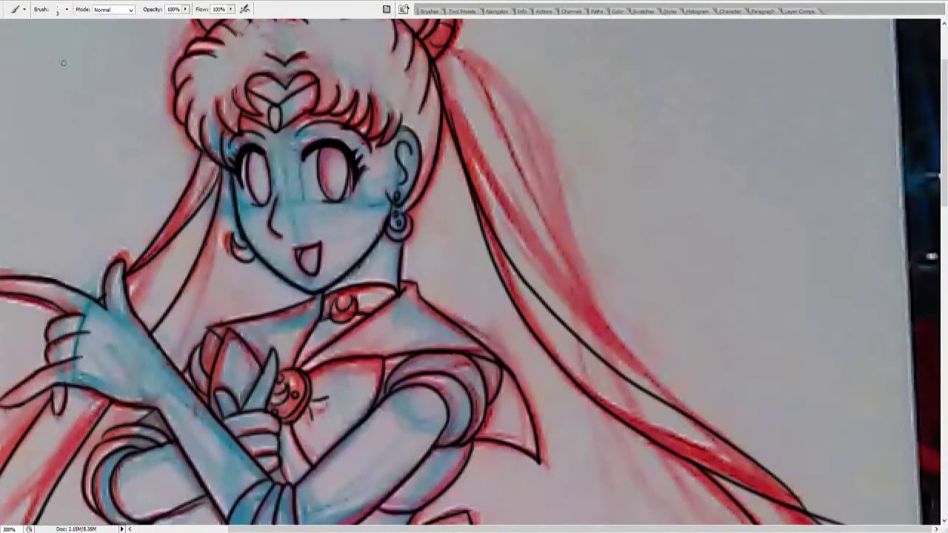
# Step: Ink the two close strand lines falling from the bun through the right pigtail's upper half
pyautogui.hotkey('ctrl', 'z')
pyautogui.hotkey('ctrl', 'z')
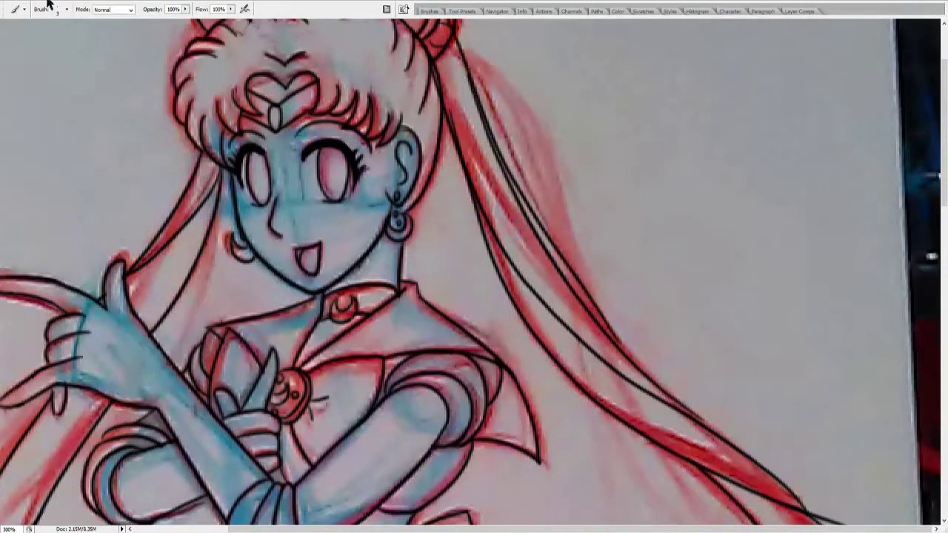
pyautogui.hotkey('ctrl', 'z')
pyautogui.press('z')
pyautogui.click(465, 131)
pyautogui.press('b')
pyautogui.scroll(-3, 550, 416)
pyautogui.hotkey('ctrl', 'z')
pyautogui.hotkey('ctrl', 'z')
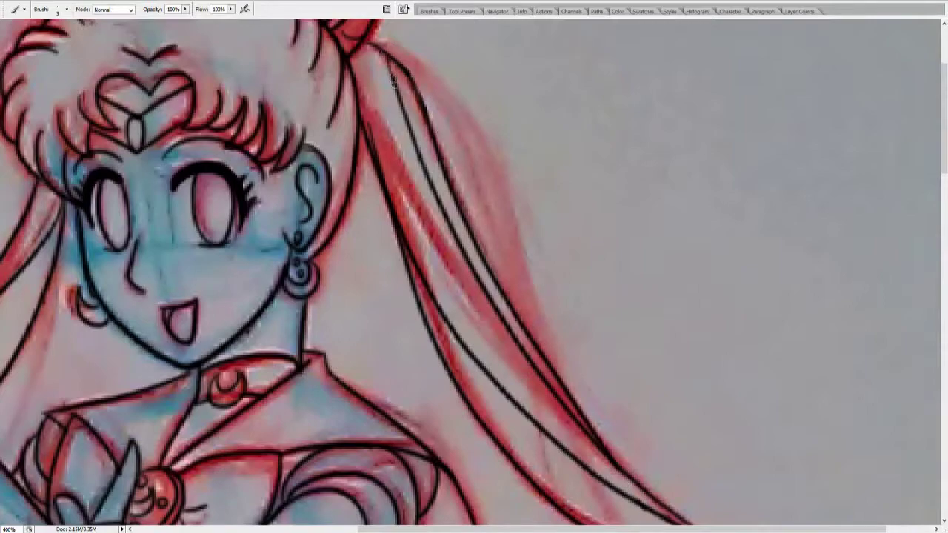
# Step: Ink the right pigtail's lower edge from the curls up to the outer contour
pyautogui.scroll(-7, 474, 274)
pyautogui.scroll(5, 474, 273)
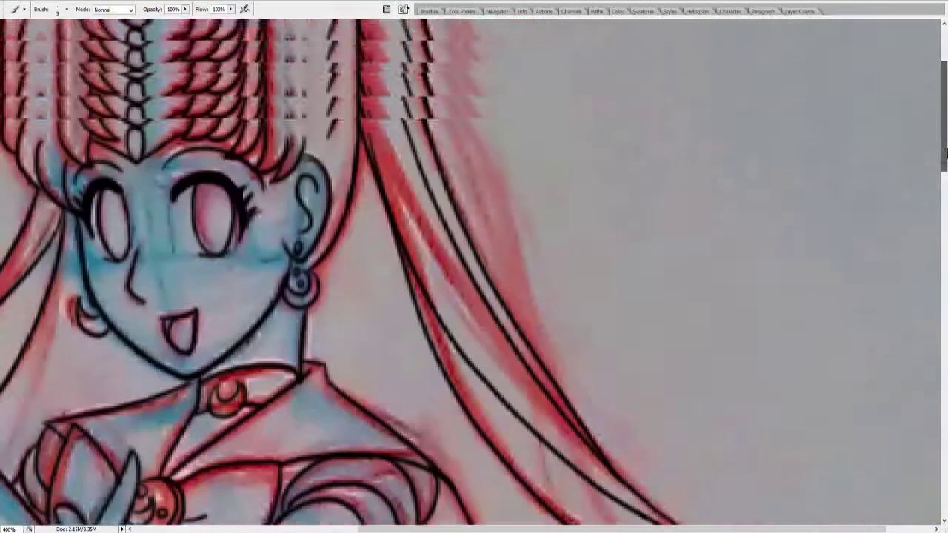
pyautogui.scroll(-5, 474, 274)
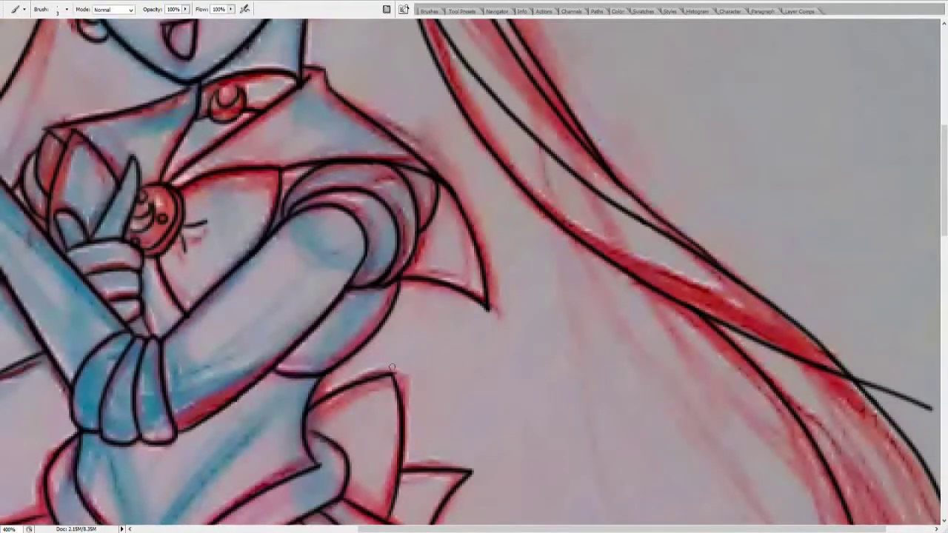
pyautogui.scroll(-5, 863, 383)
pyautogui.scroll(10, 863, 383)
pyautogui.scroll(-5, 863, 384)
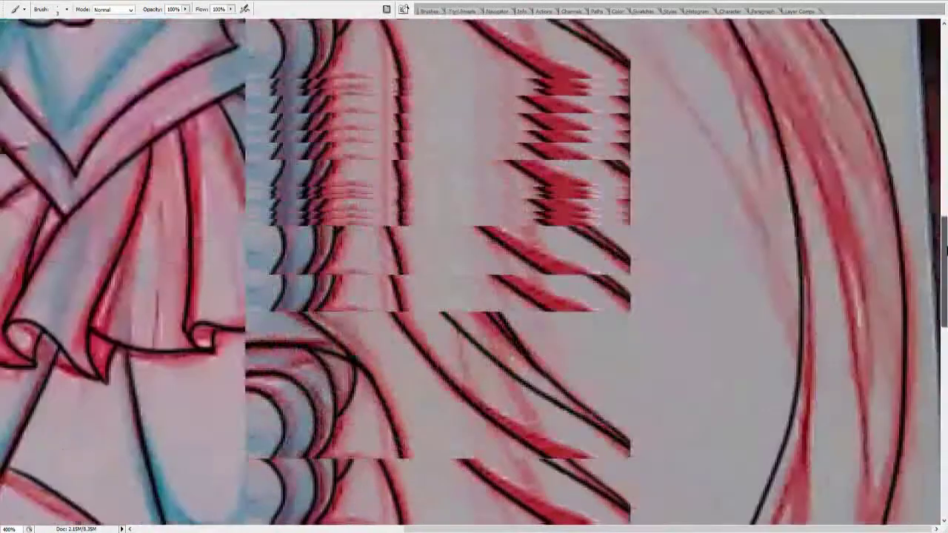
pyautogui.scroll(-1, 945, 328)
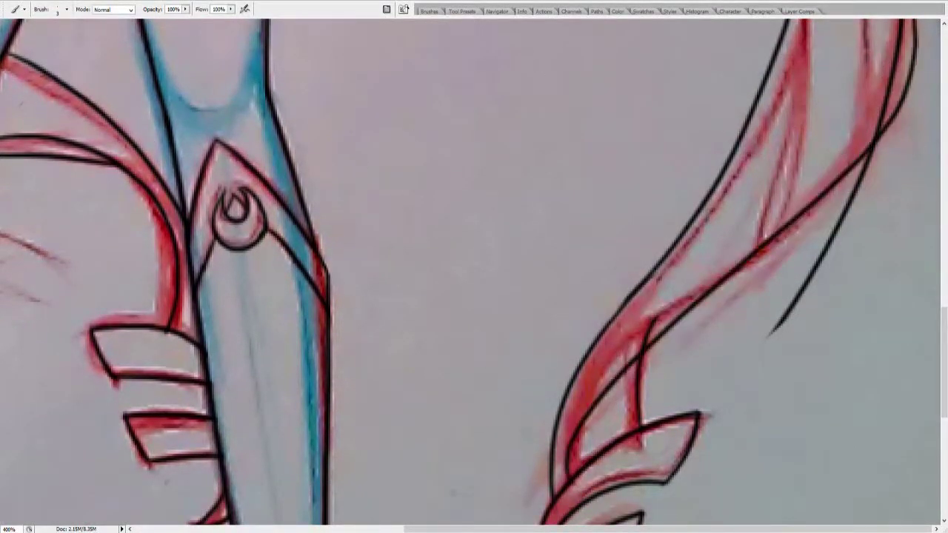
pyautogui.moveTo(572, 479); pyautogui.dragTo(911, 41)
pyautogui.scroll(2, 294, 174)
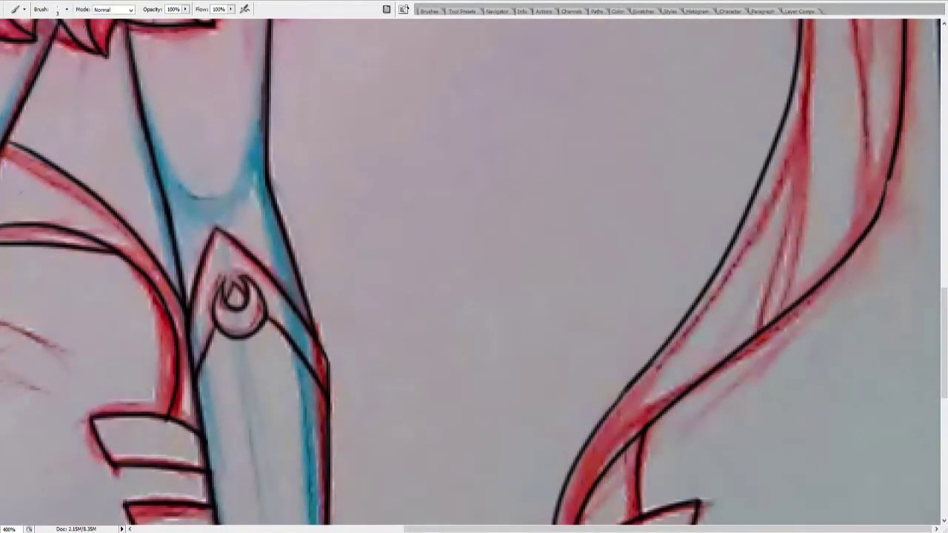
# Step: Clean up the join between the right pigtail's outer and lower edges, removing the overshooting line end
pyautogui.press('z')
pyautogui.hotkey('ctrl', '0')
pyautogui.click(431, 276)
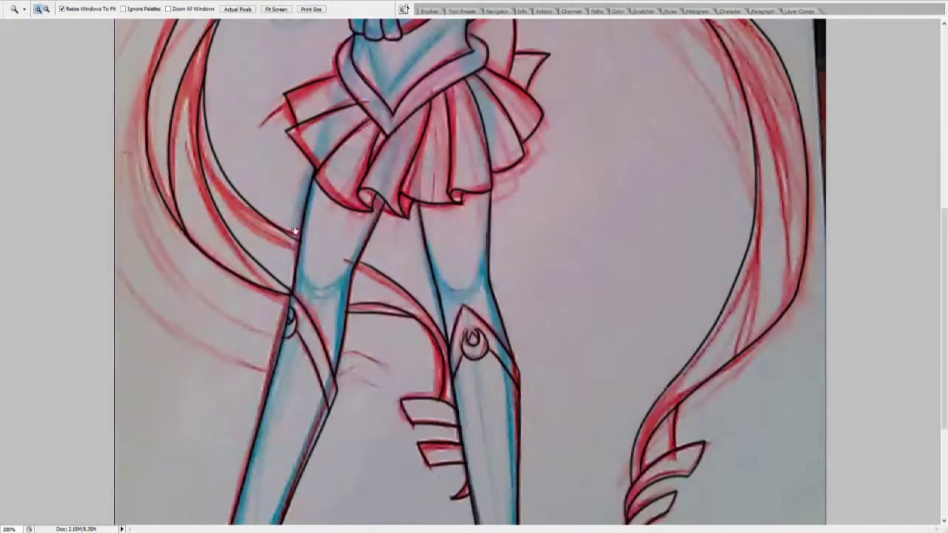
pyautogui.hotkey('ctrl', '0')
pyautogui.click(402, 481)
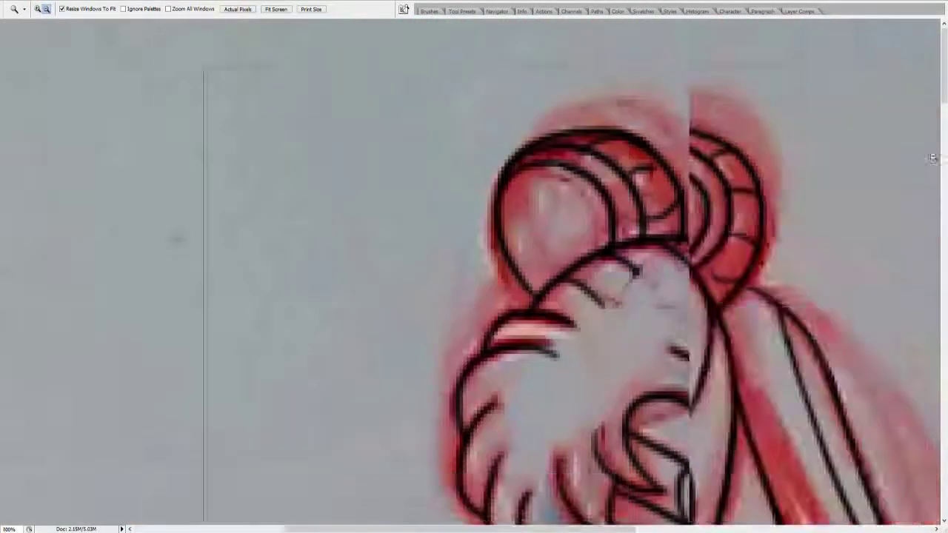
pyautogui.click(217, 218)
pyautogui.press('b')
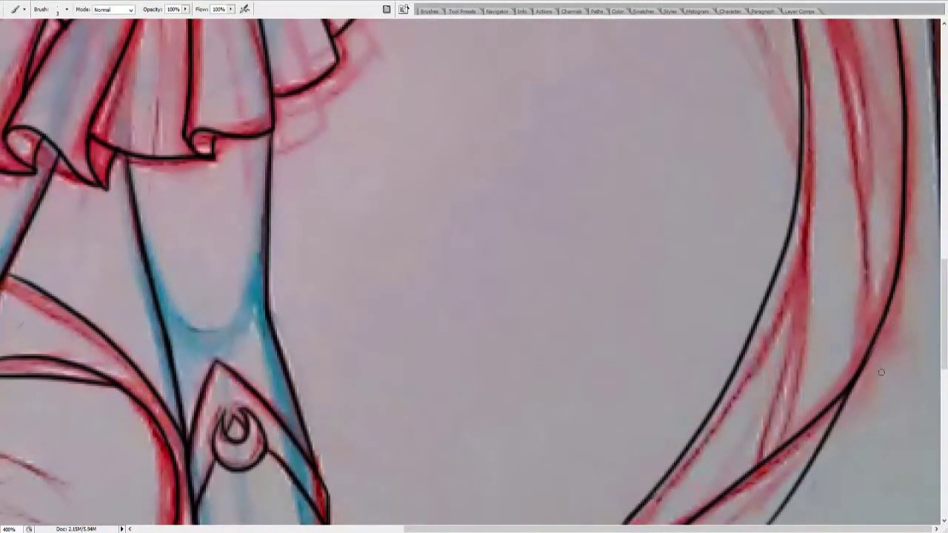
pyautogui.scroll(-5, 801, 467)
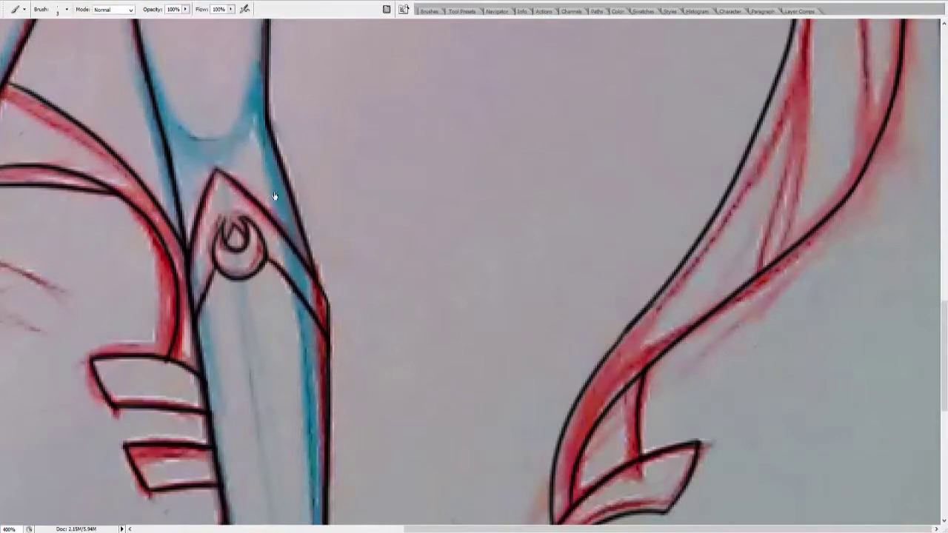
# Step: Ink the thin inner strand lines in the right pigtail's lower section, running down toward the curls
pyautogui.hotkey('ctrl', '-')
pyautogui.hotkey('ctrl', '-')
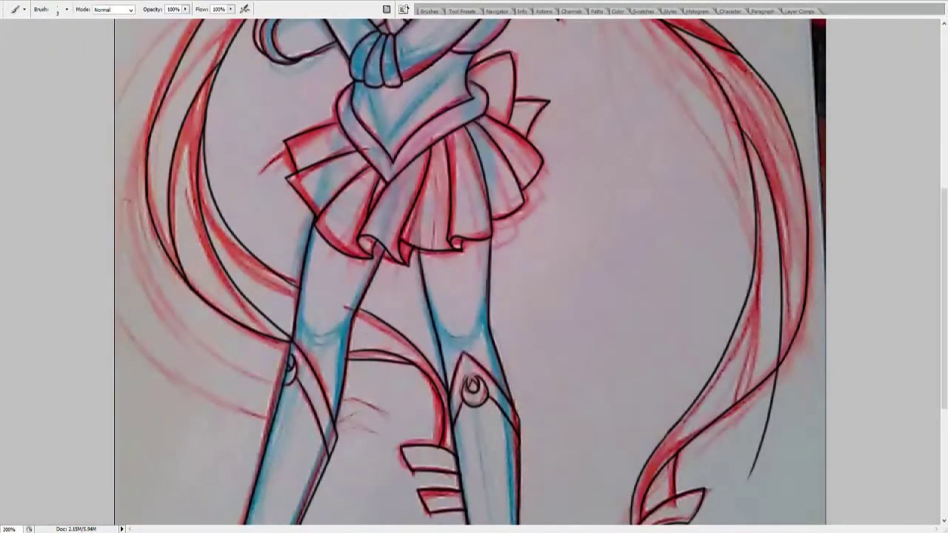
pyautogui.moveTo(744, 325)
pyautogui.mouseDown()
pyautogui.moveTo(677, 511)
pyautogui.moveTo(684, 507)
pyautogui.mouseUp()
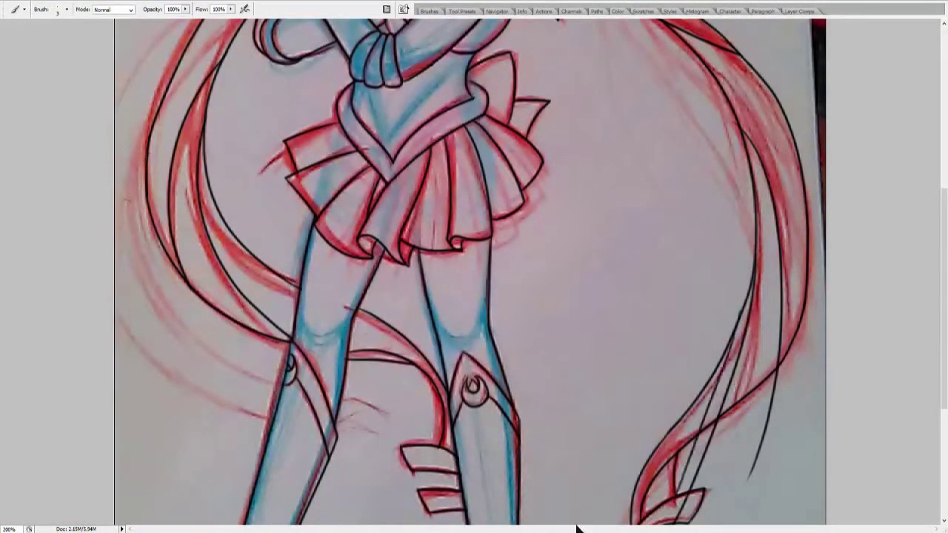
pyautogui.moveTo(748, 464); pyautogui.dragTo(747, 527)
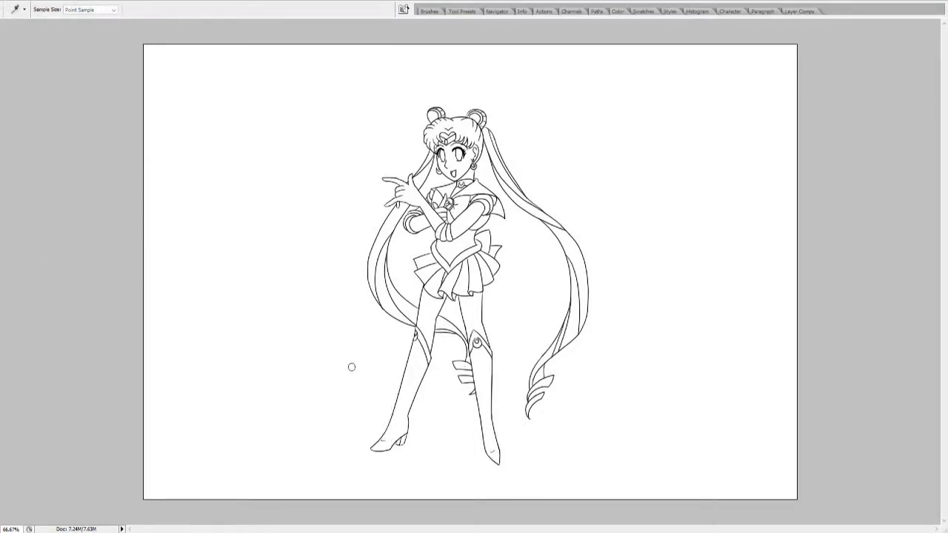
pyautogui.press('g')
pyautogui.moveTo(367, 264); pyautogui.dragTo(157, 264)
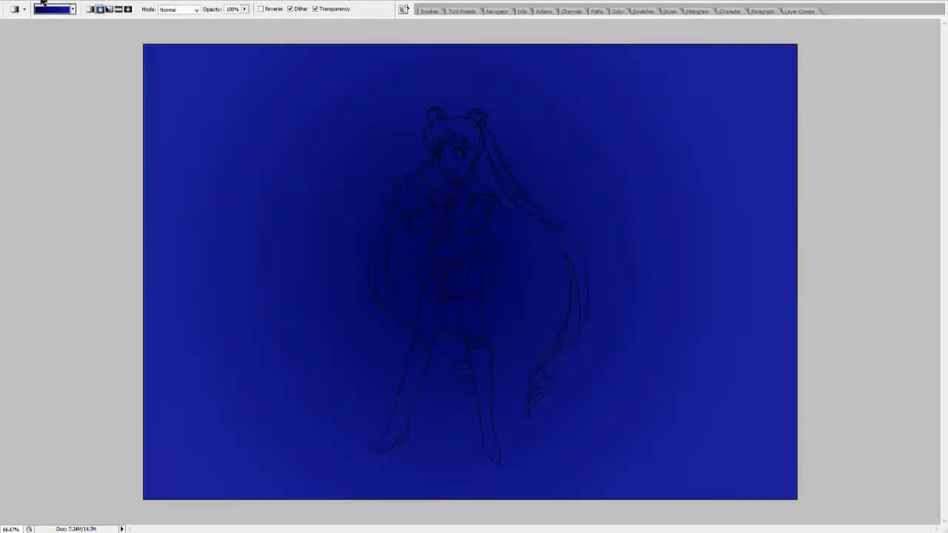
pyautogui.hotkey('ctrl', 'z')
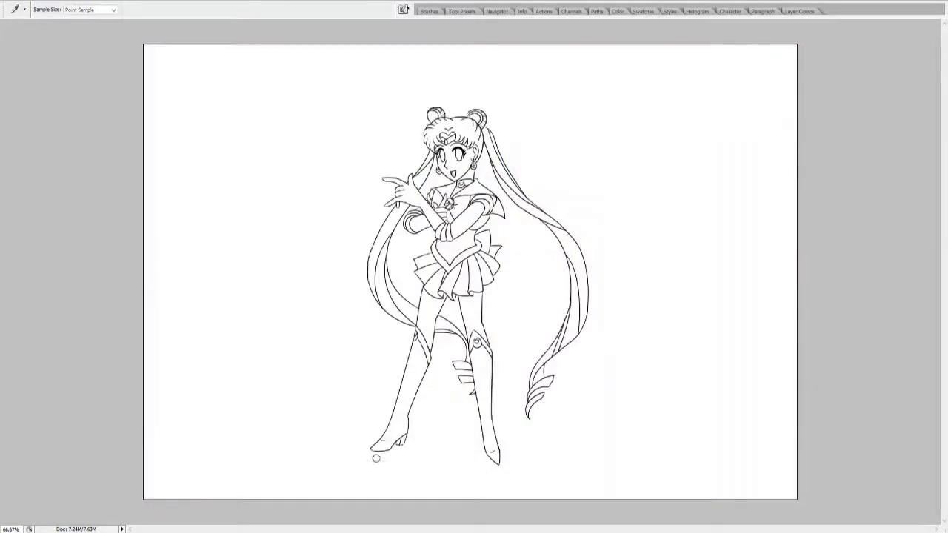
# Step: Fill the background with a reflected gradient, bright blue in the centre and dark blue at the sides, and blend the line art in Multiply mode
pyautogui.moveTo(444, 288); pyautogui.dragTo(296, 288)
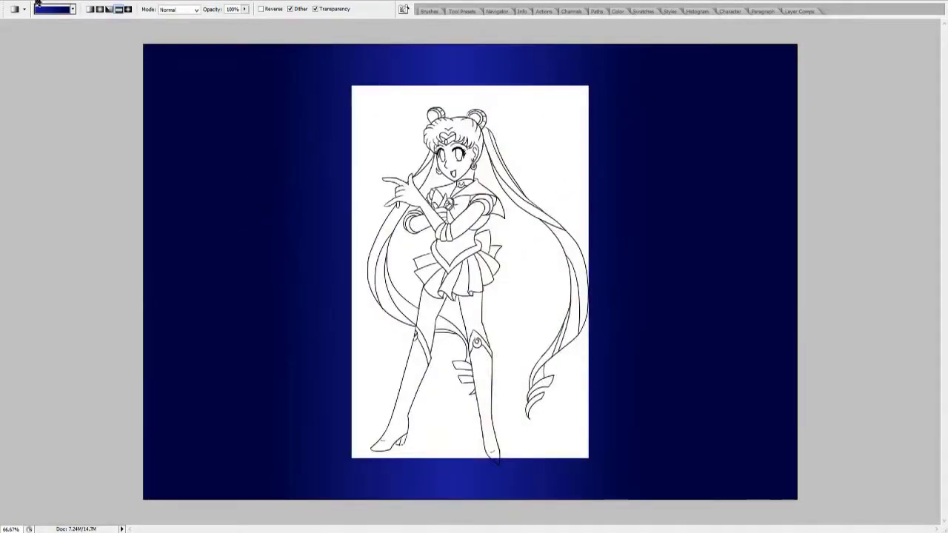
pyautogui.press('b')
pyautogui.hotkey('shift', 'alt', 'm')
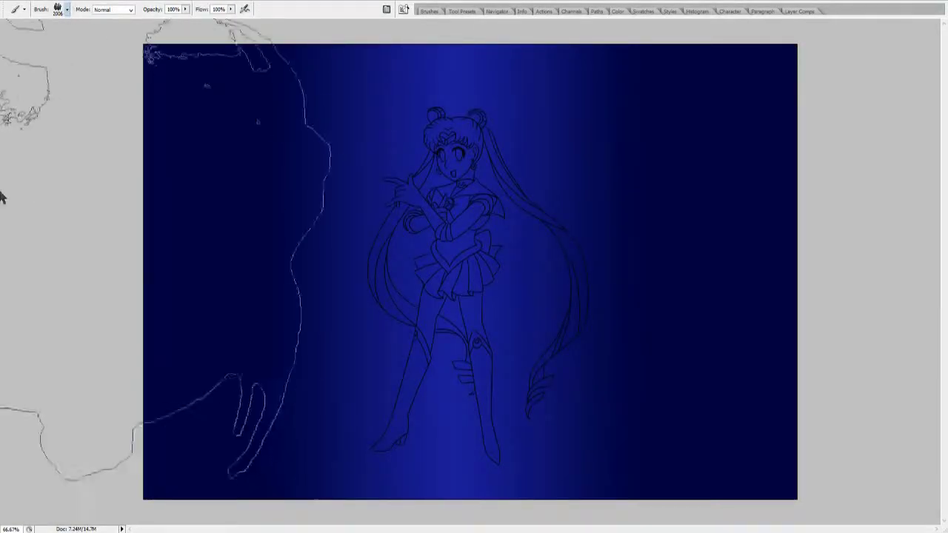
# Step: Stamp one large white crescent moon behind the figure with the crescent brush, opening toward the left
pyautogui.press('.')
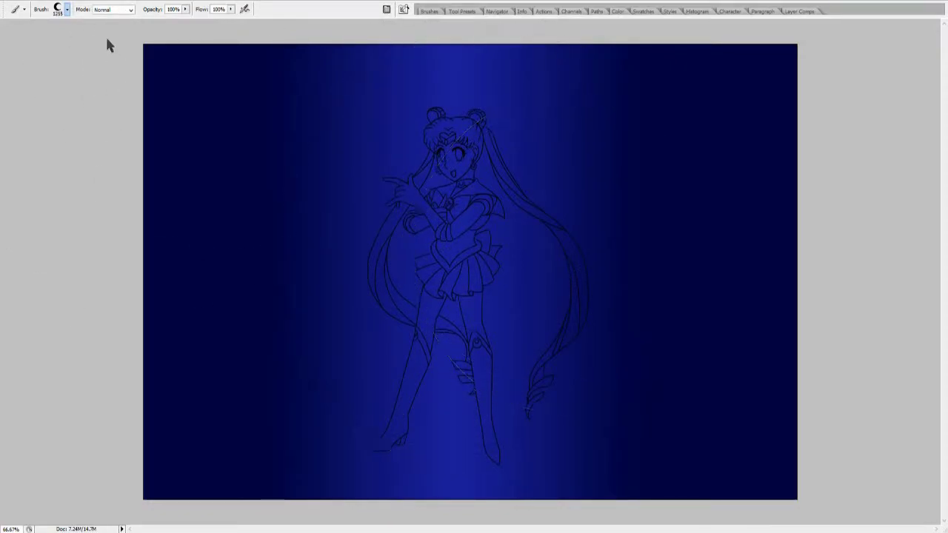
pyautogui.click(465, 265)
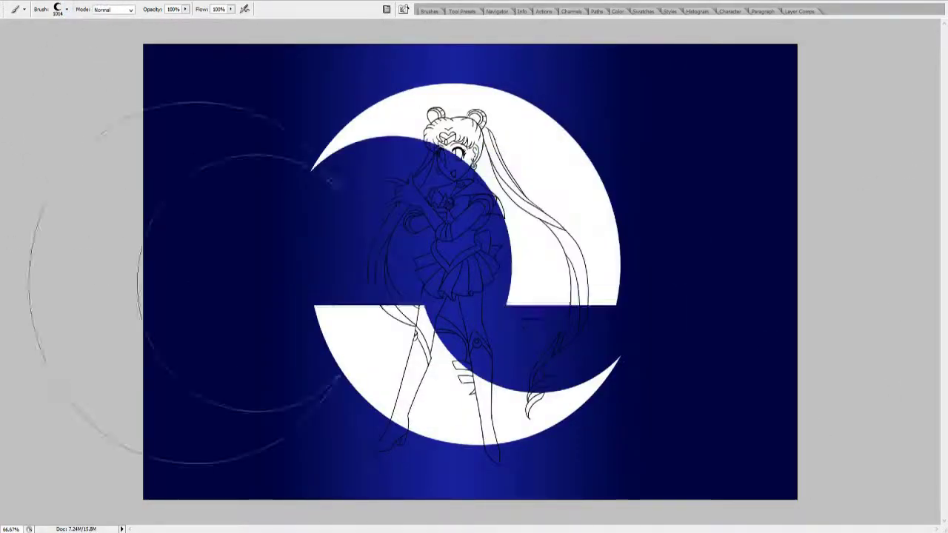
# Step: Stamp large red roses with different rose brushes by the right knee, on the crescent's upper right and around its lower right edge
pyautogui.press('.')
pyautogui.press('.')
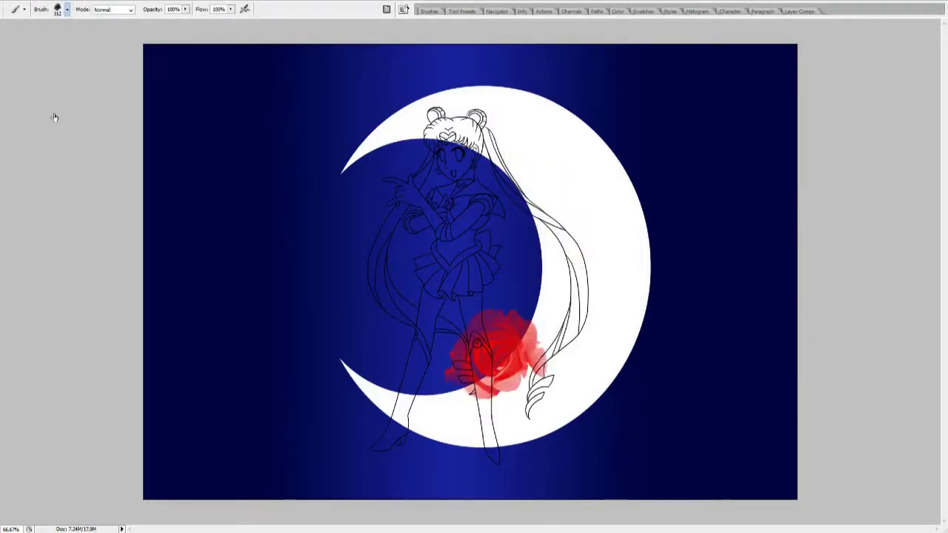
pyautogui.press('.')
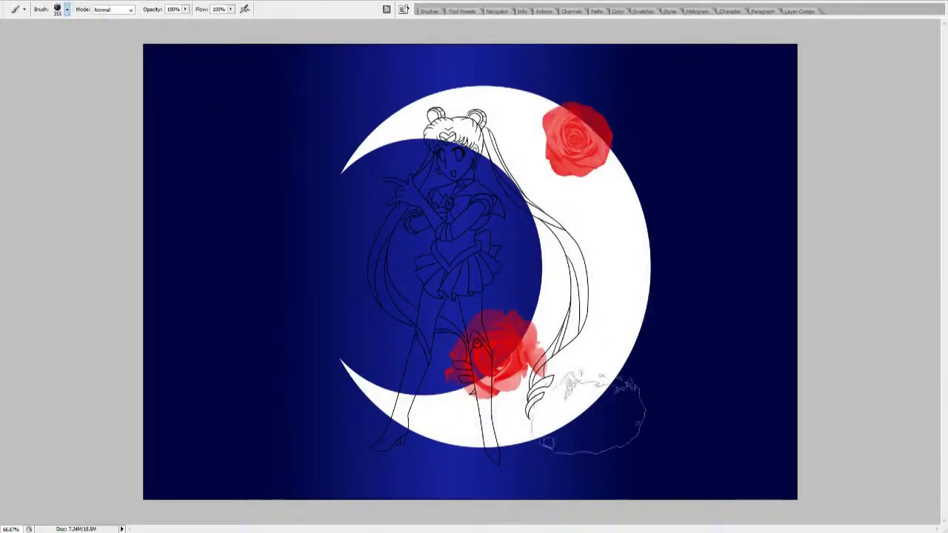
pyautogui.press('.')
pyautogui.press('.')
pyautogui.press('.')
pyautogui.press('.')
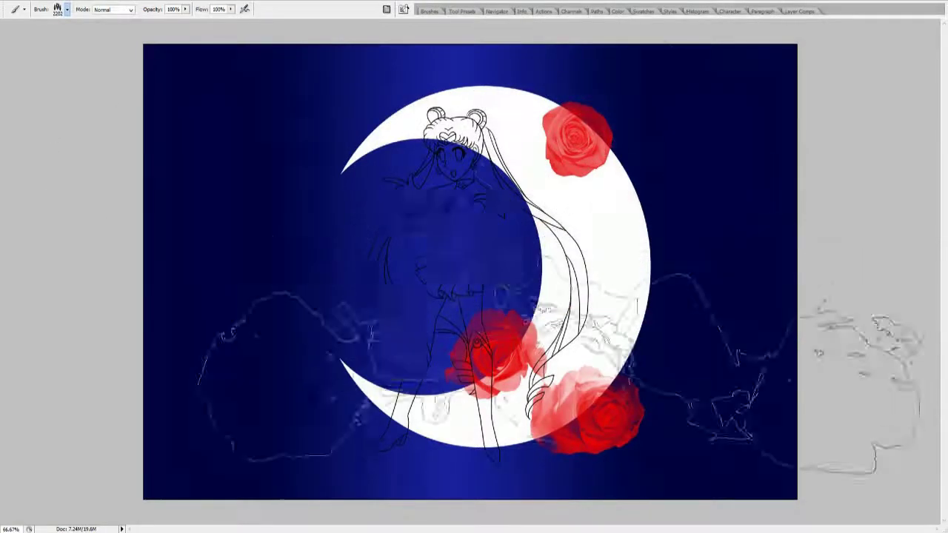
# Step: Pick another rose brush and stamp a small red rose behind the left side of the head
pyautogui.press('.')
pyautogui.press('.')
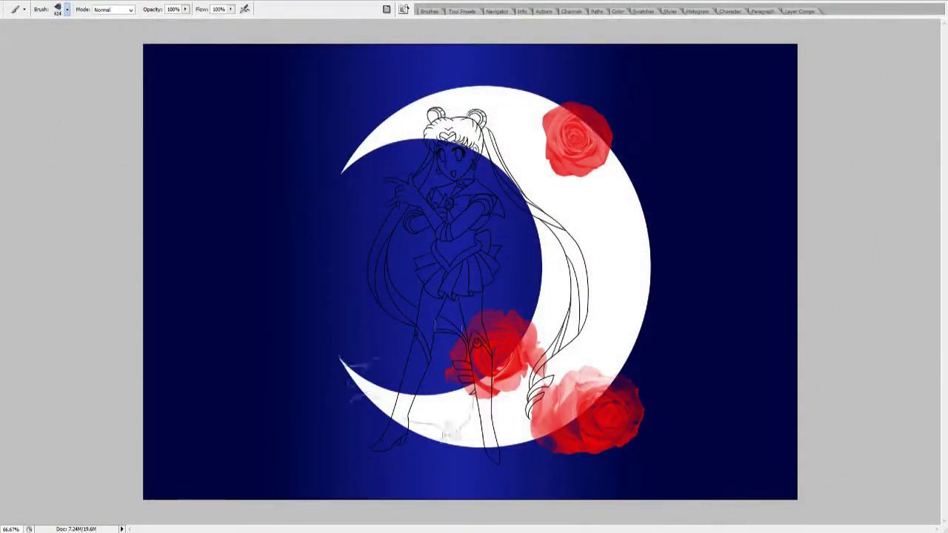
pyautogui.press('.')
pyautogui.press('.')
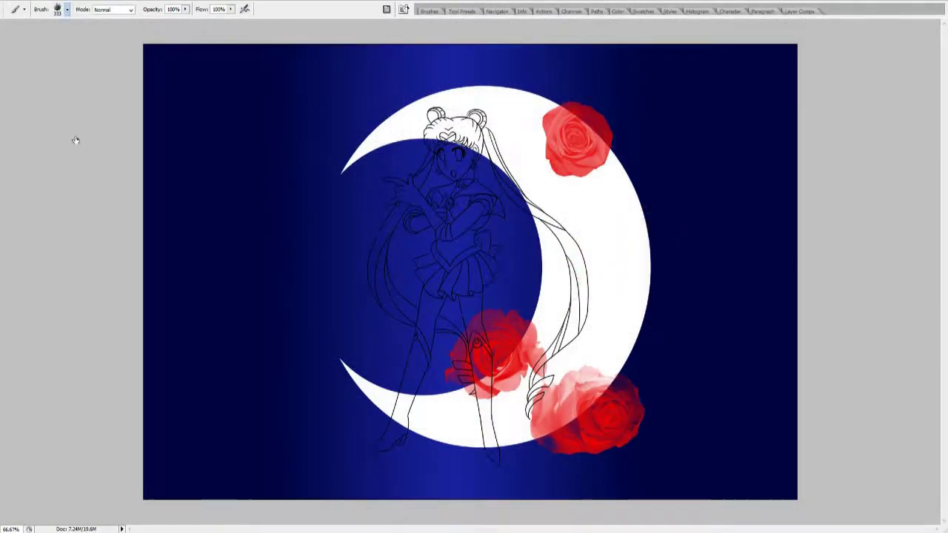
pyautogui.press('.')
pyautogui.press('.')
pyautogui.press('.')
pyautogui.press('.')
pyautogui.press('.')
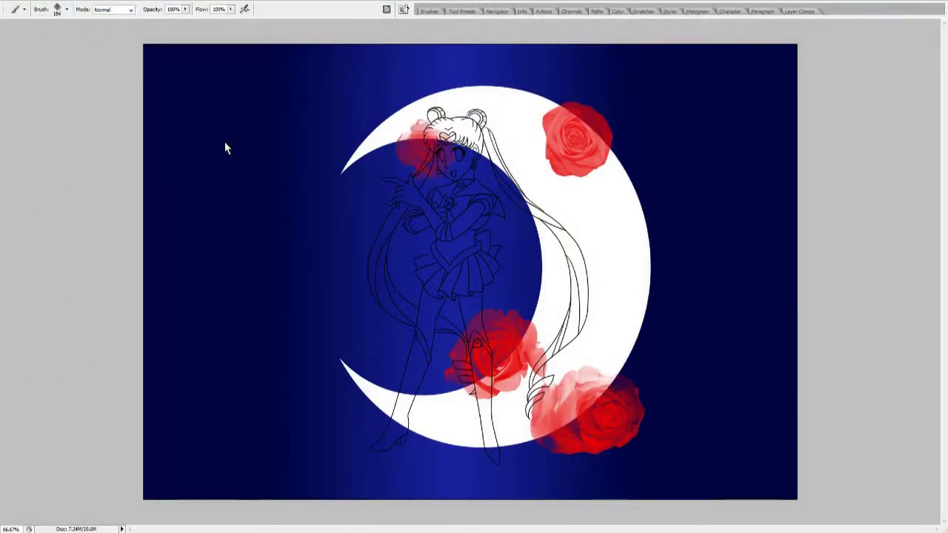
# Step: Stamp smaller red roses beside the face, between the boots on the lower crescent, and just below the upper right rose
pyautogui.press('.')
pyautogui.press('.')
pyautogui.press('.')
pyautogui.press('.')
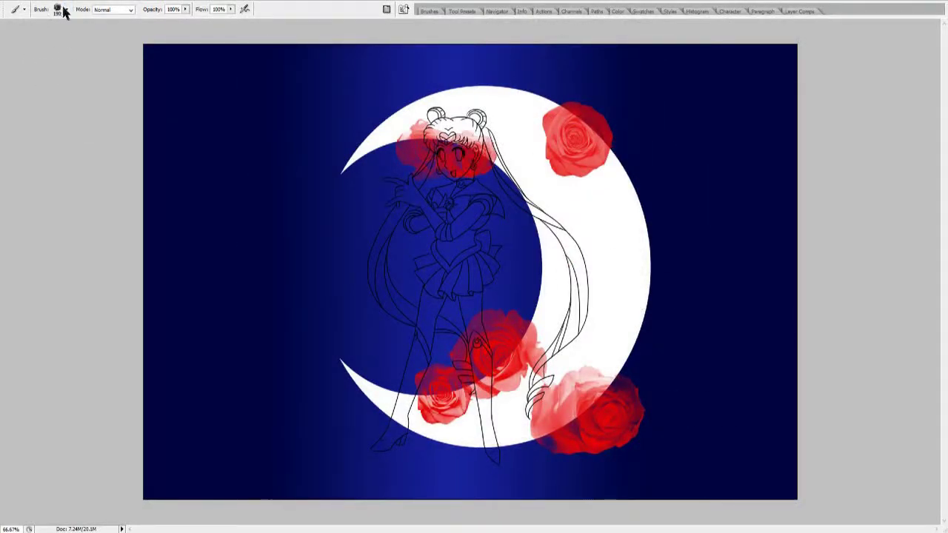
pyautogui.press('.')
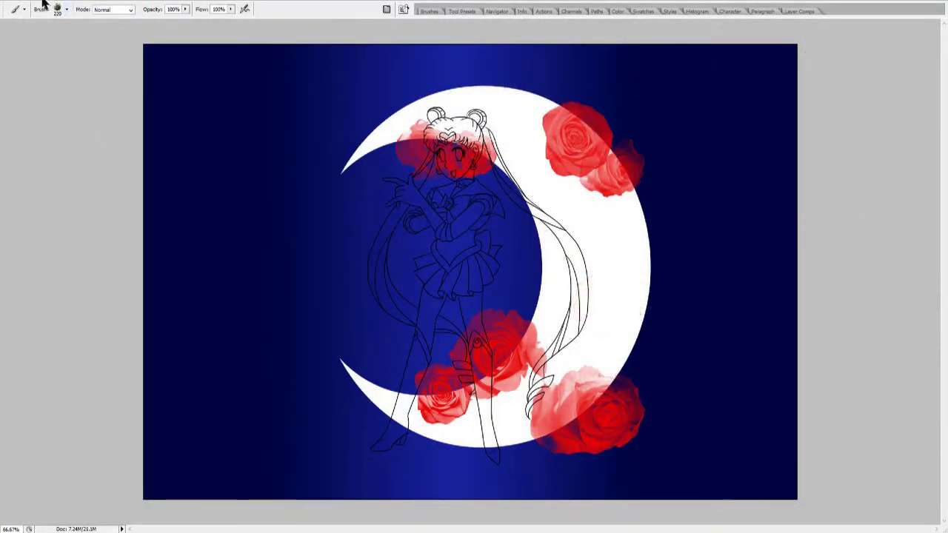
# Step: Stamp a medium rose on the crescent's right side and a large rose over the middle of the right pigtail
pyautogui.press('.')
pyautogui.click(609, 297)
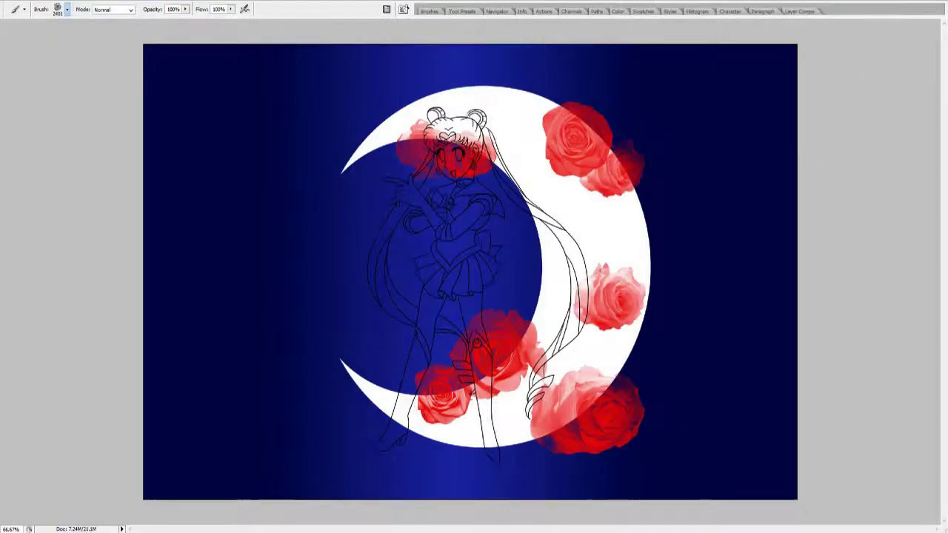
pyautogui.click(558, 248)
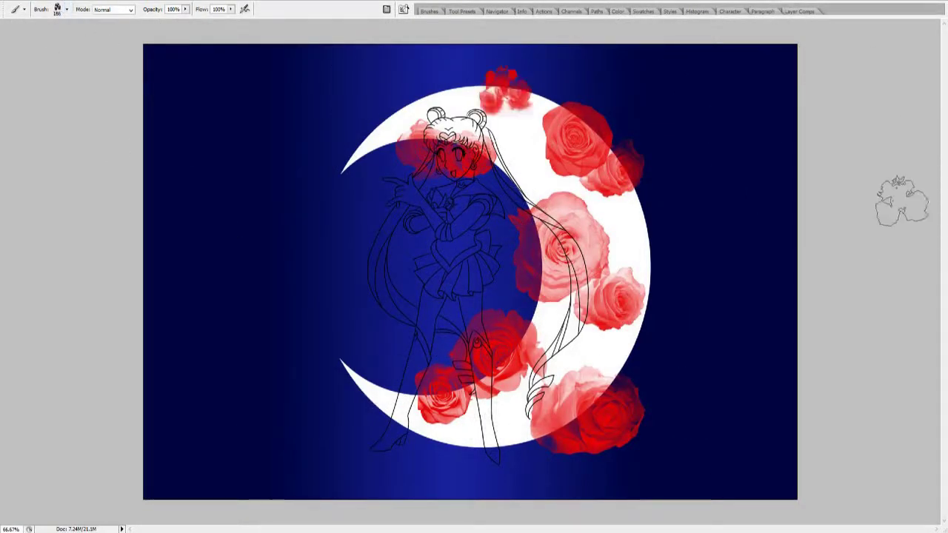
# Step: Stamp a small red rose on the crescent's top edge, above and to the right of the right bun
pyautogui.press('.')
pyautogui.press('.')
pyautogui.click(516, 98)
pyautogui.click(363, 143)
pyautogui.hotkey('ctrl', 'z')
pyautogui.press('.')
pyautogui.press('.')
pyautogui.click(487, 444)
# Step: Adjust the roses' layer effects, trying Satin and repositioning an effect directly on the canvas
pyautogui.press('h')
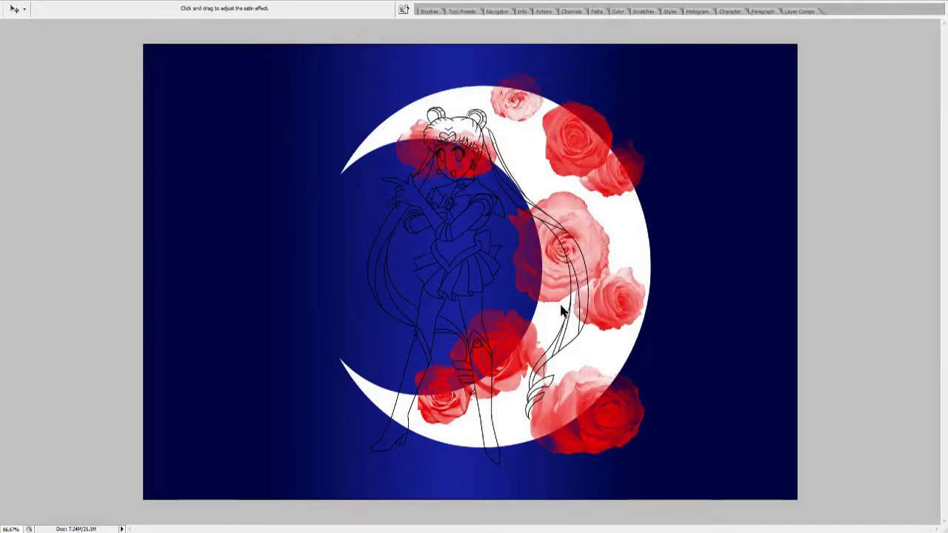
pyautogui.press('Return')
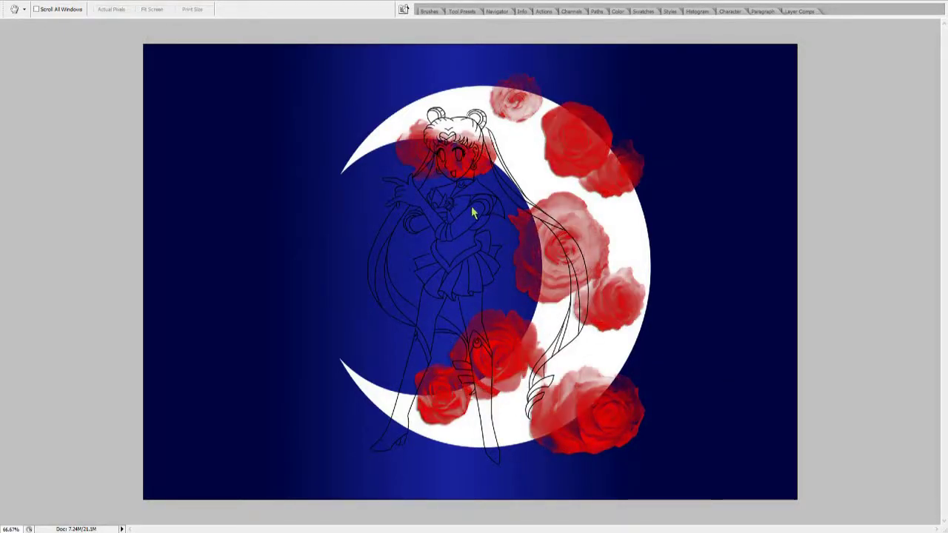
pyautogui.moveTo(570, 266); pyautogui.dragTo(624, 375)
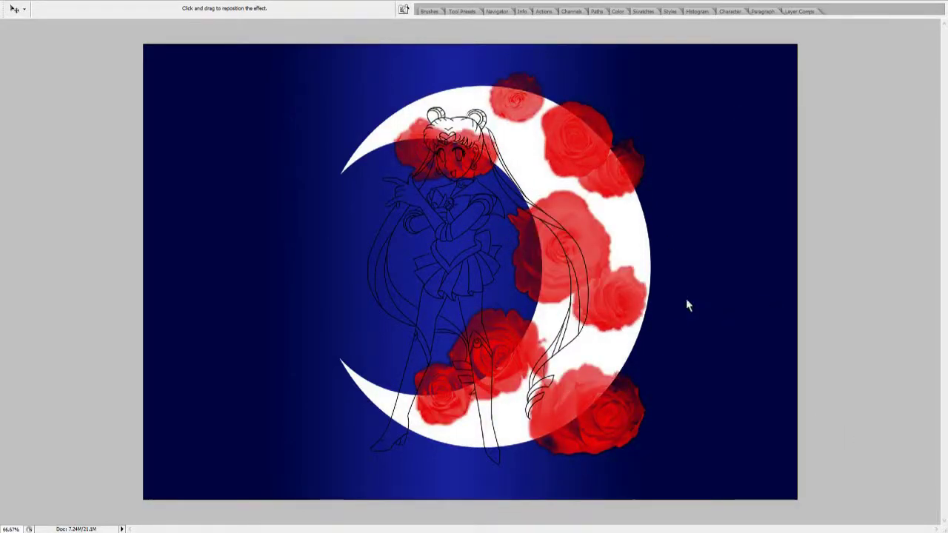
pyautogui.press('Return')
# Step: Stamp translucent light blue bubbles in the upper left, upper right, large beside the left pigtail, and small overlapping that pigtail
pyautogui.press('b')
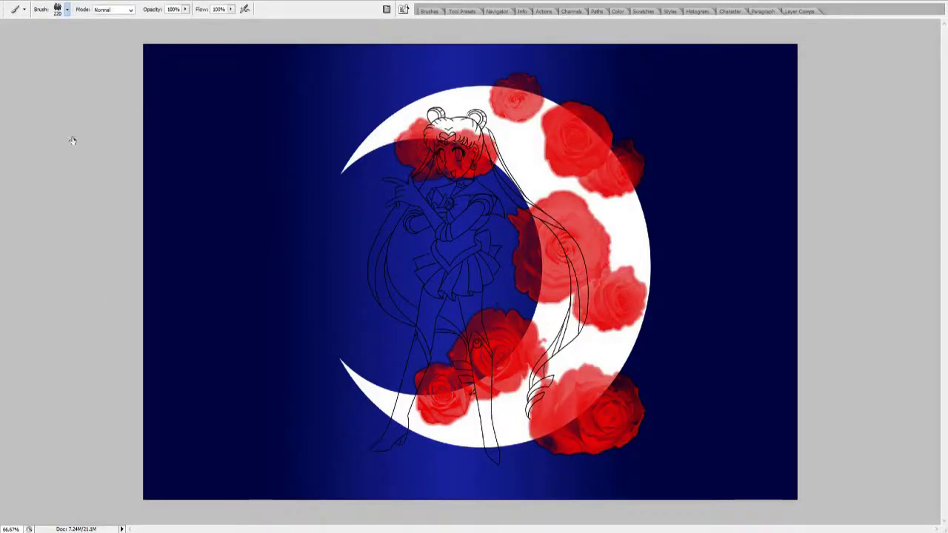
pyautogui.click(209, 79)
pyautogui.click(326, 274)
pyautogui.click(666, 45)
pyautogui.click(394, 304)
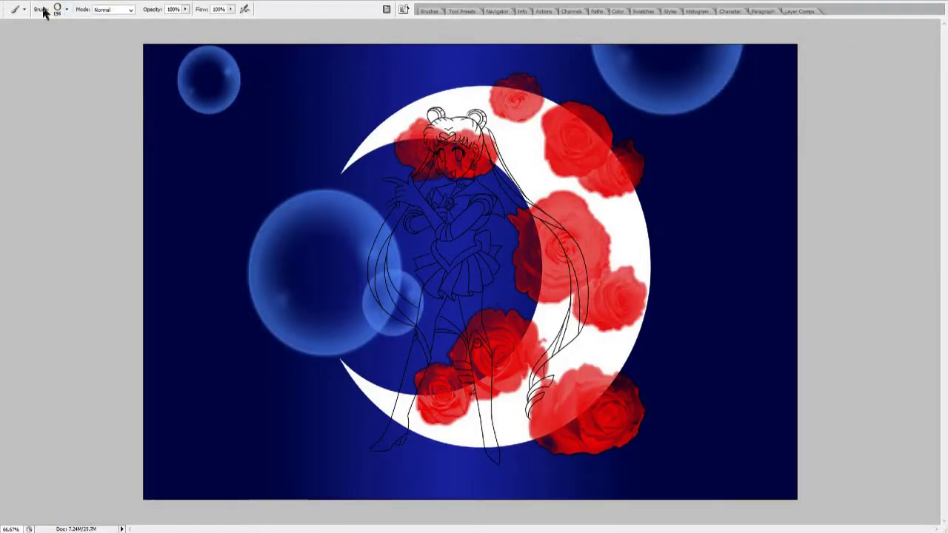
# Step: Stamp more blue bubbles in the lower left corner, behind the crescent's upper tip, along the right side and near the left edge
pyautogui.click(175, 412)
pyautogui.click(380, 113)
pyautogui.click(618, 374)
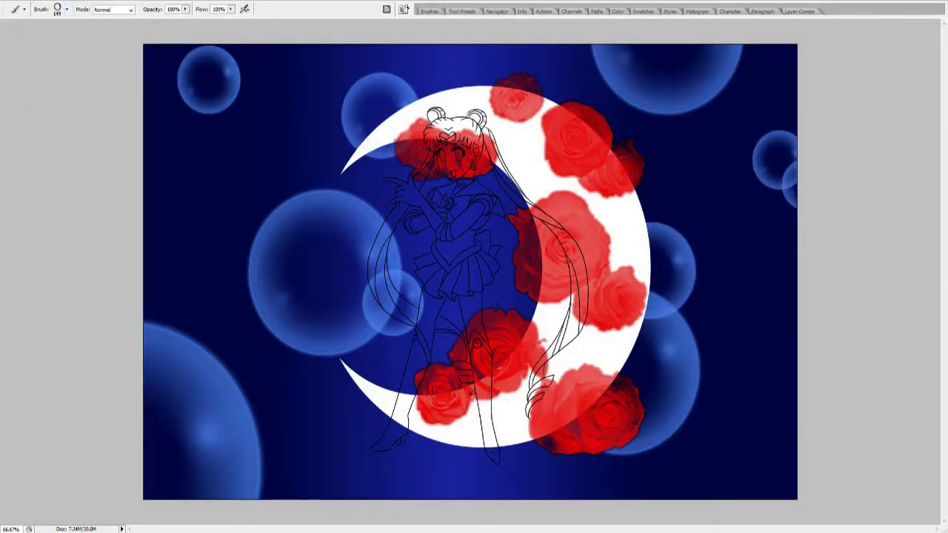
pyautogui.click(766, 381)
pyautogui.click(729, 472)
pyautogui.click(181, 194)
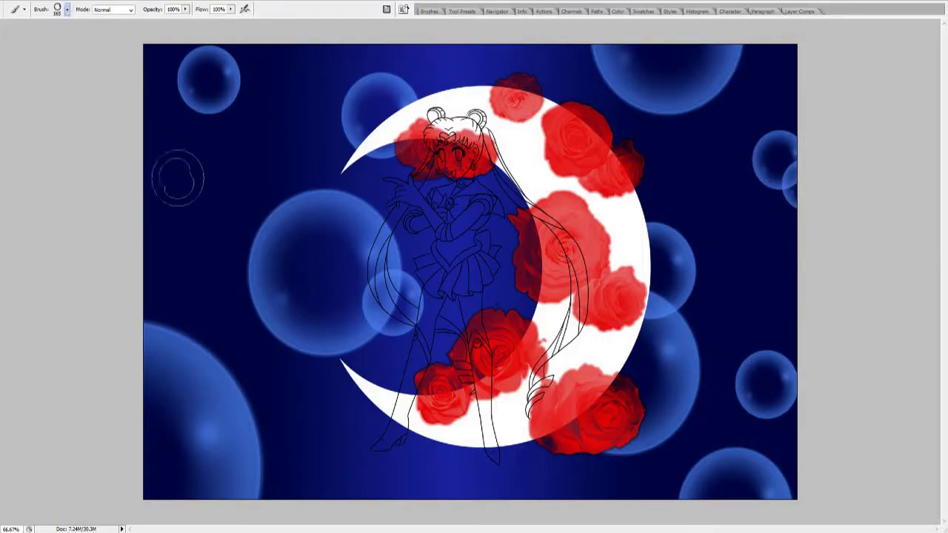
# Step: Scatter small blue bubbles along the top edge, left of the crescent, below the boots and in the gaps on the right
pyautogui.click(299, 56)
pyautogui.click(747, 254)
pyautogui.click(389, 478)
pyautogui.click(464, 50)
pyautogui.click(307, 392)
pyautogui.click(294, 136)
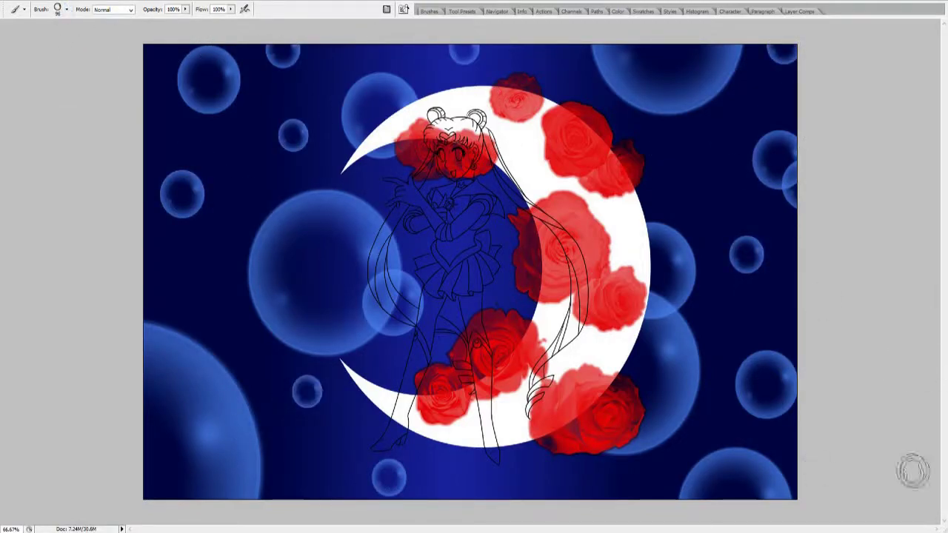
pyautogui.click(703, 160)
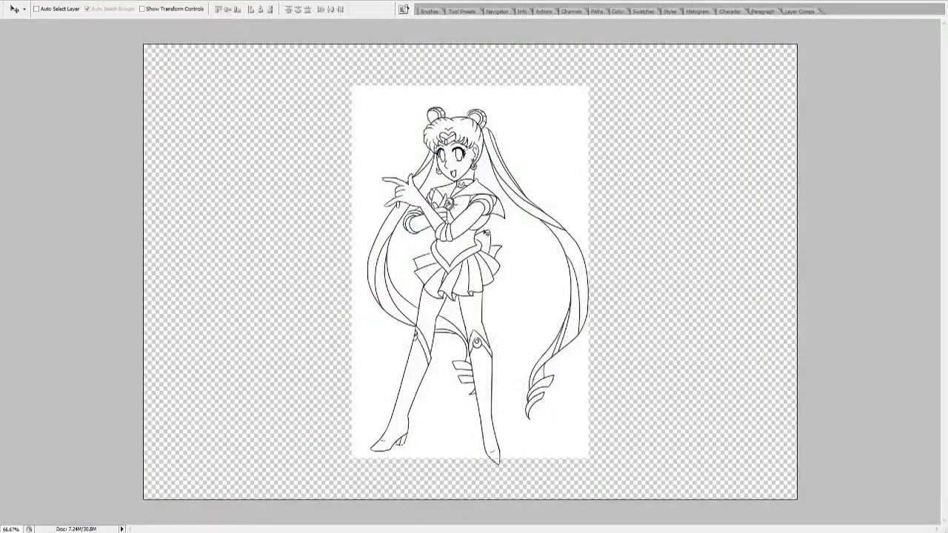
# Step: Isolate the line art, select the sailor collar and skirt areas with the Magic Wand, and fill them with dark blue
pyautogui.moveTo(530, 220); pyautogui.dragTo(538, 241)
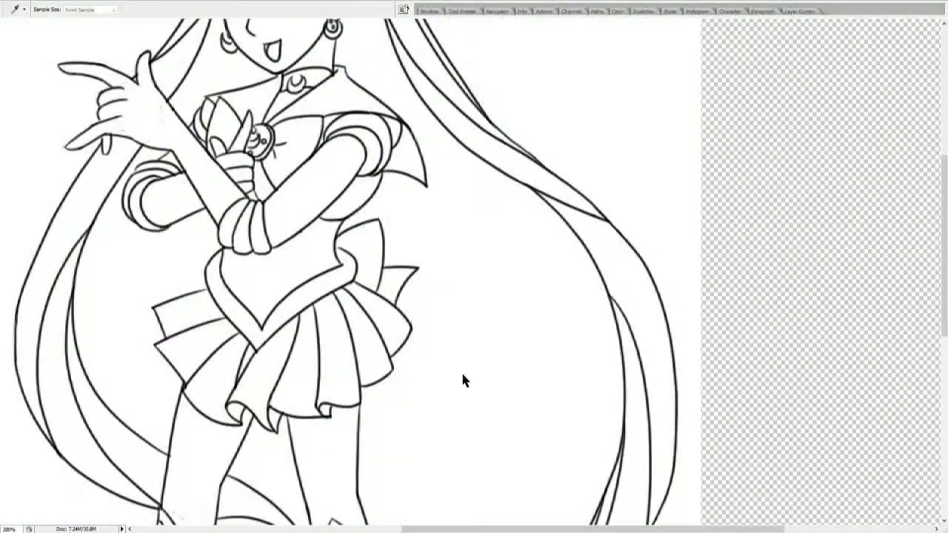
pyautogui.press('w')
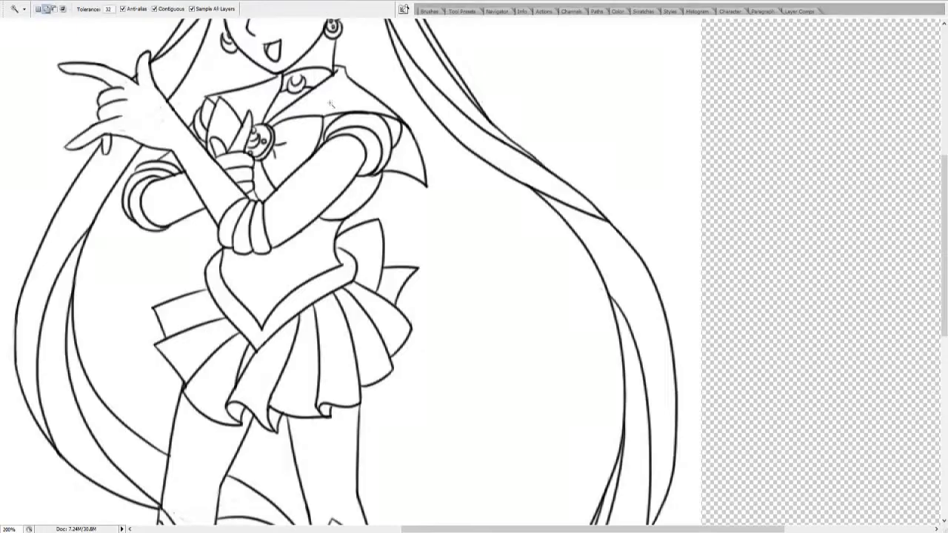
pyautogui.click(222, 100)
pyautogui.click(186, 338)
pyautogui.scroll(3, 296, 296)
pyautogui.press('g')
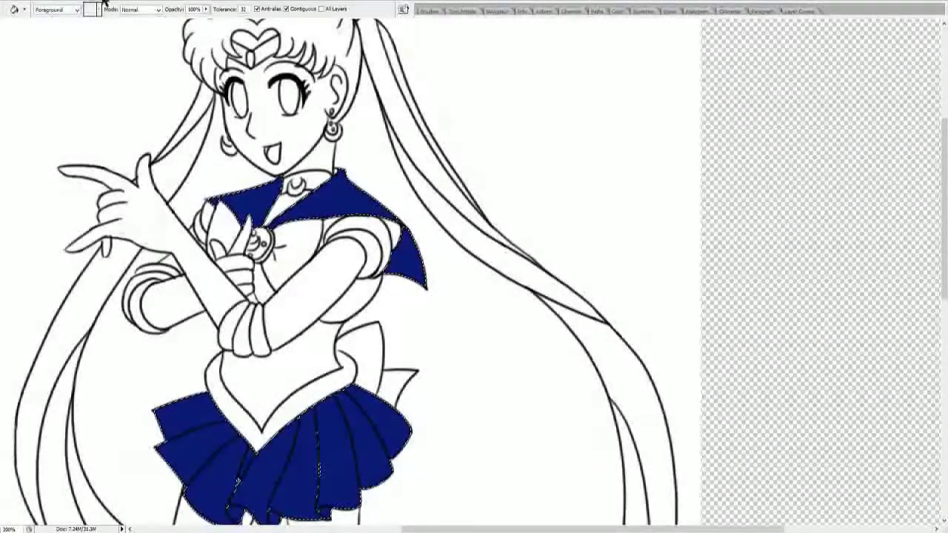
# Step: Select the bows, choker, glove cuffs, bun ornaments and forehead jewel with the Magic Wand and fill them with red
pyautogui.keyDown('shift'); pyautogui.click(250, 319); pyautogui.keyUp('shift')
pyautogui.hscroll(-5, 473, 296)
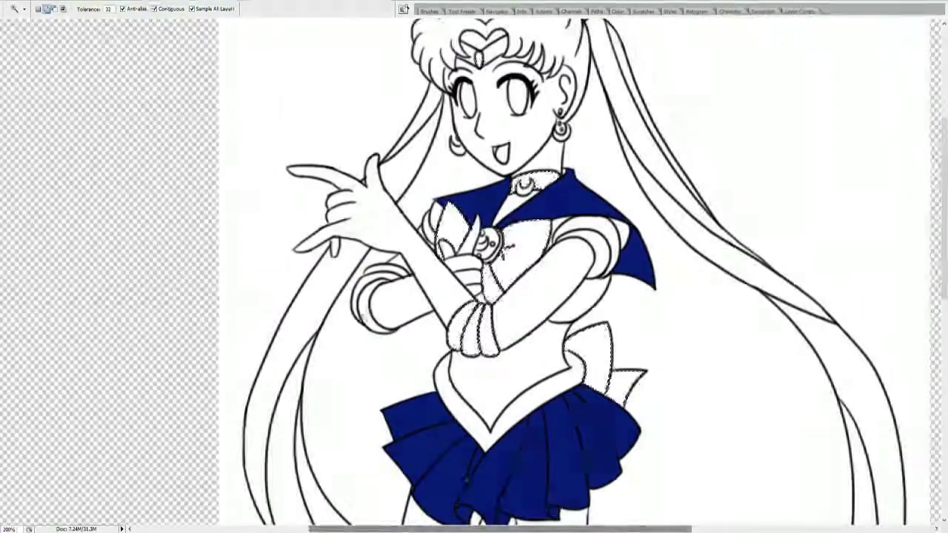
pyautogui.scroll(-10, 707, 276)
pyautogui.scroll(5, 707, 276)
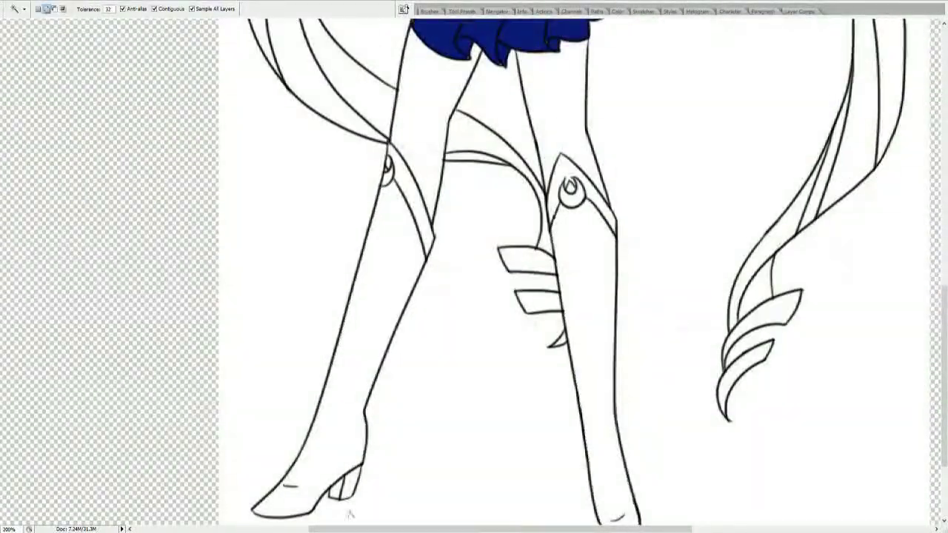
pyautogui.scroll(5, 385, 222)
pyautogui.press('i')
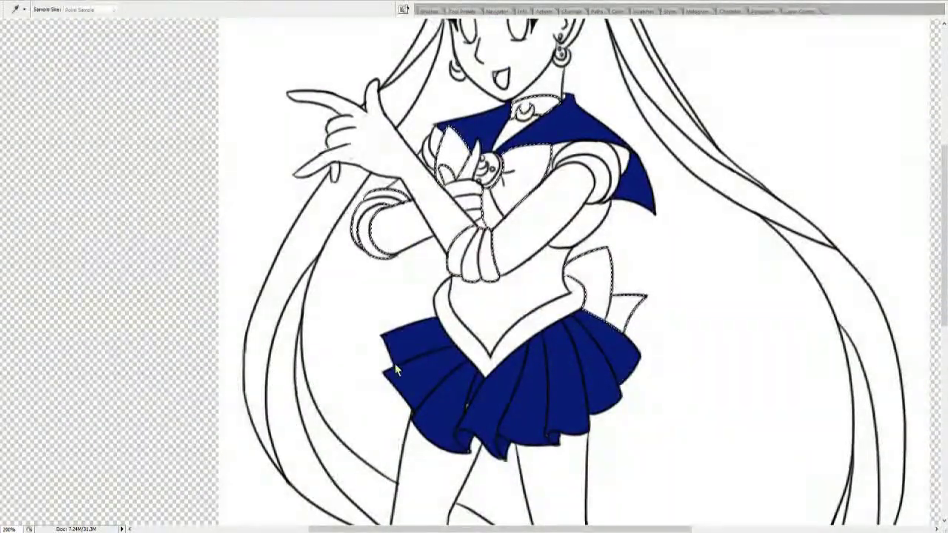
pyautogui.press('g')
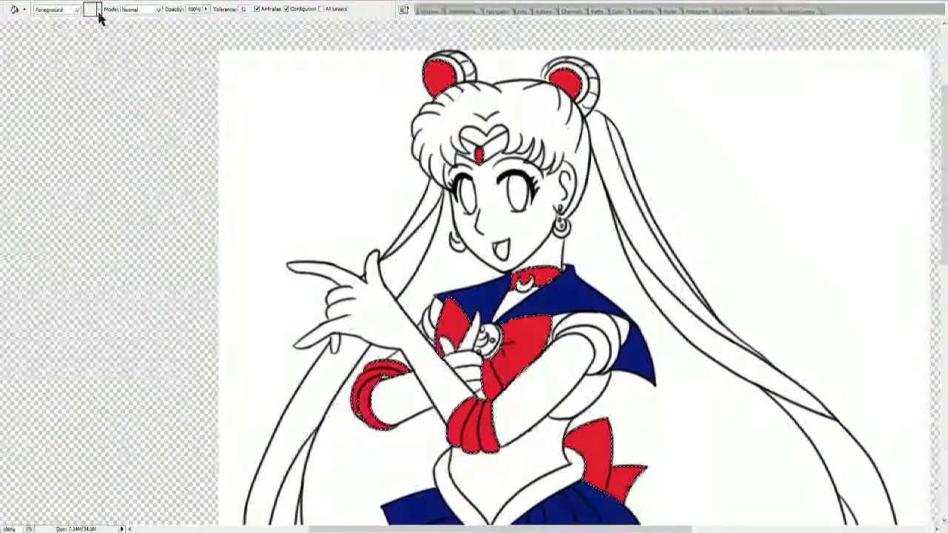
# Step: Select the hair, buns and both long pigtails with the Magic Wand and fill them with golden yellow
pyautogui.press('w')
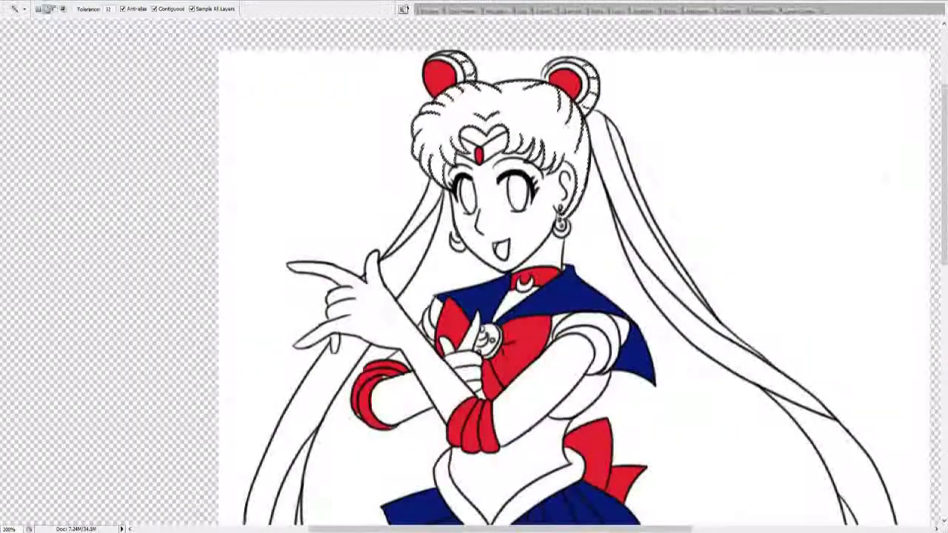
pyautogui.scroll(-5, 864, 402)
pyautogui.click(864, 402)
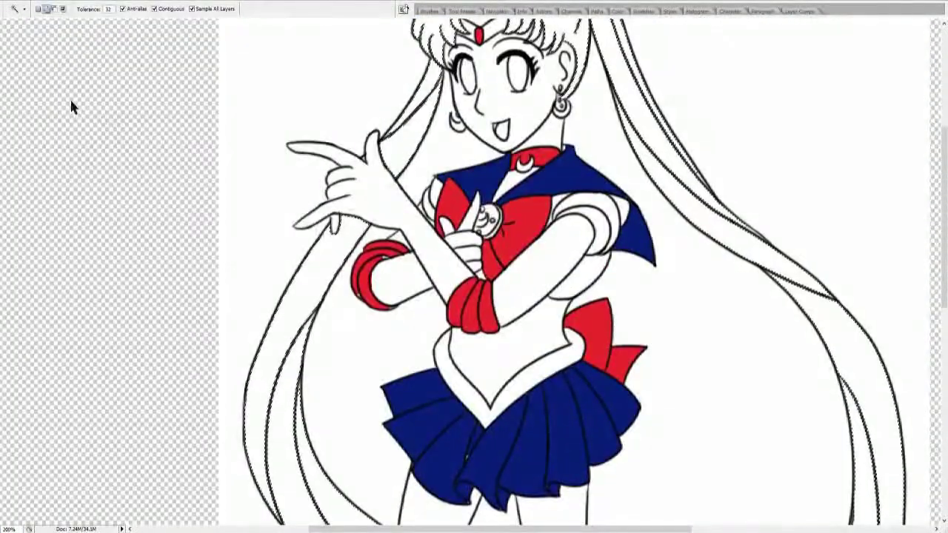
pyautogui.press('g')
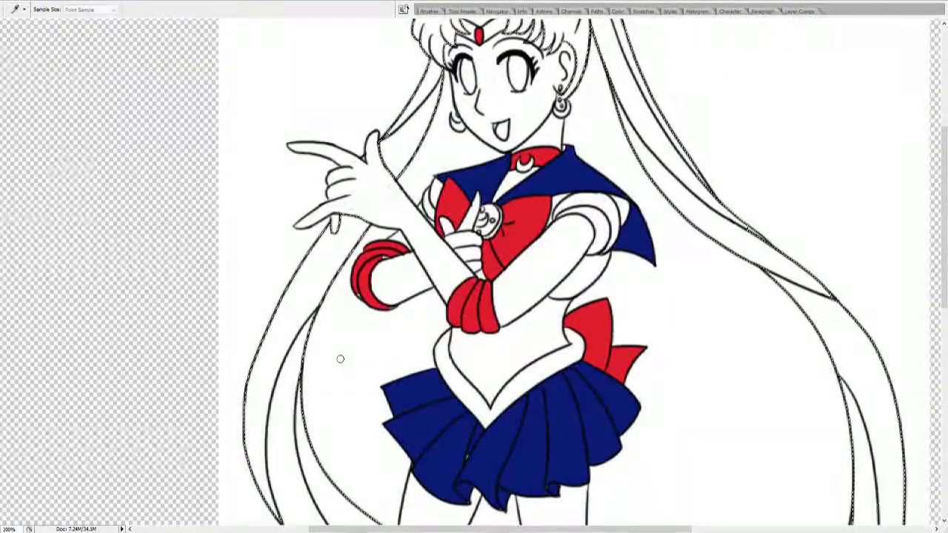
pyautogui.click(319, 275)
pyautogui.scroll(3, 319, 275)
pyautogui.hotkey('ctrl', 'z')
pyautogui.hotkey('ctrl', 'z')
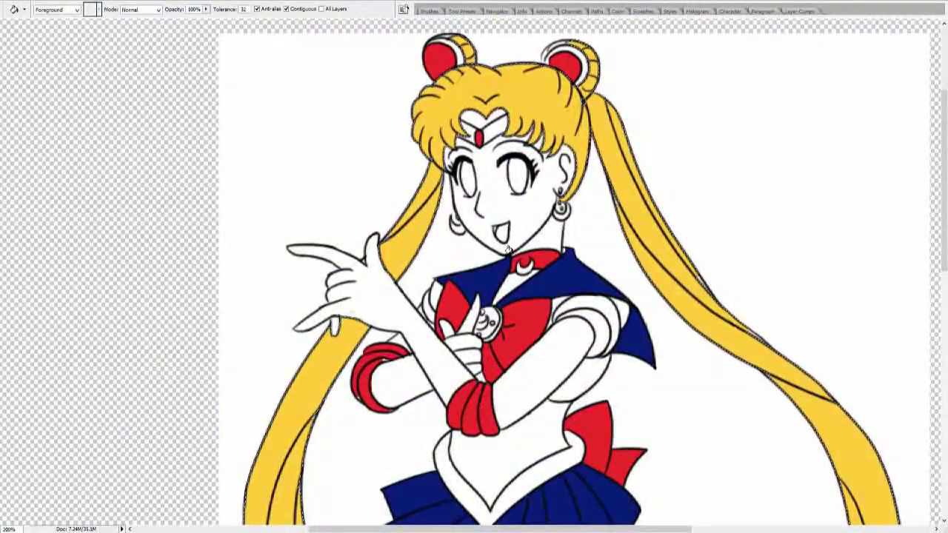
# Step: Select the face, neck, arms and legs with the Magic Wand and fill them with a light peach skin tone
pyautogui.scroll(2, 406, 167)
pyautogui.press('w')
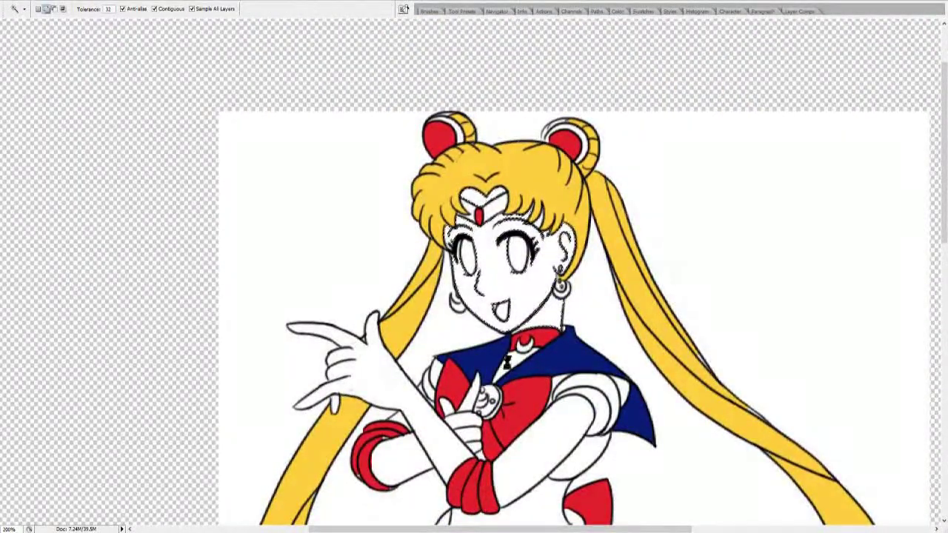
pyautogui.scroll(-4, 518, 296)
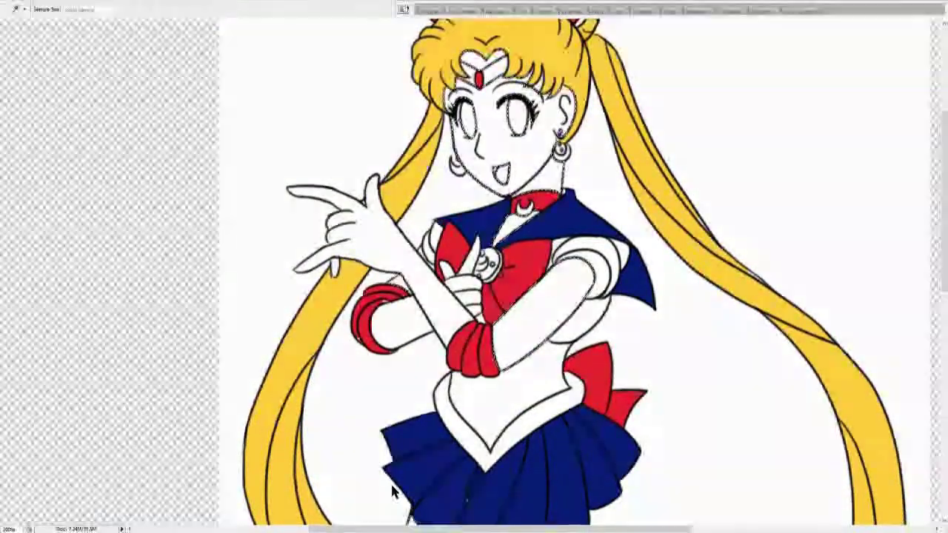
pyautogui.hotkey('alt', 'BackSpace')
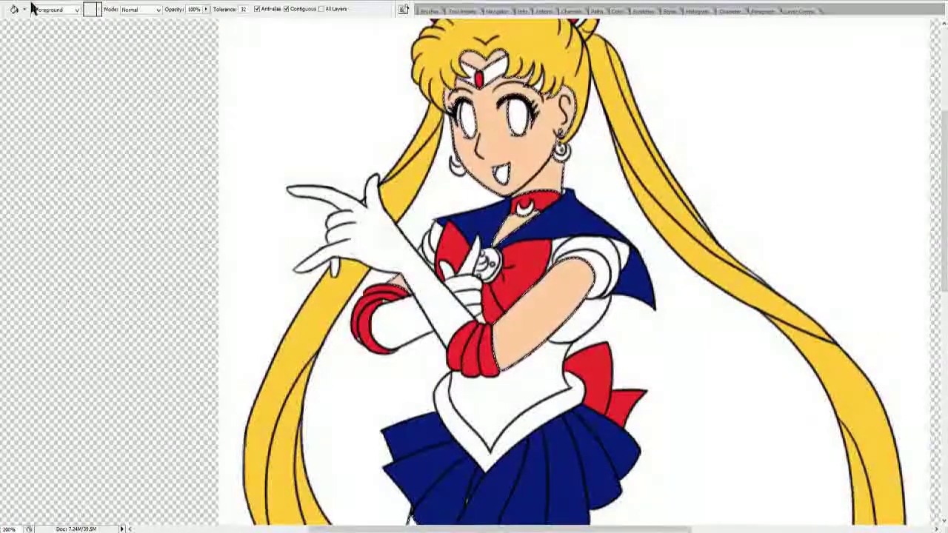
pyautogui.scroll(-4, 167, 191)
pyautogui.scroll(4, 190, 395)
# Step: Brush both irises dark blue and paint the surrounding eye areas white
pyautogui.press('z')
pyautogui.click(445, 265)
pyautogui.click(445, 265)
pyautogui.press('i')
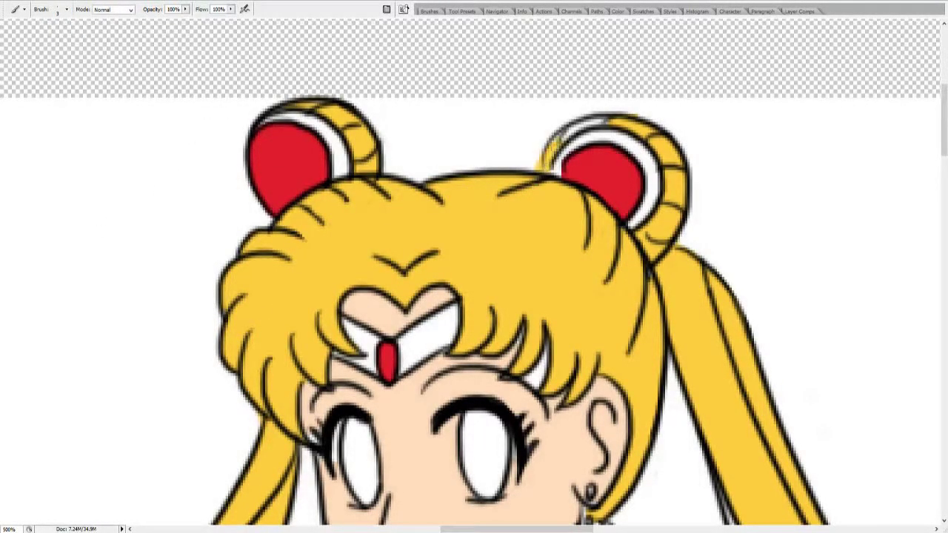
pyautogui.scroll(-5, 628, 104)
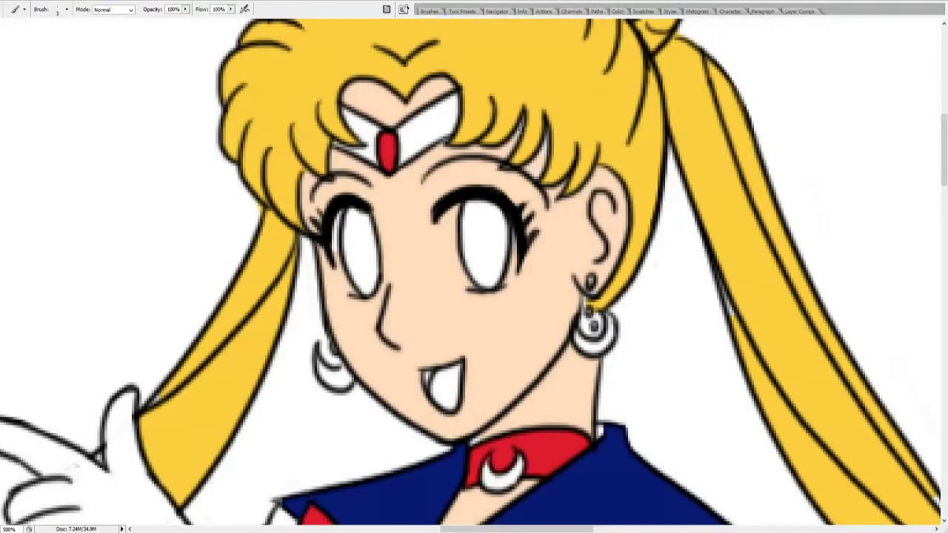
pyautogui.moveTo(372, 265); pyautogui.dragTo(359, 244)
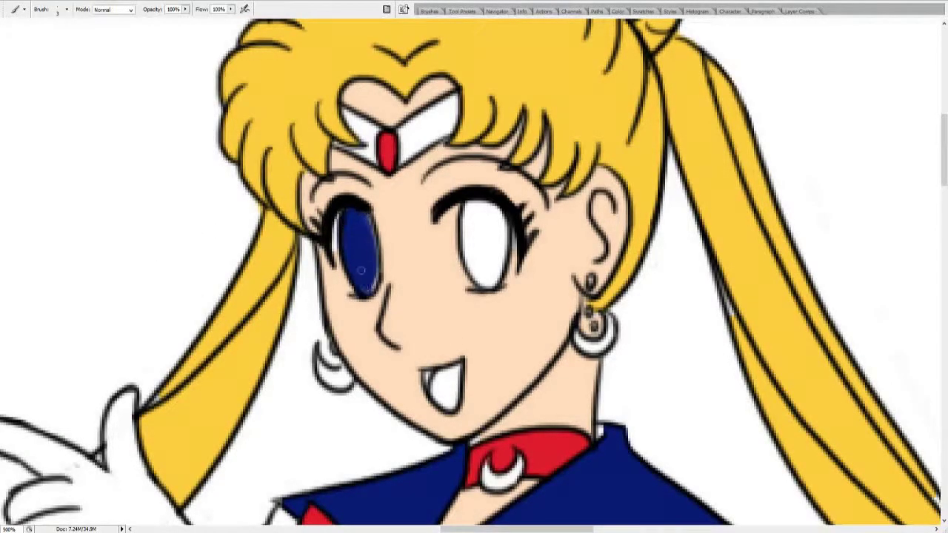
pyautogui.moveTo(485, 277); pyautogui.dragTo(501, 245)
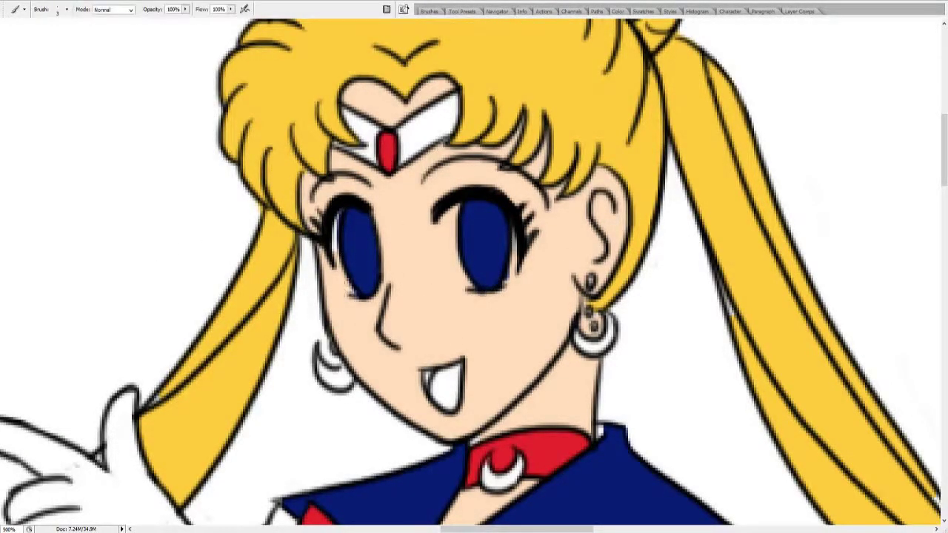
pyautogui.moveTo(447, 283); pyautogui.dragTo(458, 206)
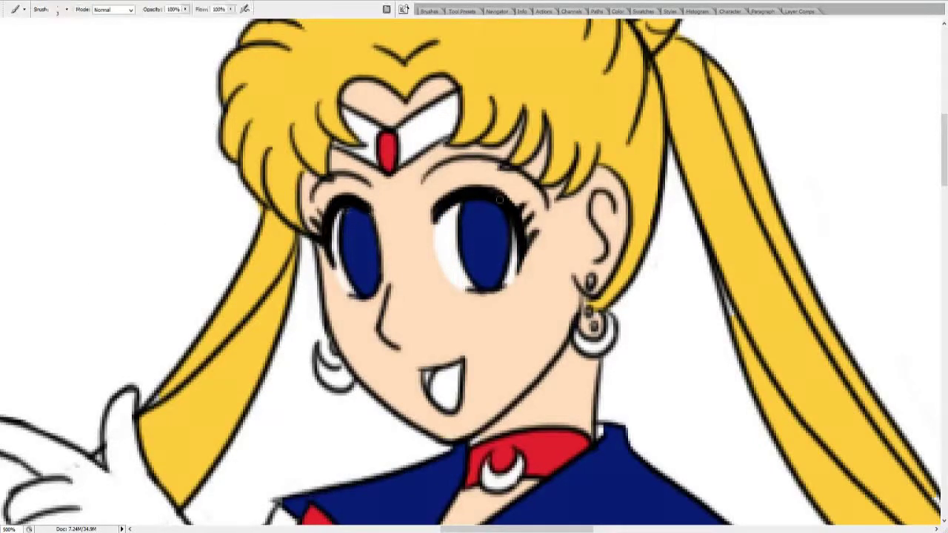
# Step: Paint the tongue pink and the corner of the open mouth a darker pink
pyautogui.moveTo(435, 399); pyautogui.dragTo(440, 377)
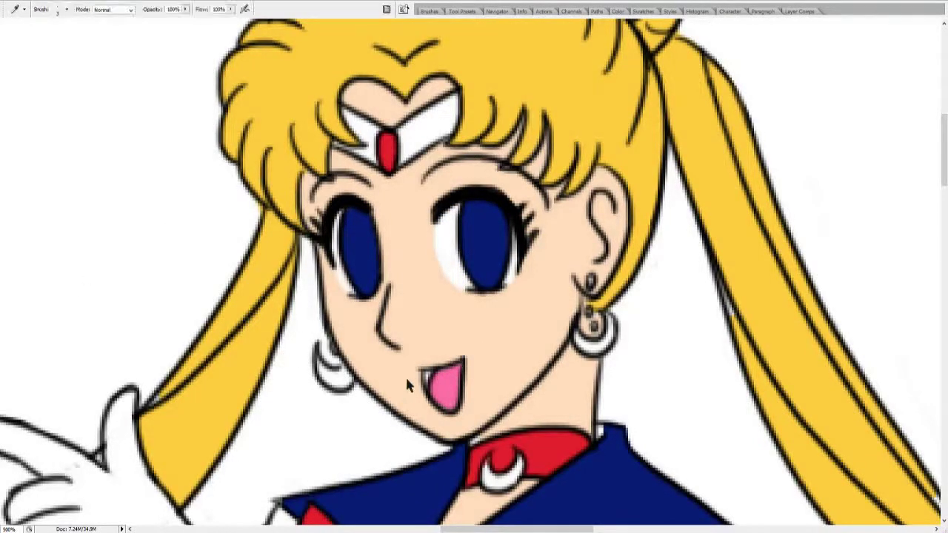
pyautogui.press('i')
pyautogui.press('b')
# Step: Brush the tiara, crescent earrings, choker crescent and chest brooch golden orange
pyautogui.moveTo(450, 104); pyautogui.dragTo(409, 152)
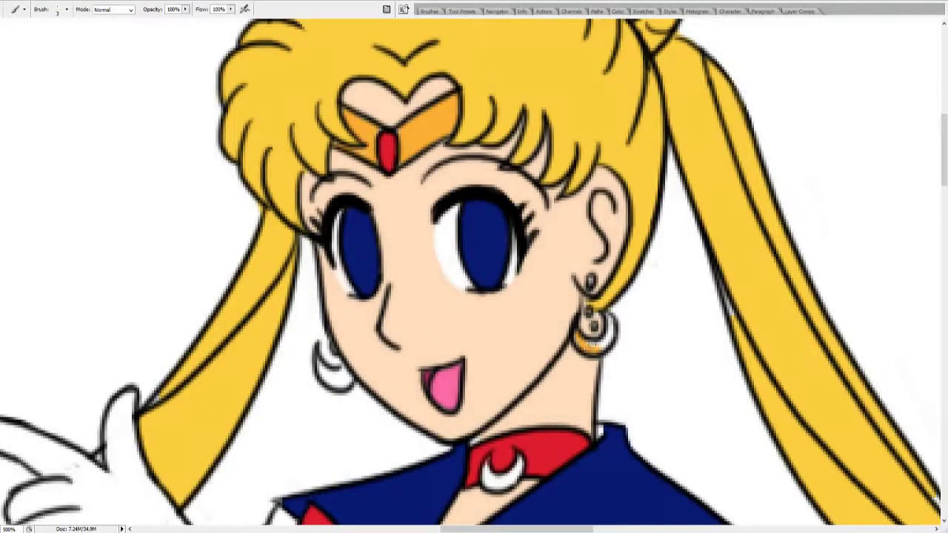
pyautogui.press('i')
pyautogui.press('b')
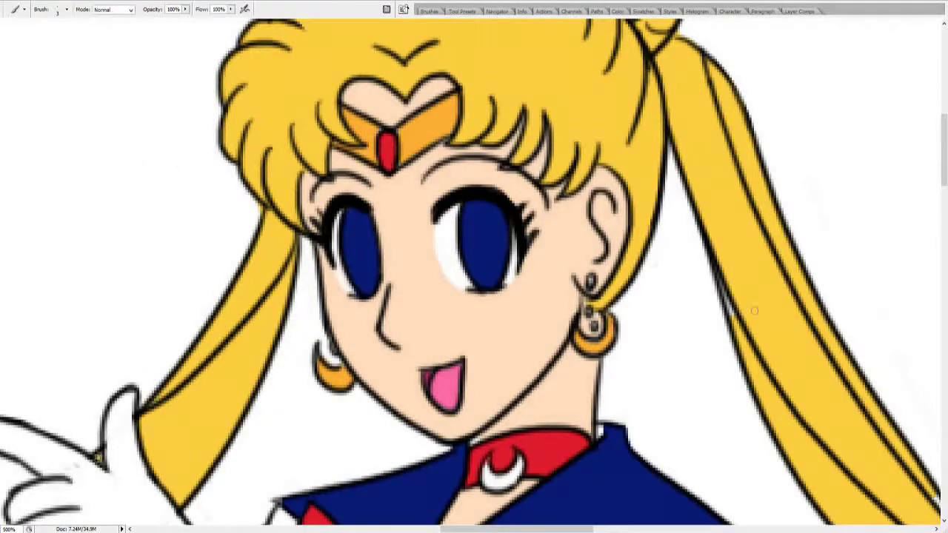
pyautogui.scroll(-4, 474, 267)
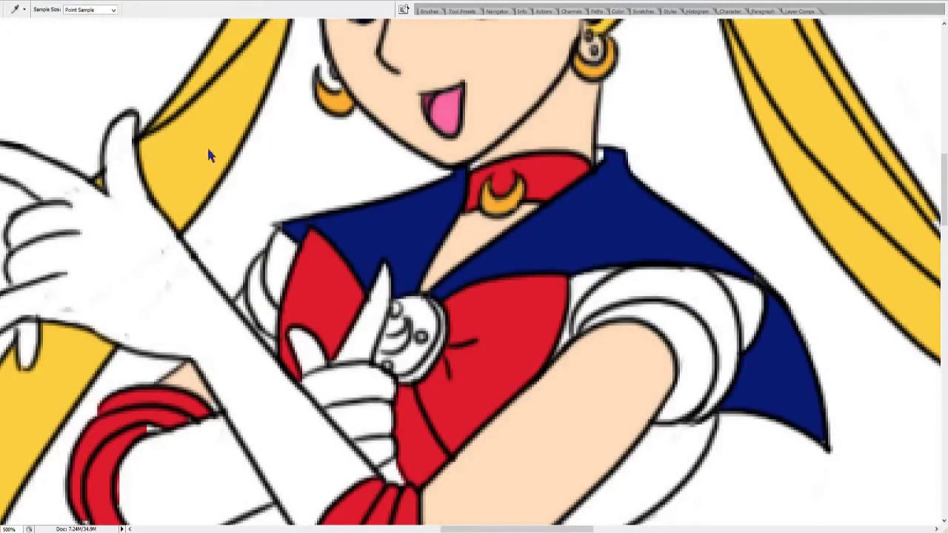
pyautogui.hscroll(-3, 114, 168)
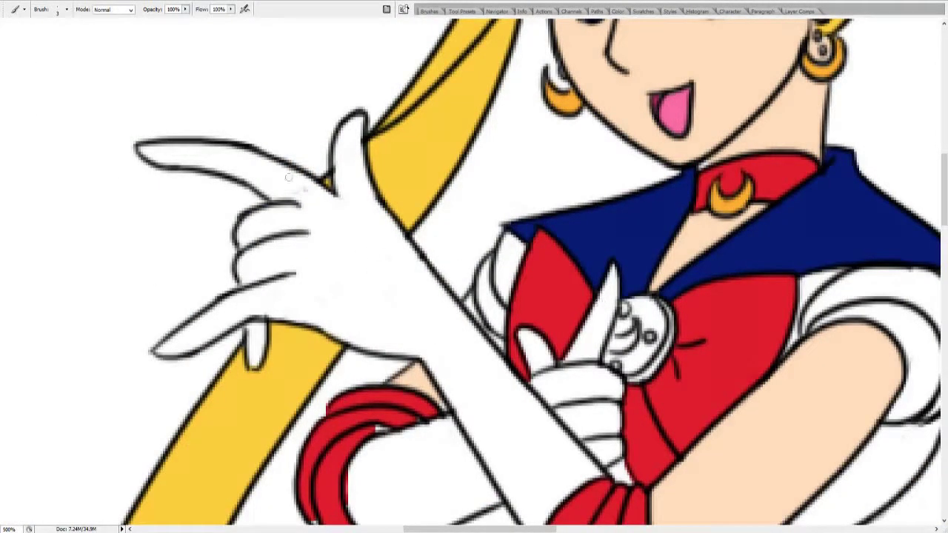
pyautogui.moveTo(613, 356); pyautogui.dragTo(630, 315)
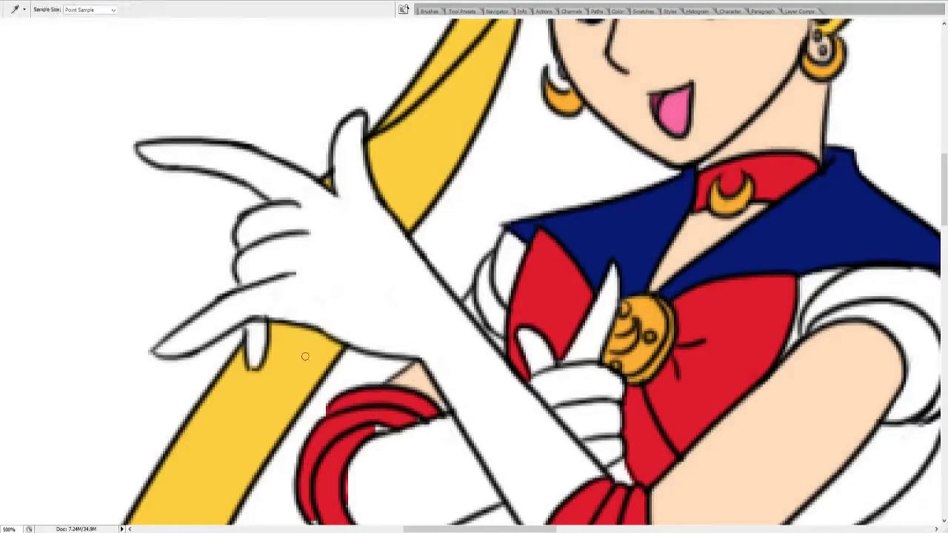
# Step: Paint a brooch gem pink and brush over the unfilled gaps in the glove cuffs and skirt pleats in matching colours
pyautogui.scroll(-4, 474, 266)
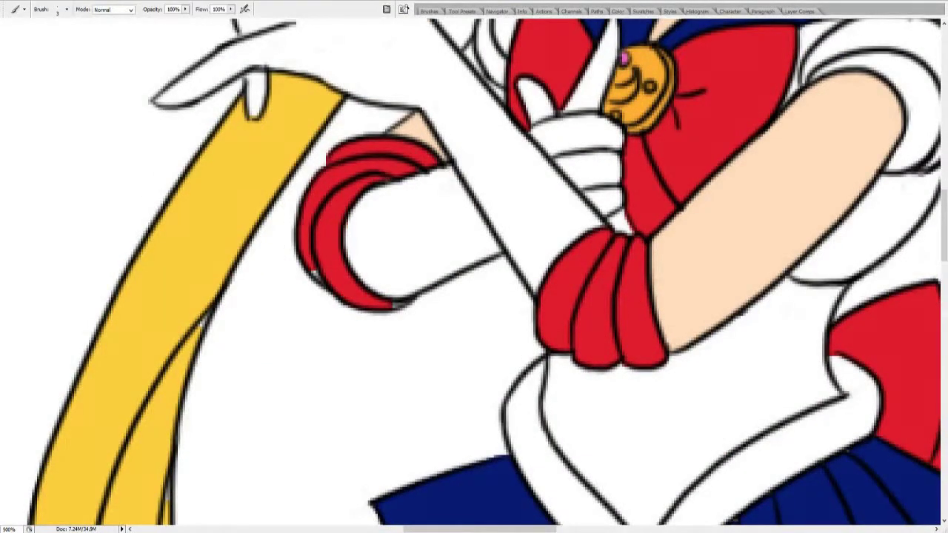
pyautogui.hscroll(5, 330, 146)
pyautogui.scroll(2, 394, 152)
pyautogui.scroll(-4, 395, 152)
pyautogui.scroll(-4, 395, 152)
pyautogui.hscroll(-6, 625, 256)
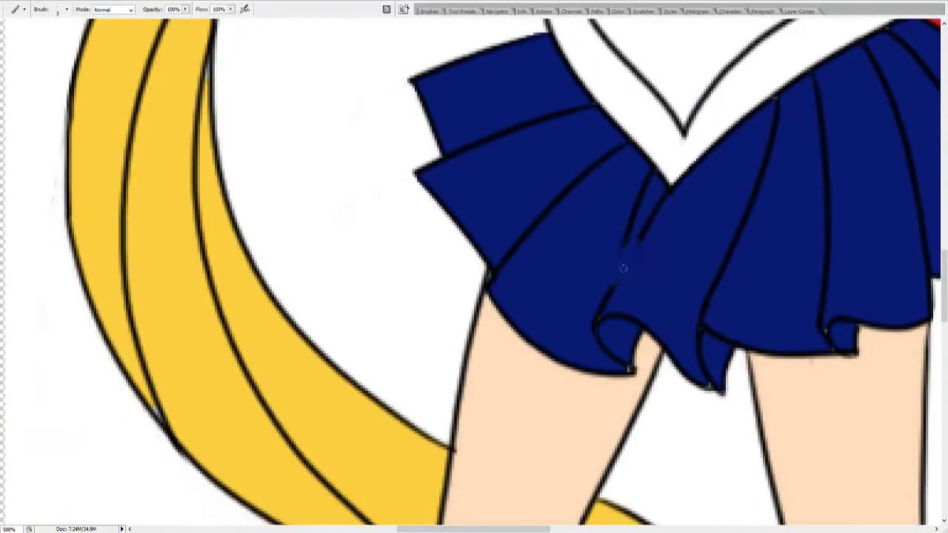
pyautogui.hscroll(5, 704, 383)
pyautogui.hscroll(-4, 592, 399)
pyautogui.scroll(-3, 436, 424)
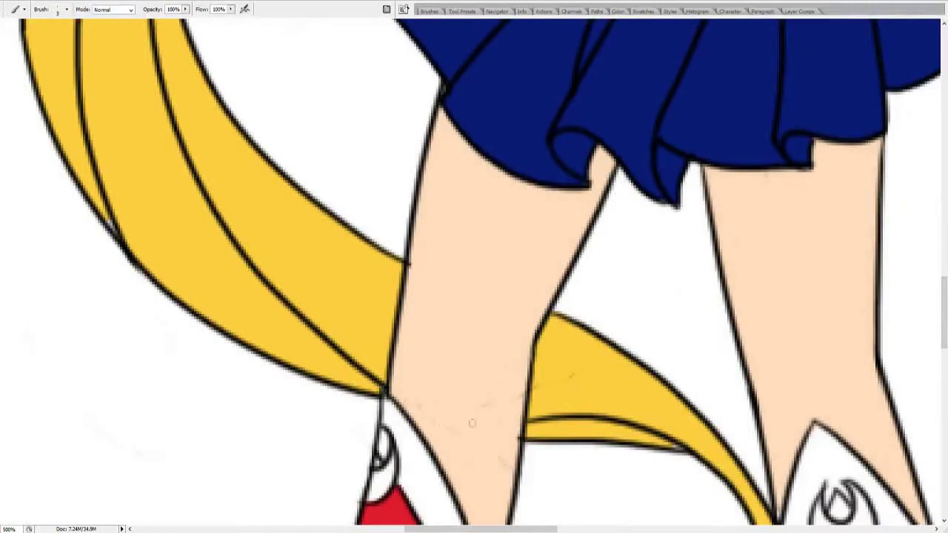
# Step: Paint the crescent ornaments at the tops of both boots golden orange
pyautogui.scroll(-5, 456, 316)
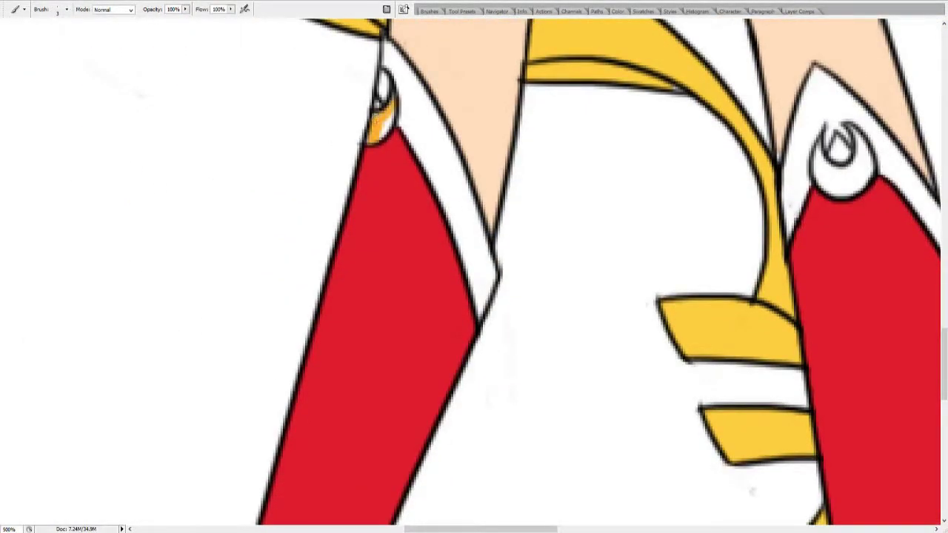
pyautogui.hscroll(6, 474, 270)
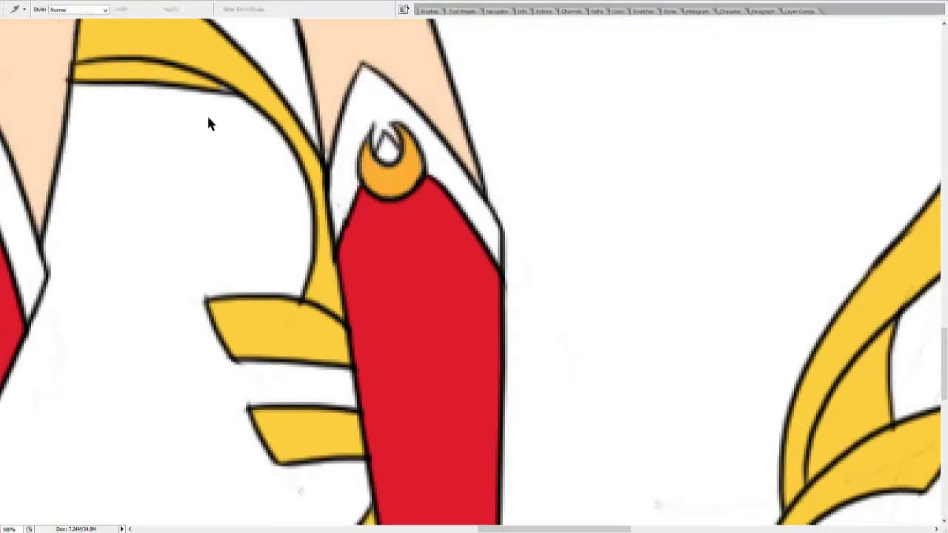
pyautogui.hscroll(-3, 211, 148)
pyautogui.scroll(-5, 207, 185)
pyautogui.hscroll(6, 205, 214)
pyautogui.press('z')
pyautogui.hotkey('ctrl', '0')
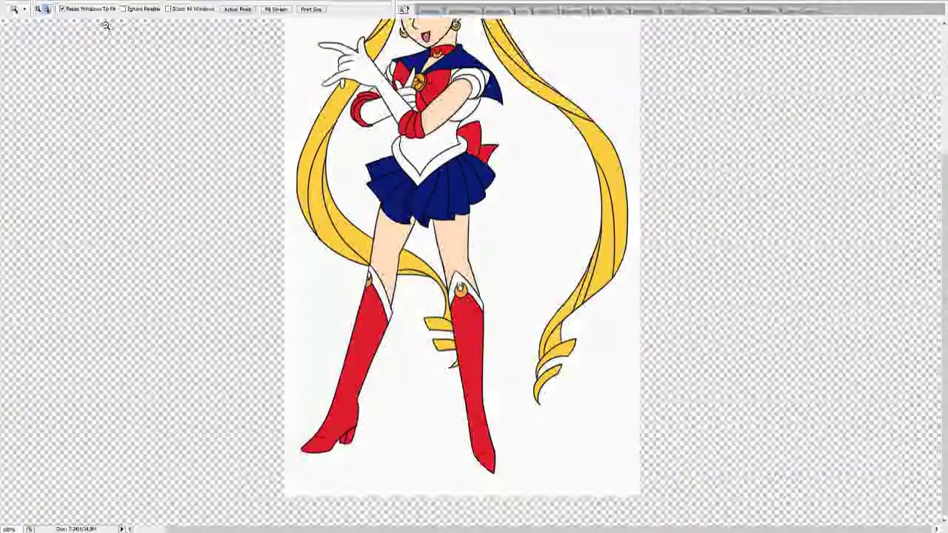
# Step: Check the hair curls and pigtails for gaps and paint the gems inside the boot crescents red
pyautogui.click(205, 124)
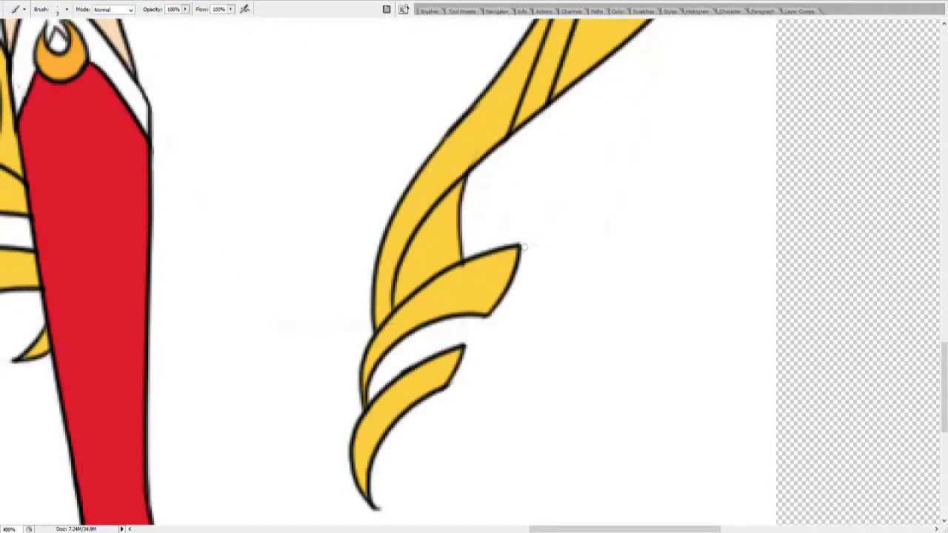
pyautogui.scroll(4, 522, 249)
pyautogui.scroll(-4, 209, 234)
pyautogui.hscroll(-6, 209, 233)
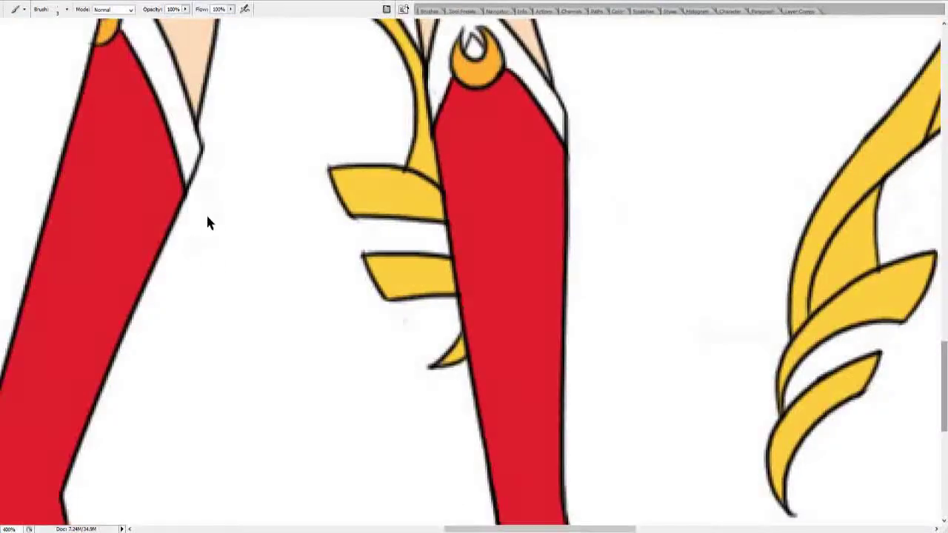
pyautogui.hscroll(3, 404, 320)
pyautogui.scroll(8, 404, 321)
pyautogui.hscroll(-3, 525, 275)
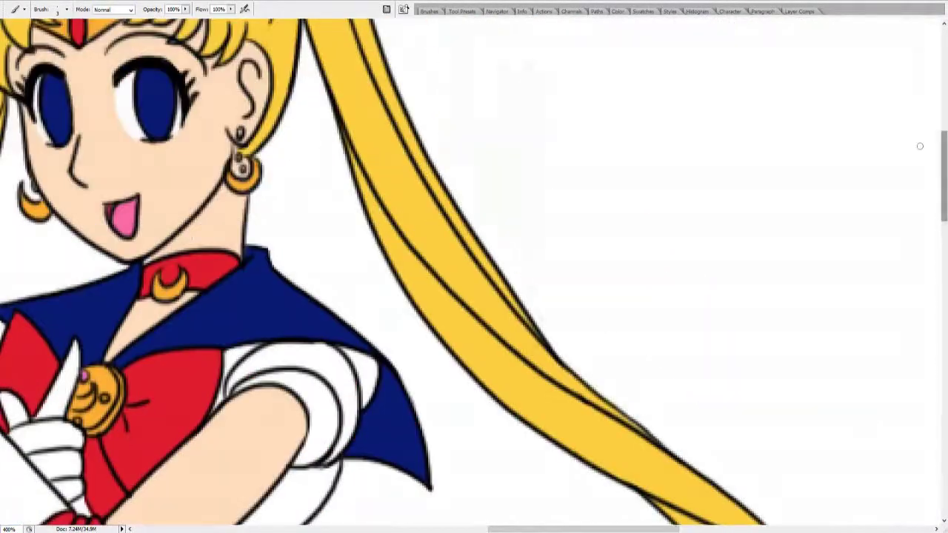
pyautogui.hscroll(-5, 524, 275)
pyautogui.scroll(3, 524, 276)
pyautogui.scroll(-10, 525, 275)
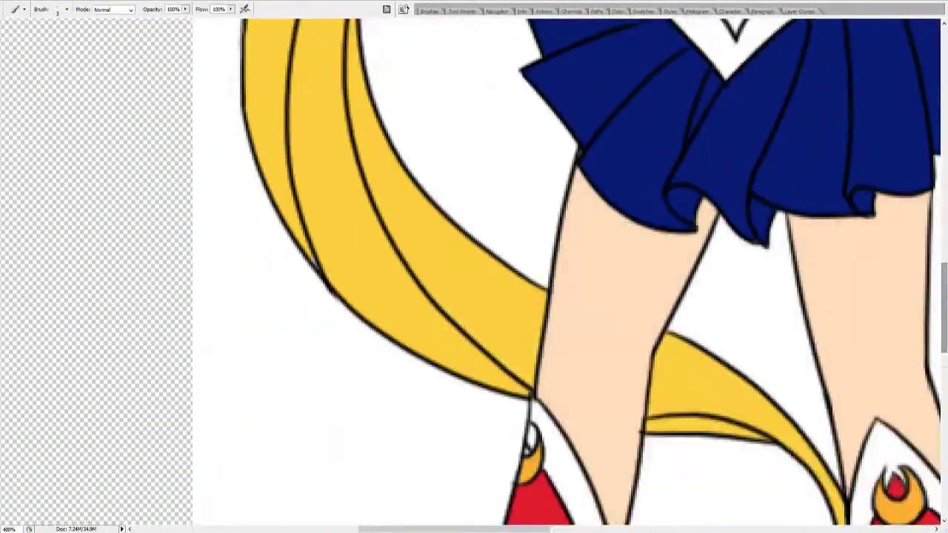
pyautogui.scroll(10, 525, 275)
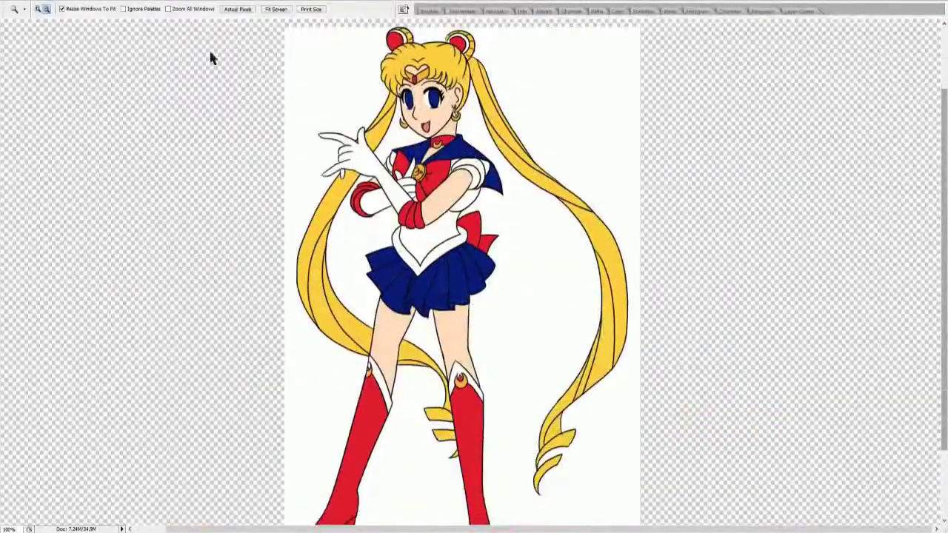
# Step: Show the blue gradient background, select the gloves, sleeves, bodice, bun trims and boot tops with the Magic Wand, and fill them with white
pyautogui.moveTo(210, 57); pyautogui.dragTo(440, 167)
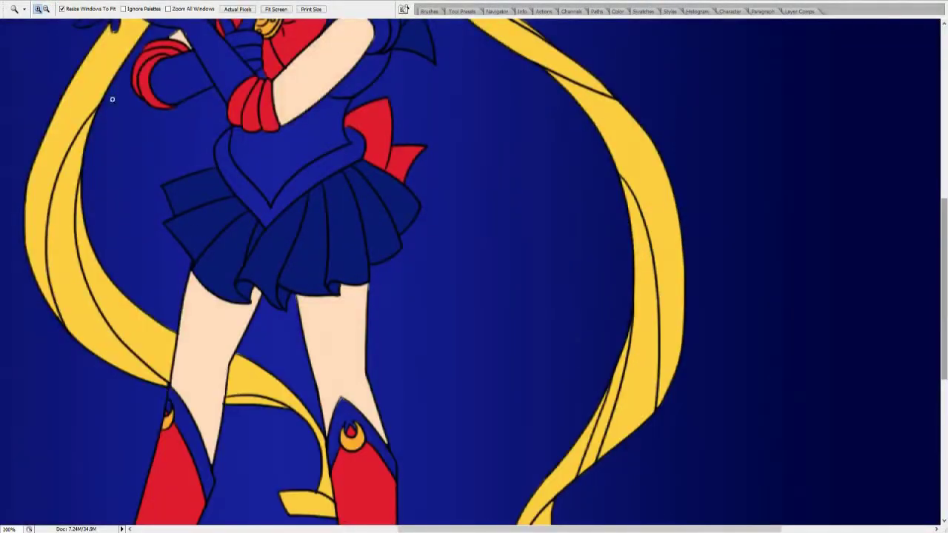
pyautogui.press('w')
pyautogui.click(380, 180)
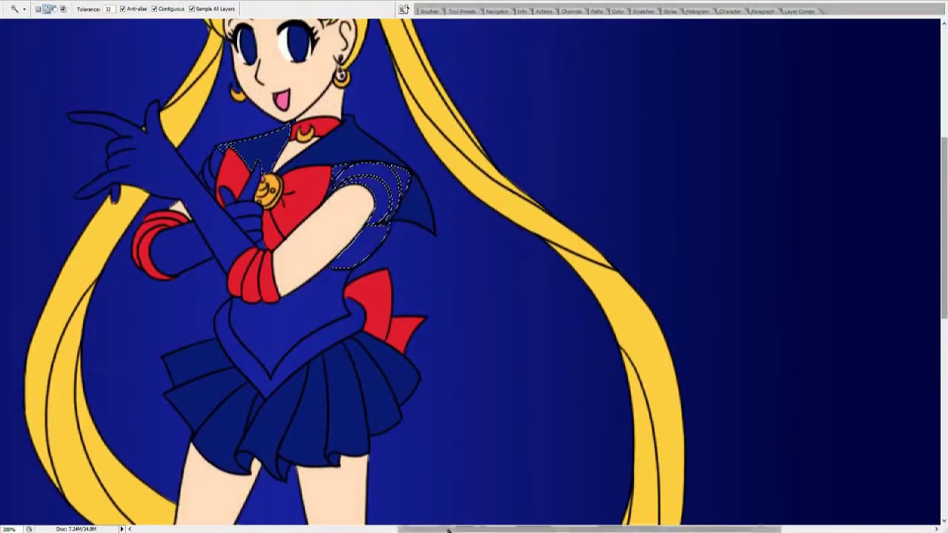
pyautogui.keyDown('shift'); pyautogui.click(254, 248); pyautogui.keyUp('shift')
pyautogui.scroll(2, 254, 248)
pyautogui.scroll(-12, 313, 198)
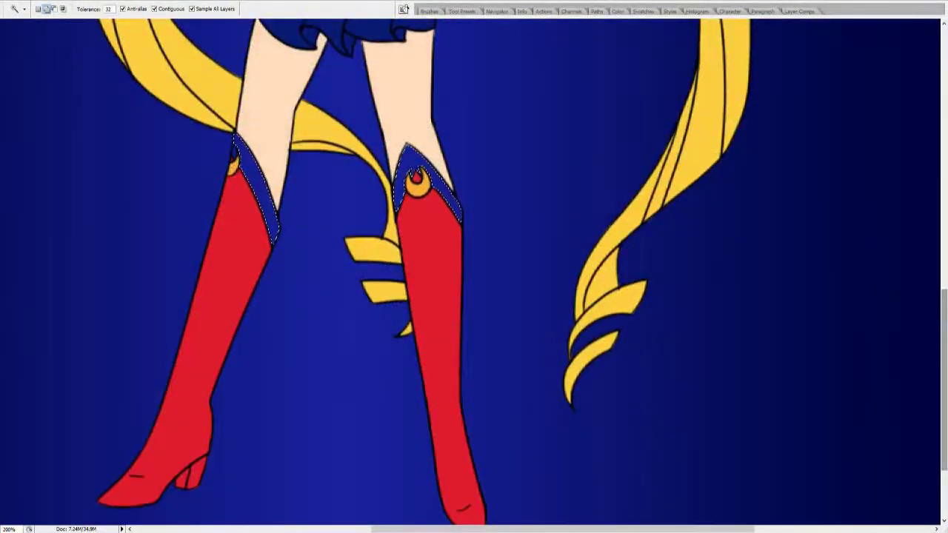
pyautogui.press('g')
pyautogui.click(262, 193)
pyautogui.scroll(10, 207, 213)
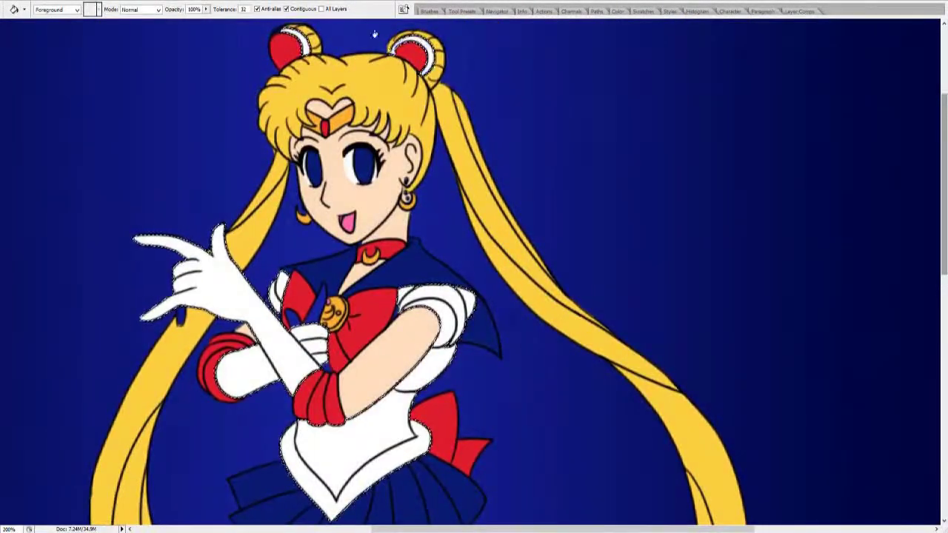
# Step: Brush the unfilled glove fingers beside the brooch and below the pointing hand white
pyautogui.press('z')
pyautogui.click(228, 306)
pyautogui.press('b')
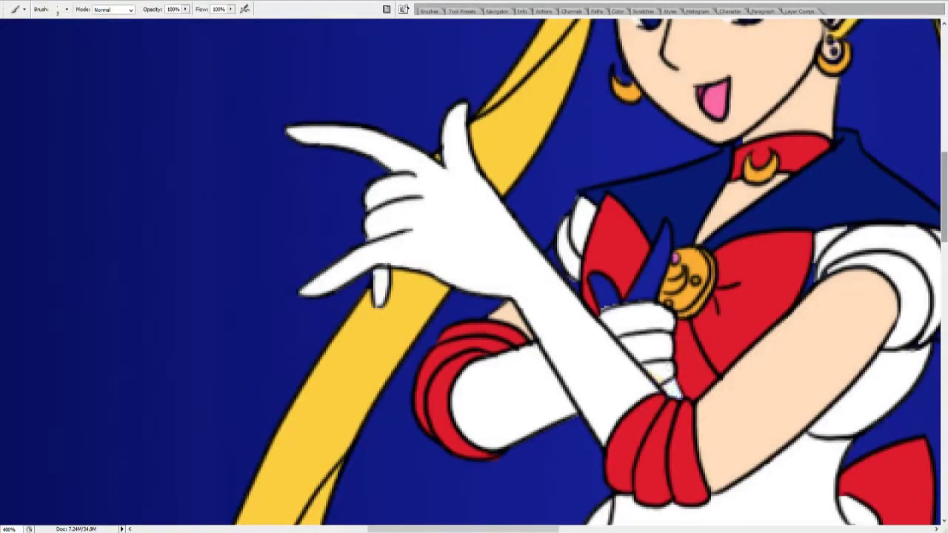
pyautogui.moveTo(632, 299); pyautogui.dragTo(664, 240)
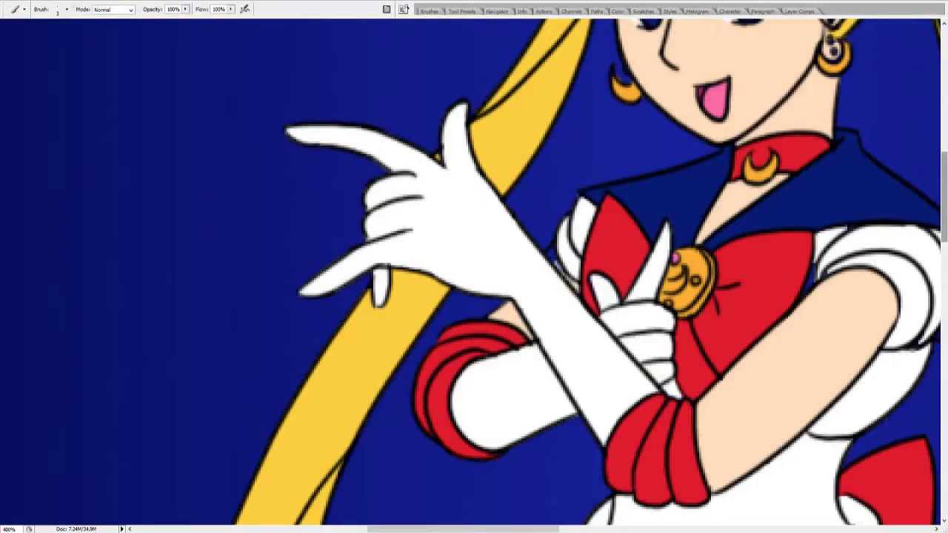
# Step: Inspect the gloves, puffed sleeves, boot tops, face, hair buns and pigtails for unpainted gaps against the blue gradient
pyautogui.hscroll(5, 555, 261)
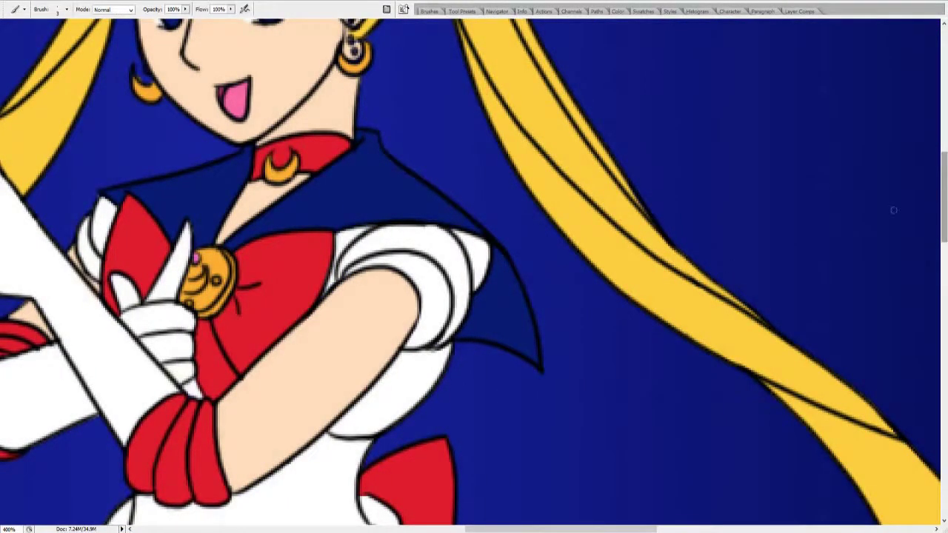
pyautogui.scroll(-10, 686, 226)
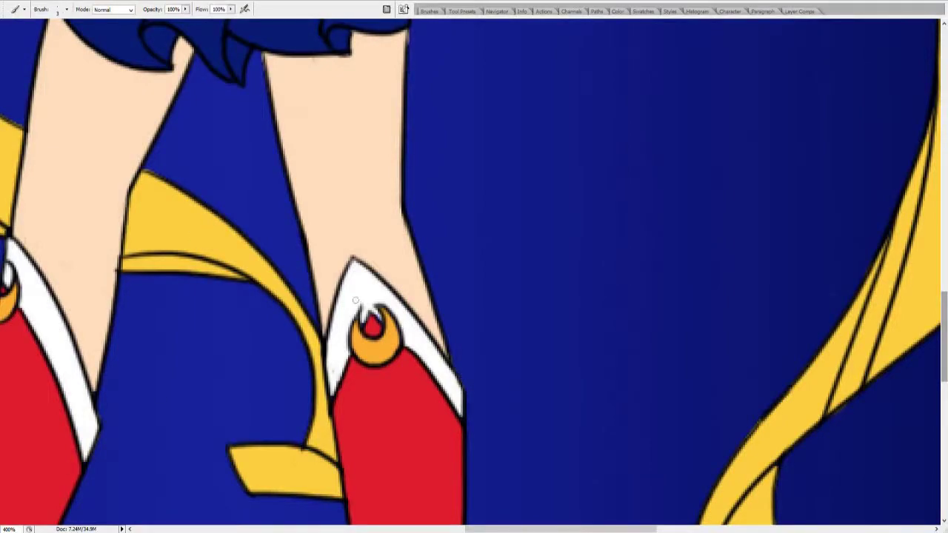
pyautogui.hscroll(-4, 472, 321)
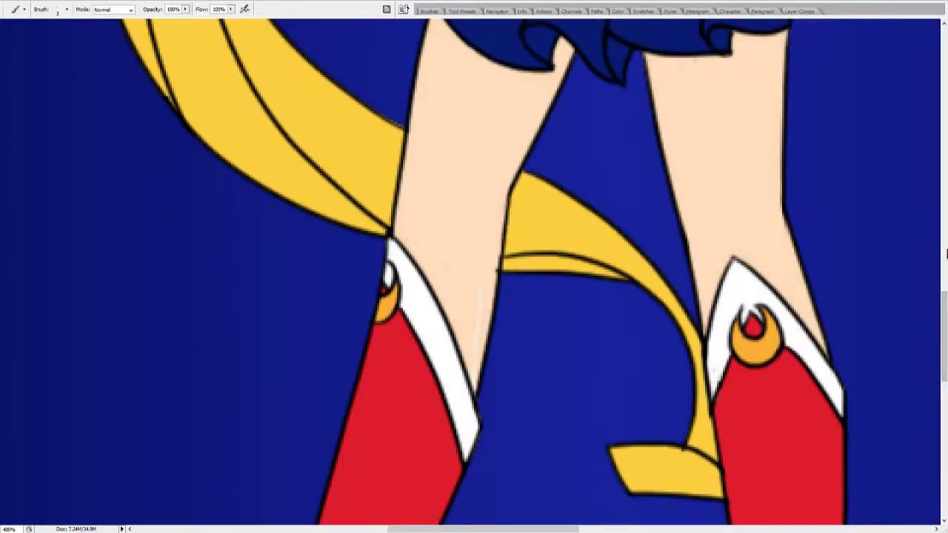
pyautogui.scroll(15, 776, 271)
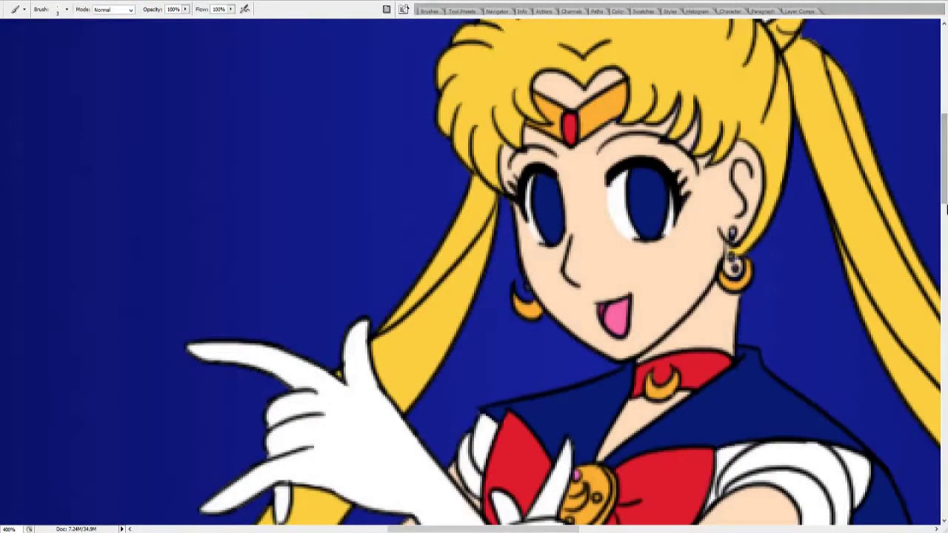
pyautogui.scroll(5, 431, 276)
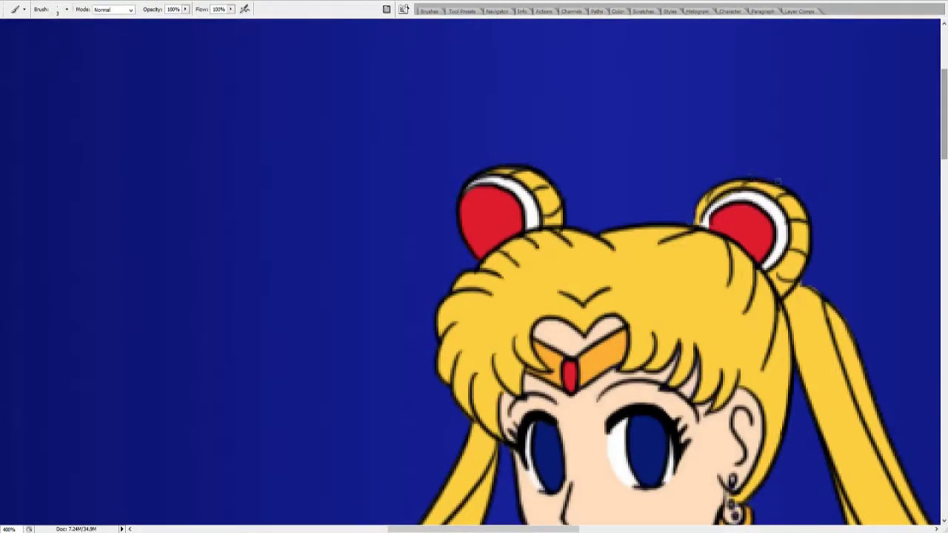
pyautogui.hscroll(5, 939, 156)
pyautogui.scroll(-5, 789, 518)
# Step: Examine the red boots and the face up close against the moon, rose and bubble background
pyautogui.press('z')
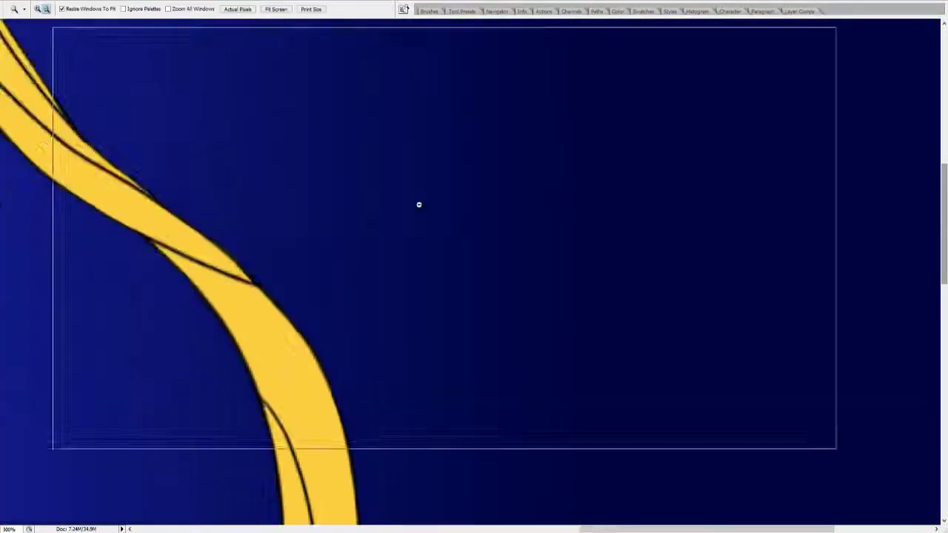
pyautogui.click(43, 8)
pyautogui.moveTo(222, 356); pyautogui.dragTo(518, 518)
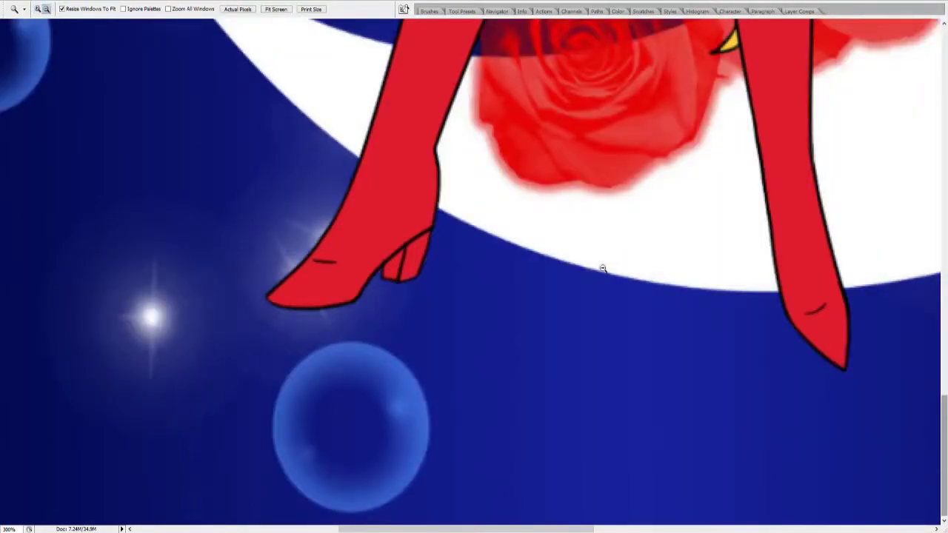
pyautogui.hotkey('ctrl', '0')
pyautogui.hotkey('ctrl', '-')
pyautogui.moveTo(403, 119); pyautogui.dragTo(507, 189)
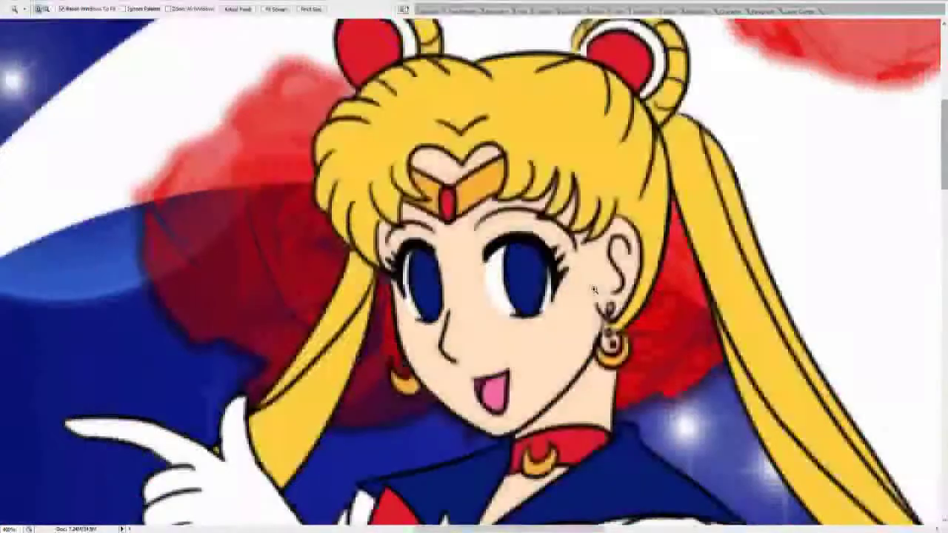